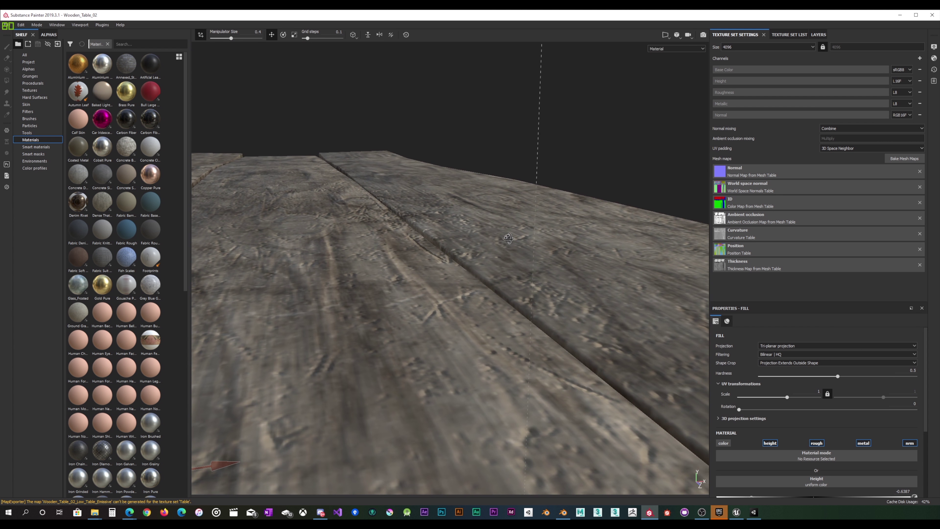
Examine the seams between the tabletop planks and switch to the Wooden_Table_02 model in Blender
scroll(473, 273, down, 5)
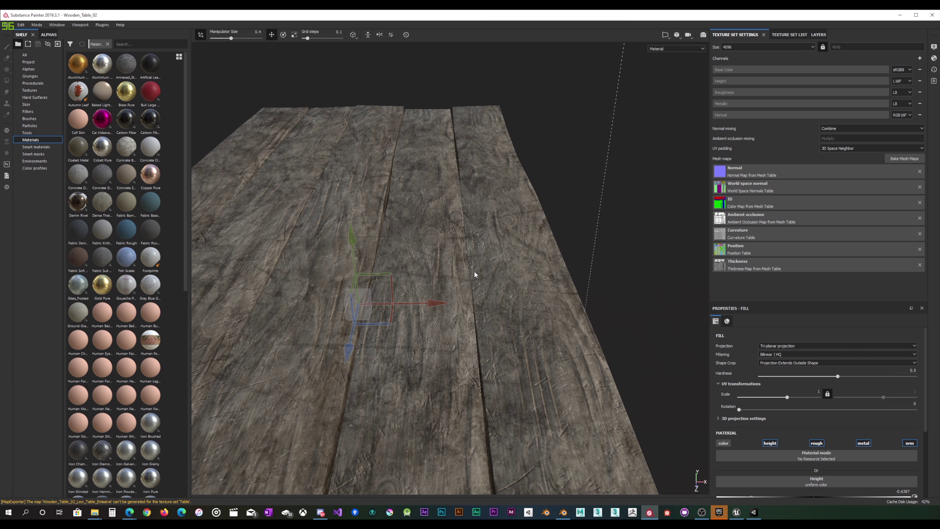
scroll(469, 285, up, 5)
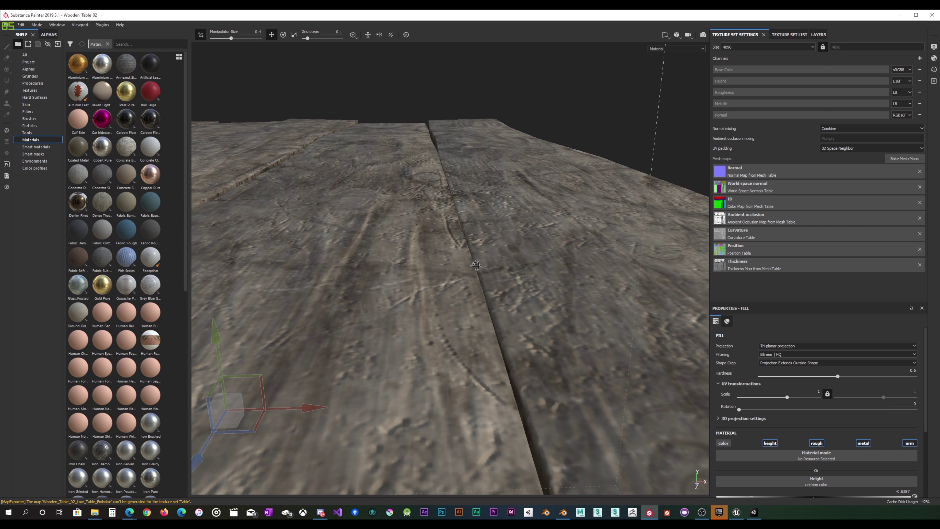
scroll(481, 295, down, 10)
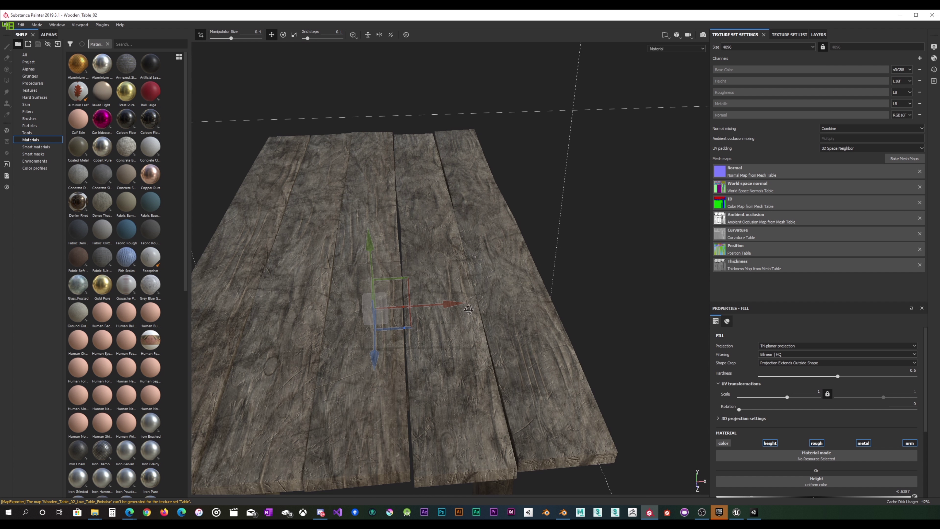
alt+drag(472, 306, 473, 305)
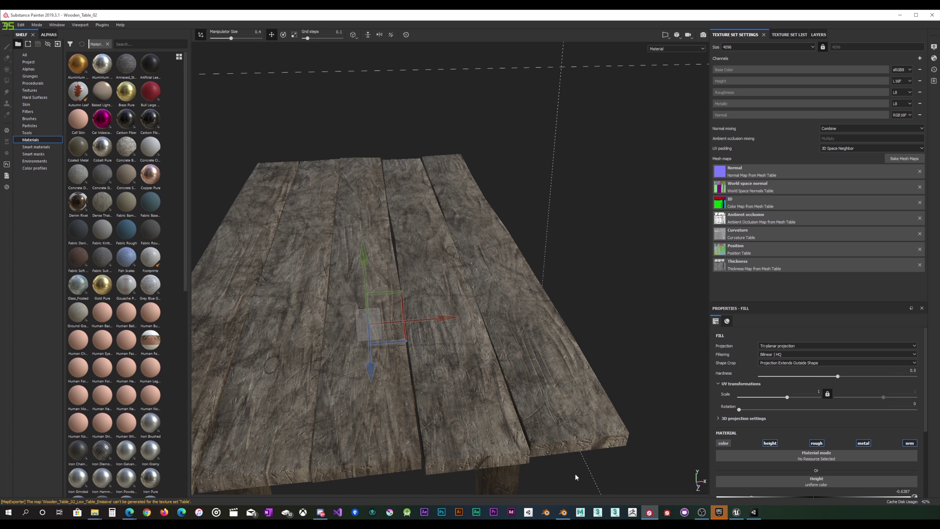
mouse_move(561, 514)
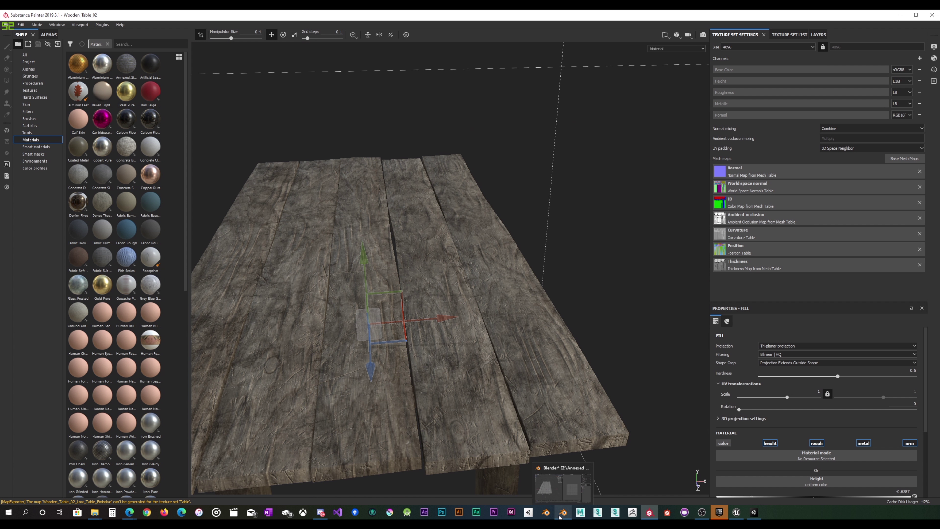
click(561, 498)
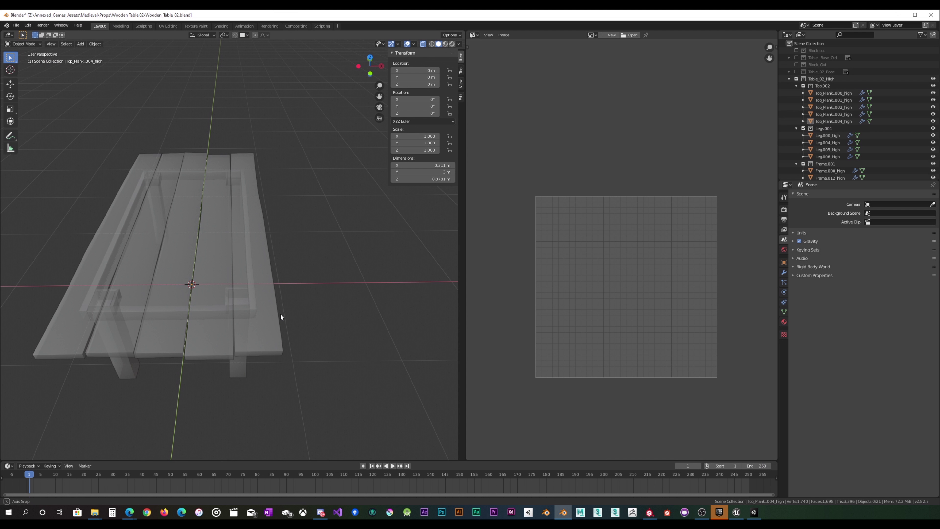
Select the outermost tabletop plank, Top_Plank.004_high
mouse_move(280, 313)
middle_down()
mouse_move(286, 301)
mouse_move(269, 302)
mouse_move(281, 300)
mouse_move(264, 362)
mouse_move(268, 327)
middle_up()
scroll(280, 299, up, 5)
scroll(270, 322, down, 5)
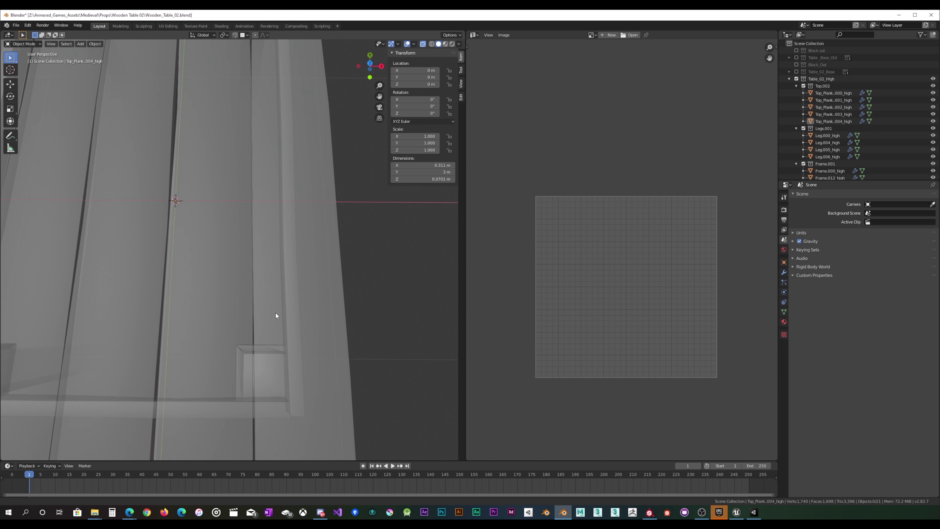
scroll(285, 175, up, 3)
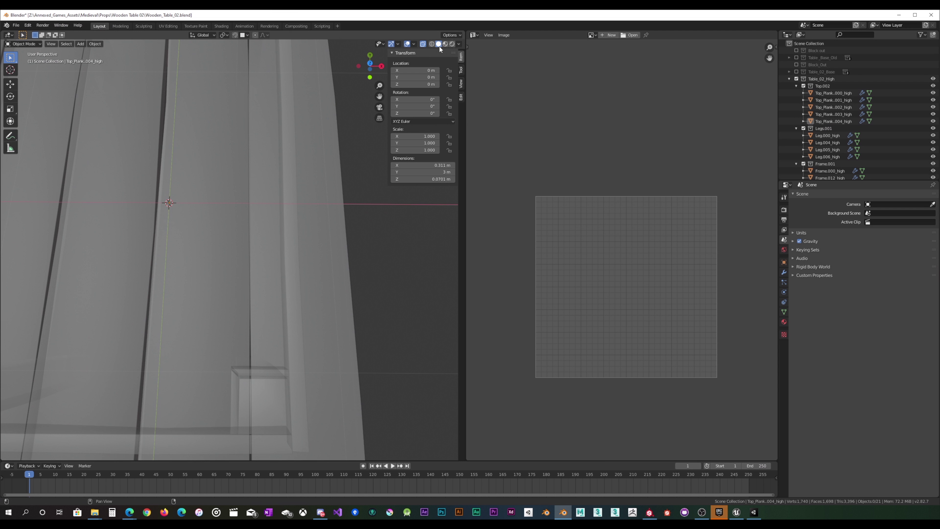
click(299, 313)
click(266, 289)
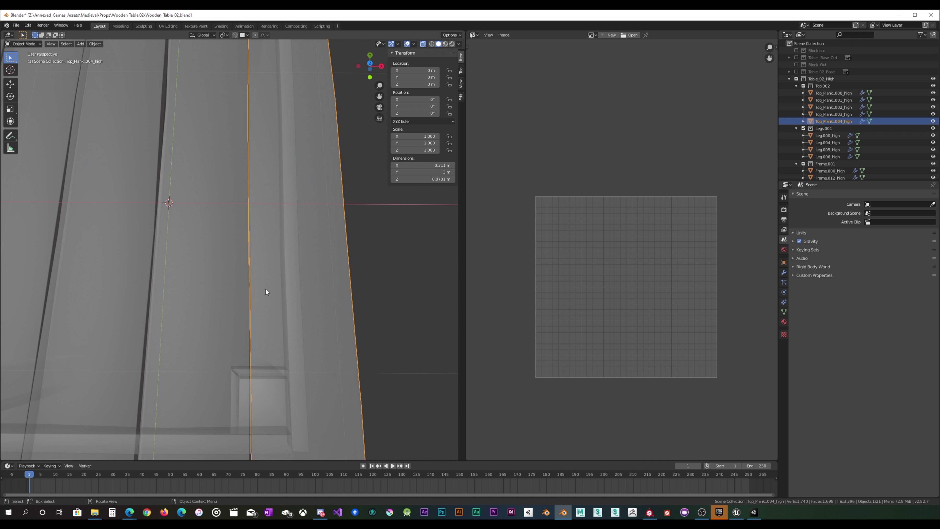
Enter vertex editing on Top_Plank.004_high and select the pair of vertices midway along its inner edge
scroll(256, 297, down, 3)
scroll(259, 288, up, 3)
scroll(215, 258, down, 3)
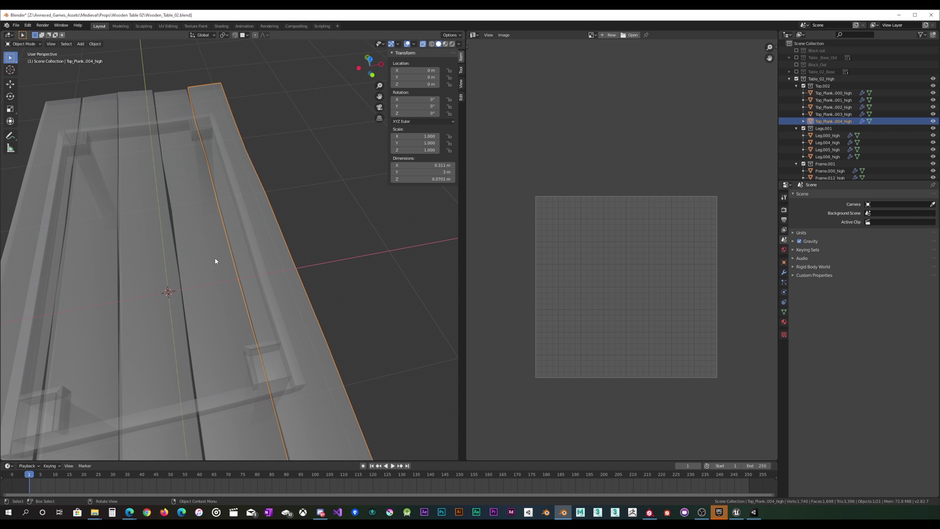
scroll(229, 256, up, 4)
mouse_move(236, 264)
middle_down()
mouse_move(229, 271)
mouse_move(225, 258)
middle_up()
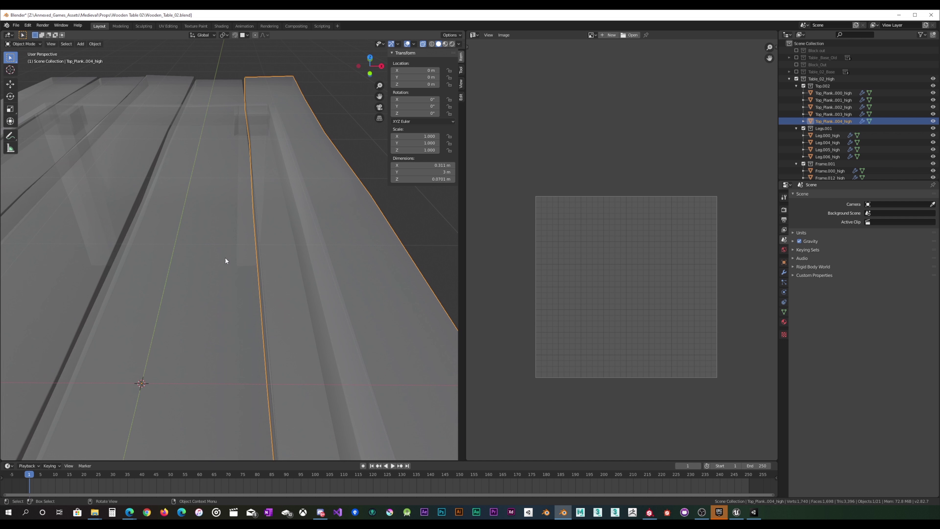
scroll(225, 258, down, 1)
shift+middle_drag(317, 308, 244, 236)
key(Tab)
click(48, 43)
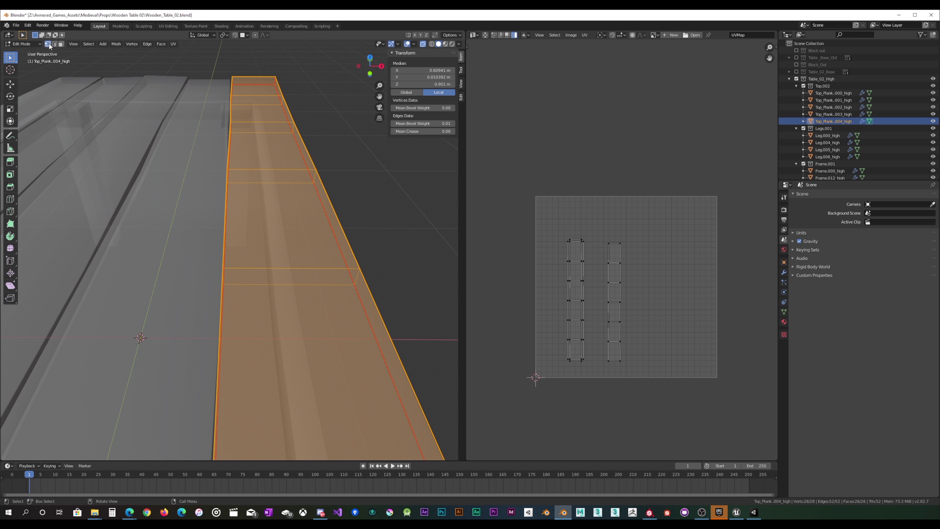
middle_drag(304, 291, 296, 278)
drag(290, 272, 193, 210)
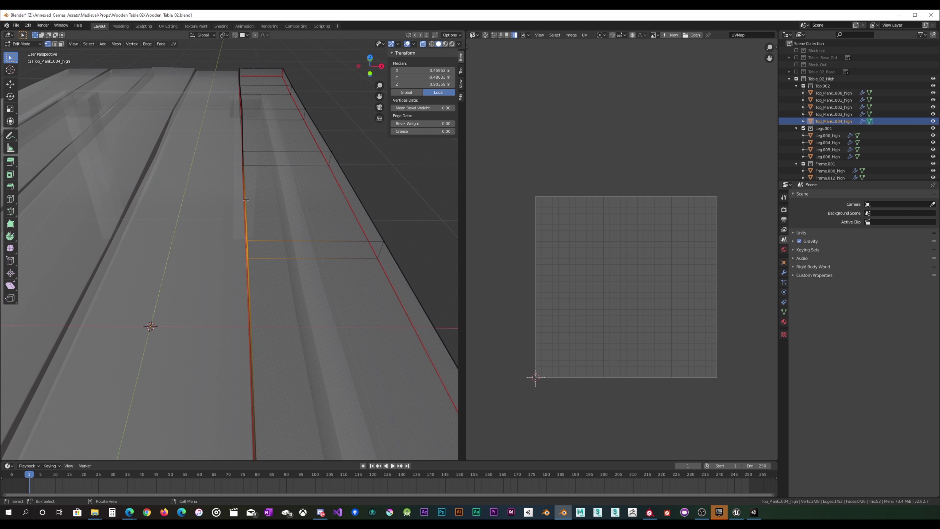
Try moving the selected inner-edge vertices 0.001 m along X and undo the move
middle_drag(214, 203, 264, 222)
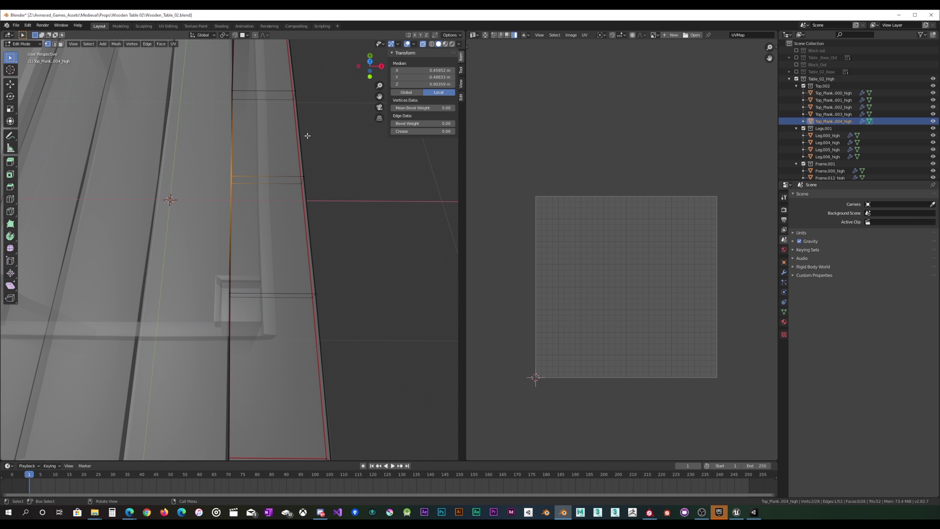
key(g)
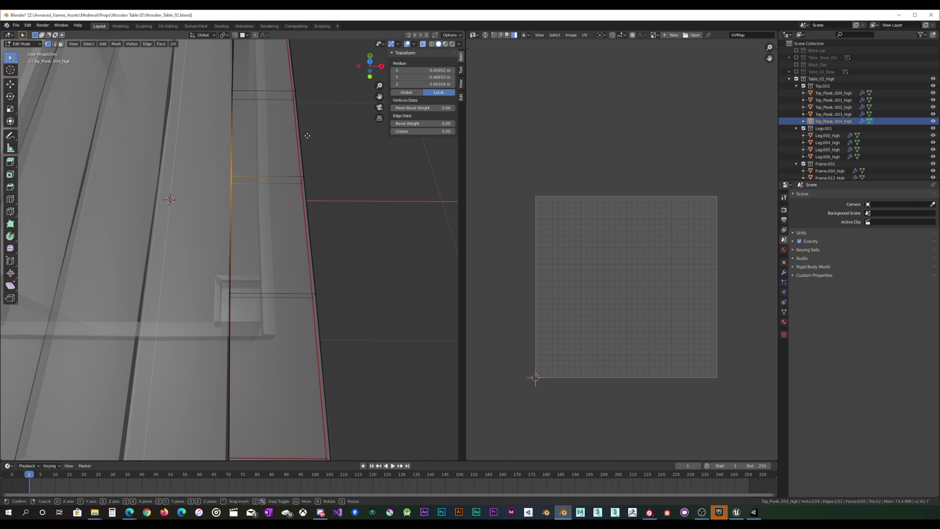
key(x)
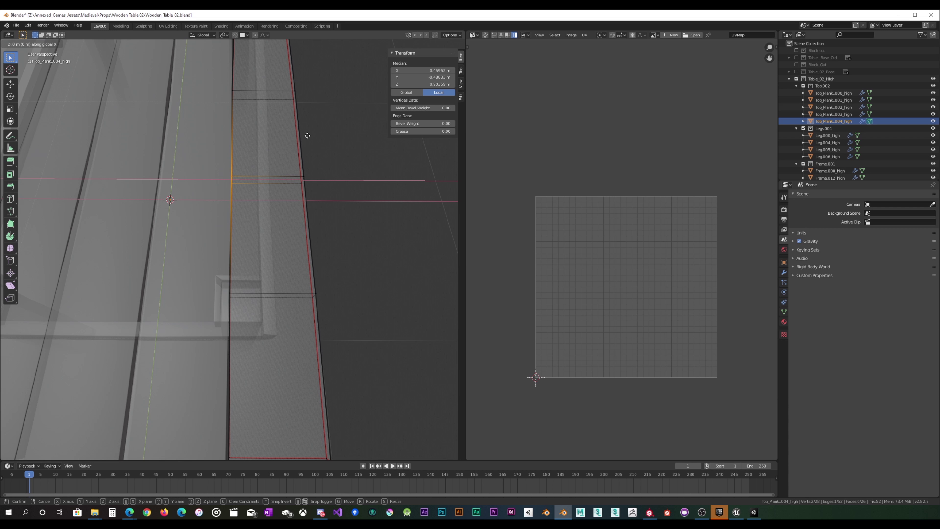
text(.001)
key(Return)
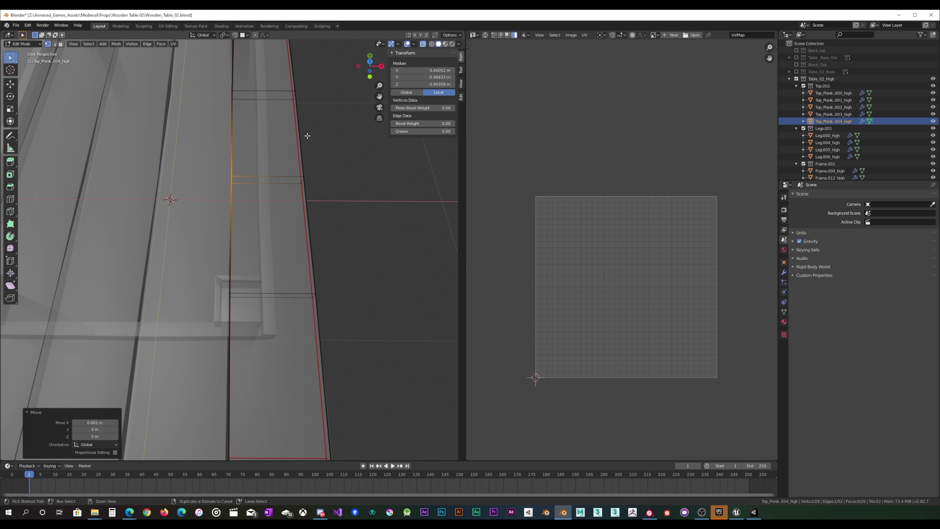
key(ctrl+z)
scroll(307, 135, up, 2)
scroll(308, 136, up, 1)
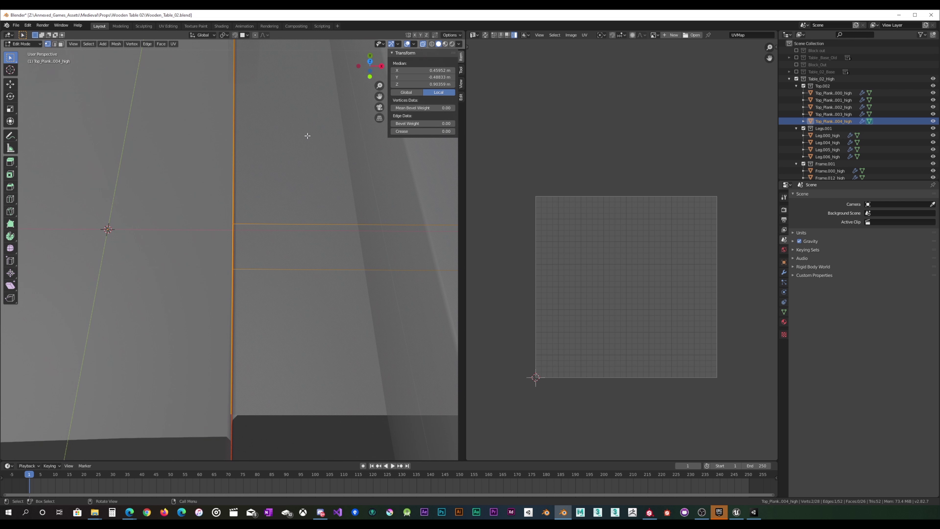
text(gx)
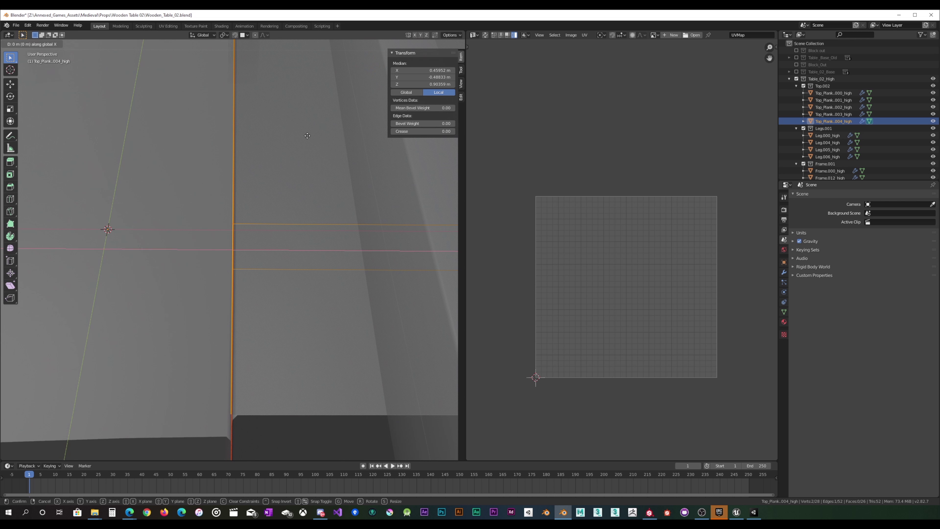
text(.05)
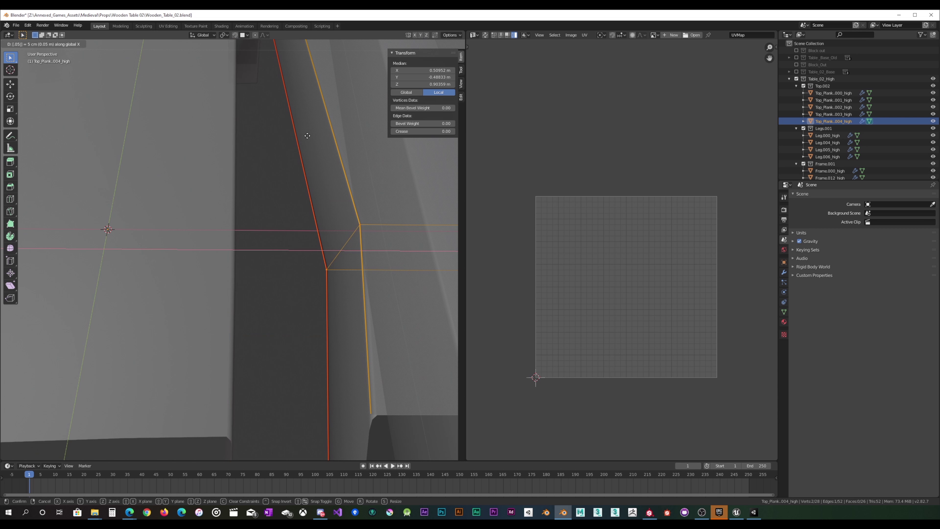
key(Escape)
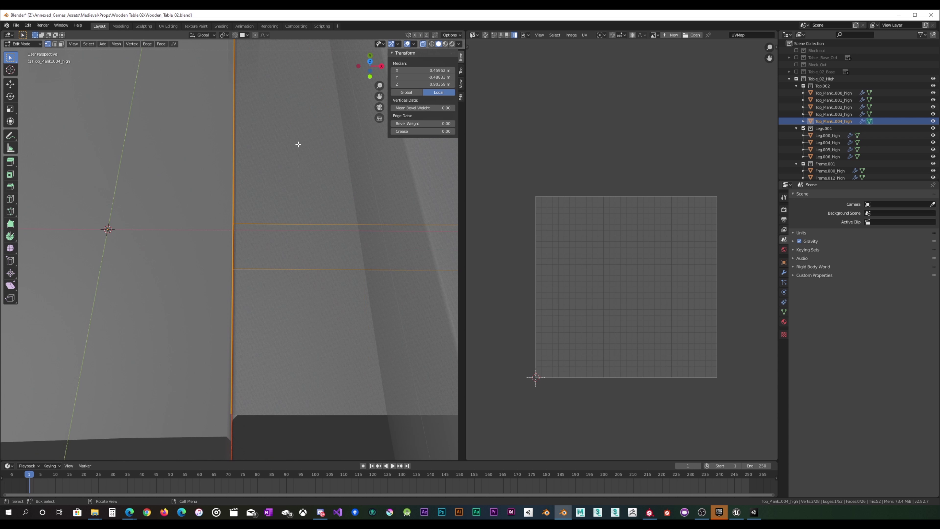
Try moving the selected inner-edge vertices 0.005 m along X and check the gap beside the neighbouring plank
text(gx)
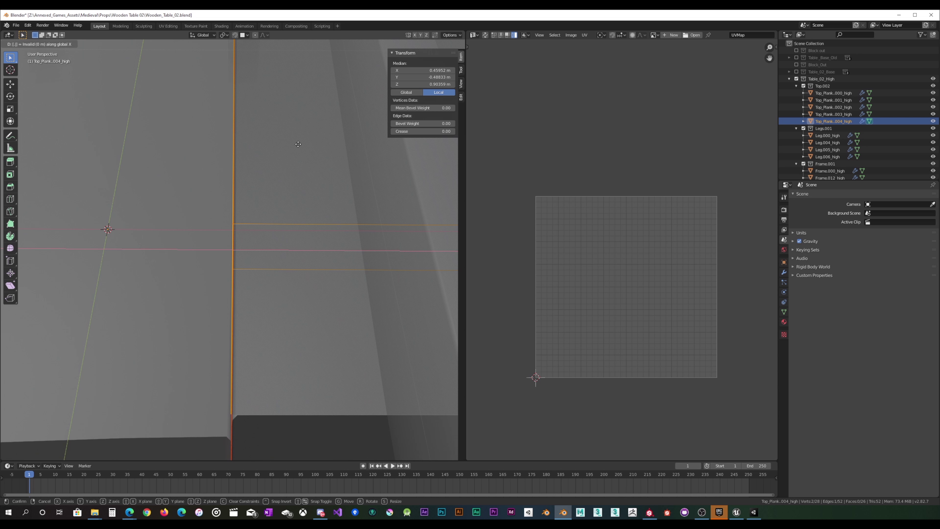
text(.005)
key(Return)
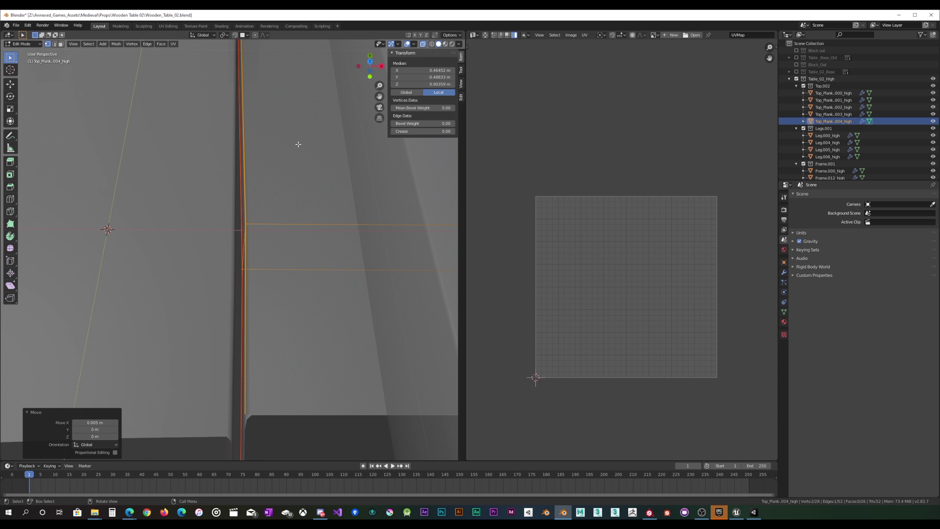
middle_drag(299, 144, 263, 167)
scroll(264, 166, down, 5)
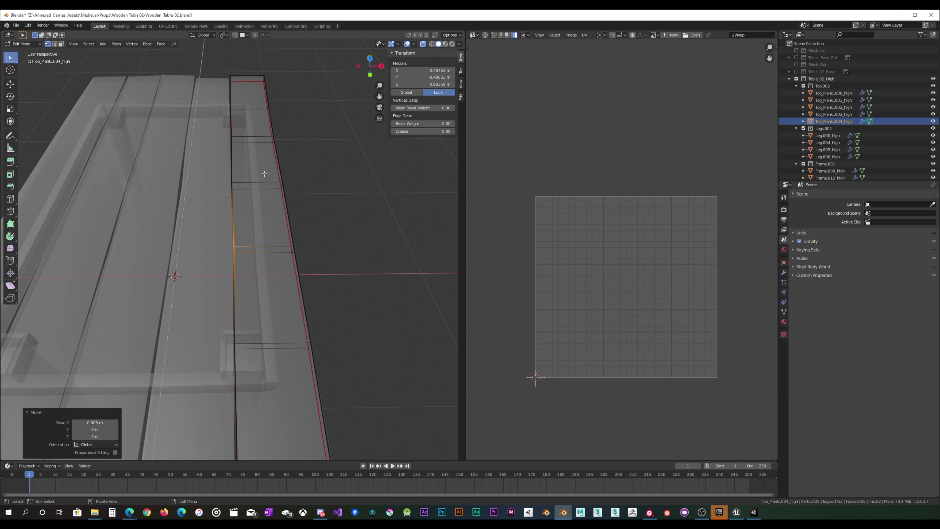
key(Tab)
click(201, 244)
key(Tab)
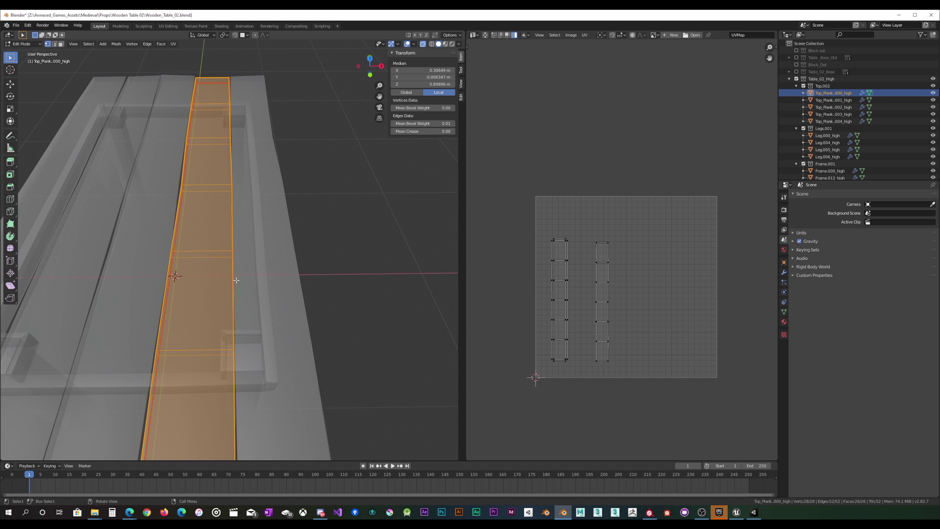
key(Tab)
click(252, 256)
key(Tab)
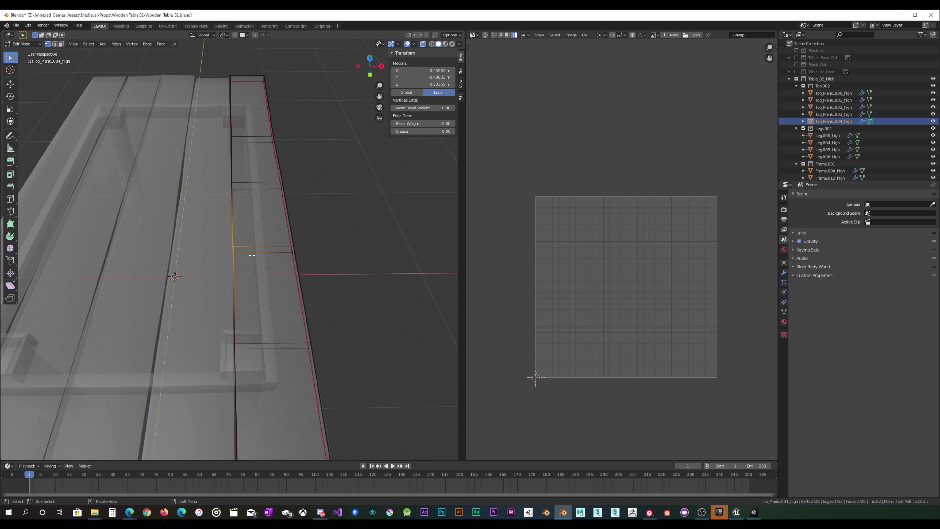
Move the selected inner-edge vertices of Top_Plank.004_high 0.002 m along X and leave vertex editing
text(g)
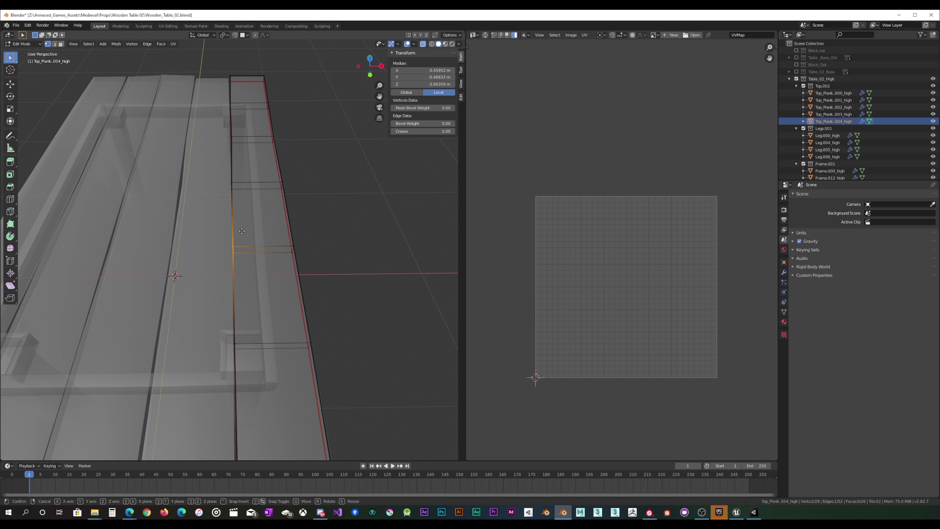
text(x.00)
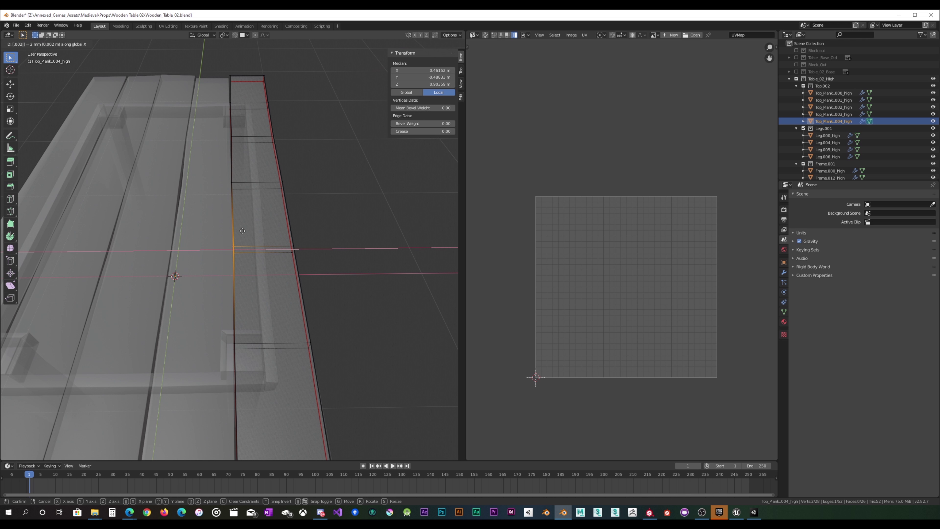
key(Return)
key(Tab)
Move the vertices midway along Top_Plank.000_high's edge facing the outermost plank along X, and leave vertex editing
click(206, 248)
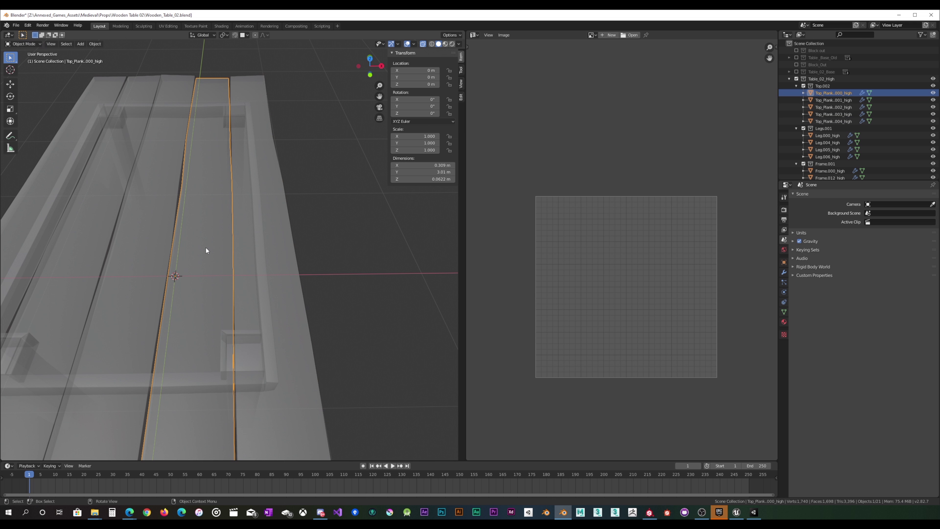
key(Tab)
drag(203, 280, 293, 231)
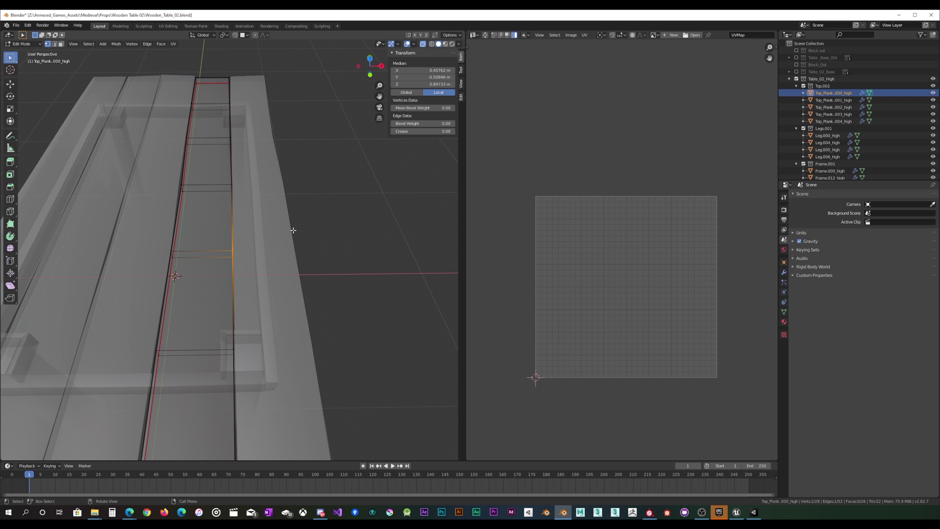
key(g)
key(x)
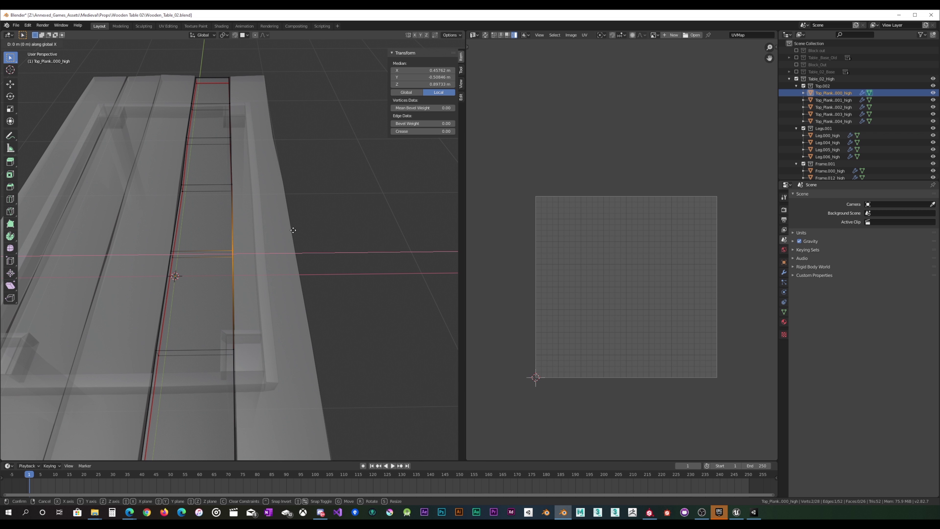
key(Return)
key(Tab)
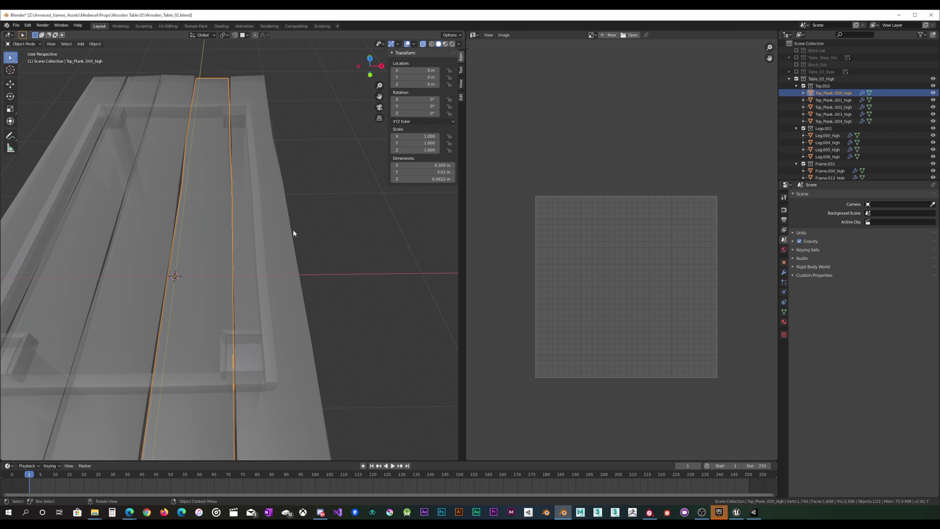
Turn off X-ray display and inspect the gap between the two adjusted planks with nothing selected
scroll(259, 207, down, 5)
scroll(250, 241, up, 8)
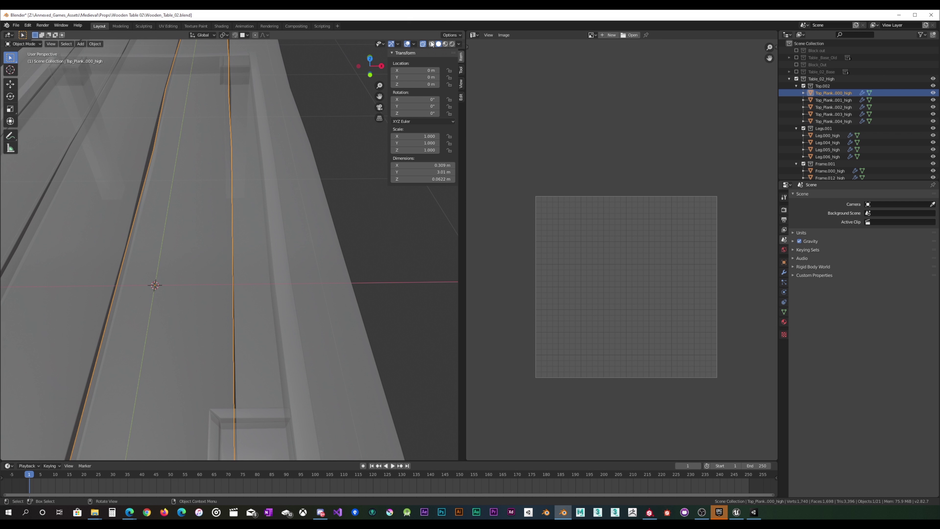
click(422, 43)
middle_drag(322, 237, 283, 204)
scroll(281, 203, down, 5)
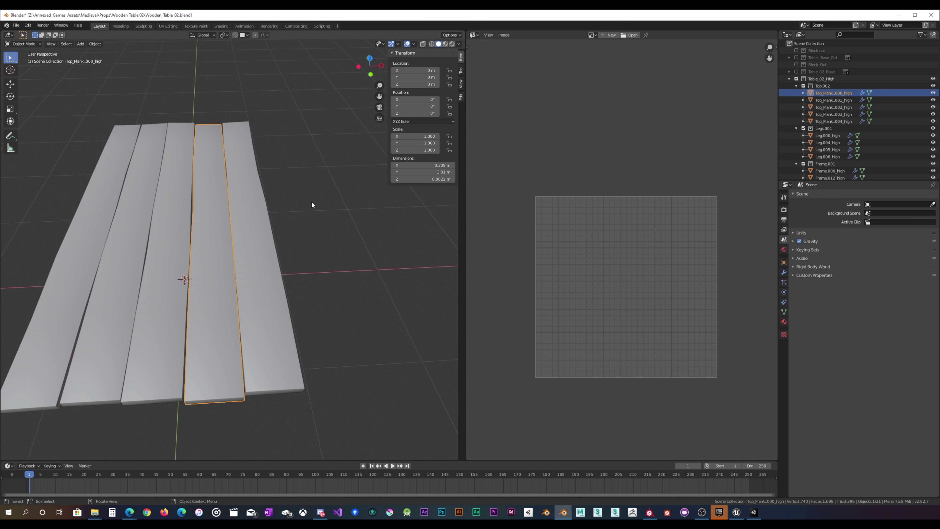
click(276, 222)
scroll(277, 224, up, 5)
middle_drag(273, 225, 251, 318)
scroll(251, 316, down, 6)
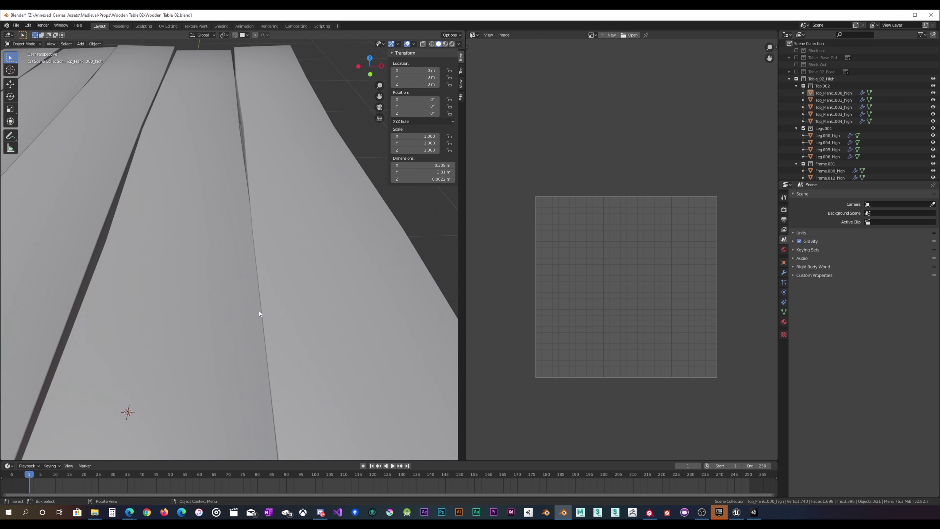
Examine the facing edges of Top_Plank.004_high and Top_Plank.000_high by opening each plank briefly for vertex editing
click(254, 309)
key(Tab)
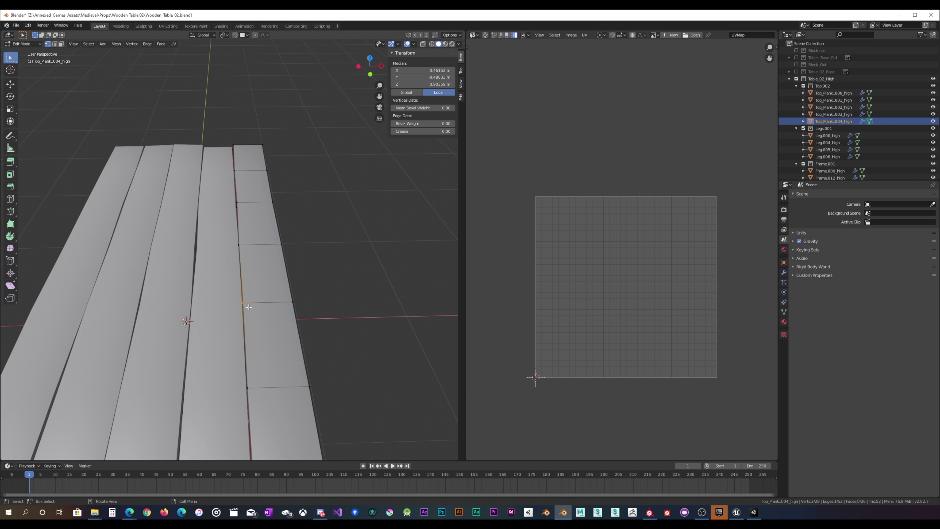
scroll(244, 326, up, 4)
scroll(244, 326, down, 4)
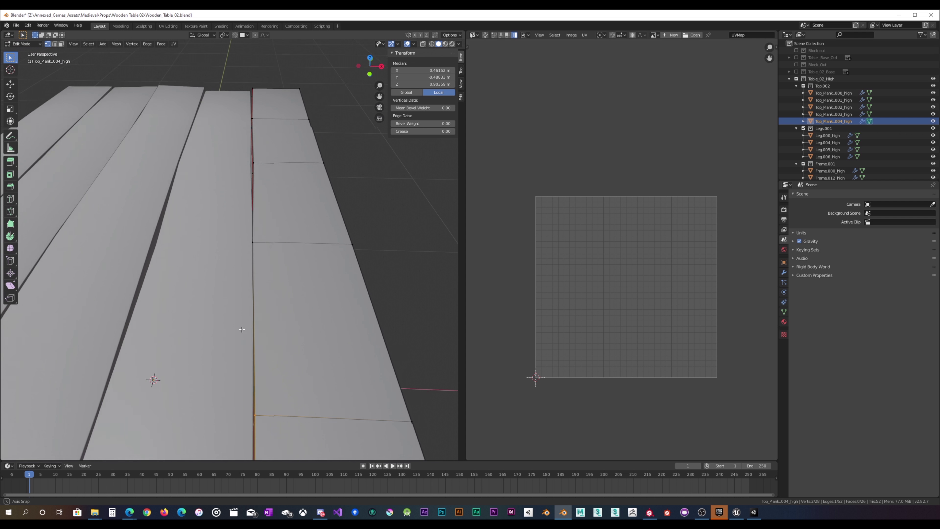
key(Tab)
click(227, 293)
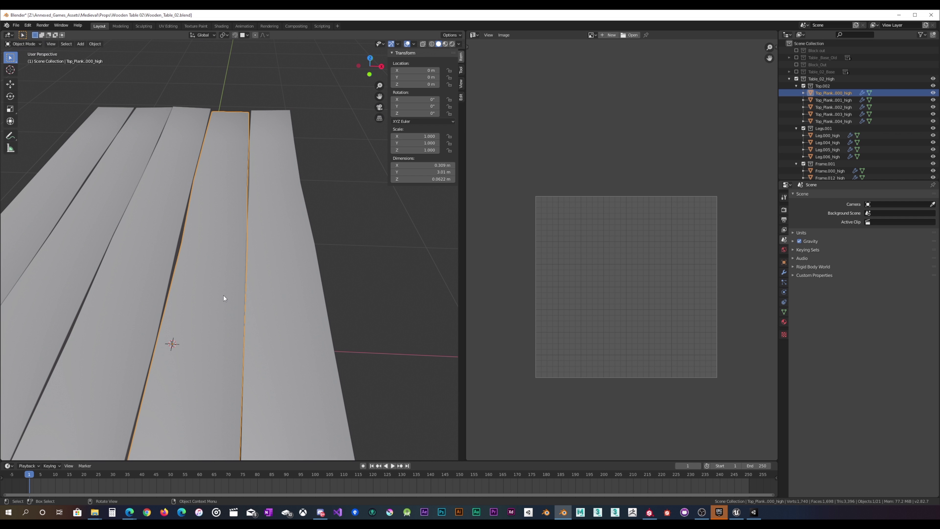
key(Tab)
key(Tab)
Turn on X-ray display, move the selected mid-length inner-edge vertices of Top_Plank.004_high along X, and leave vertex editing
click(264, 256)
key(Tab)
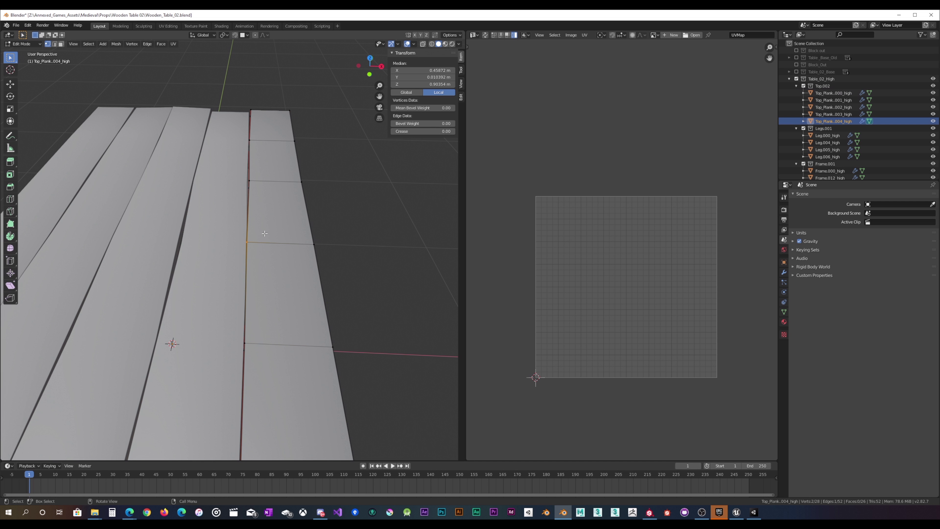
click(423, 44)
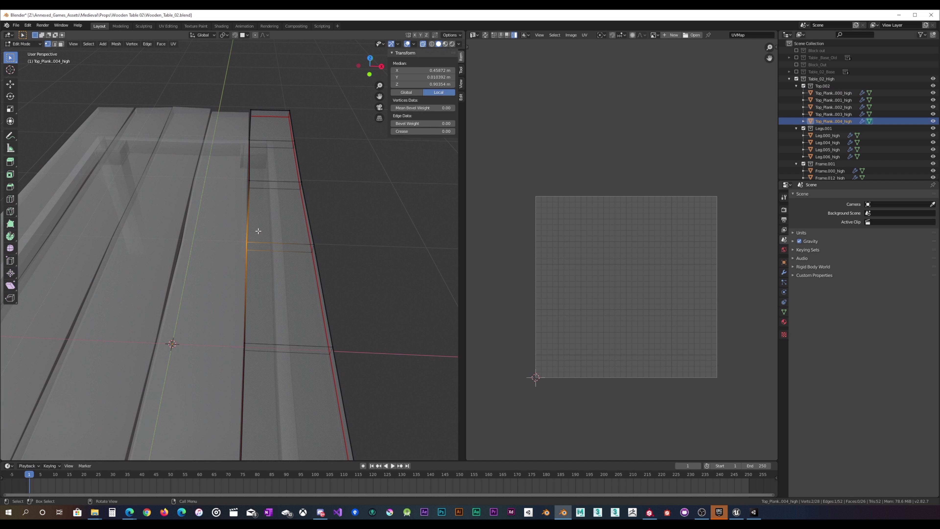
text(gx)
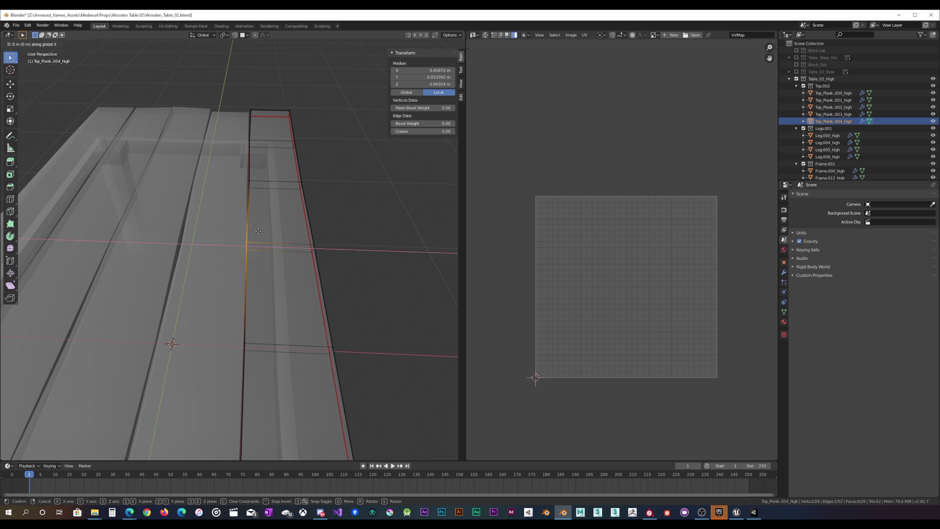
text(.)
text(01)
key(Return)
key(Tab)
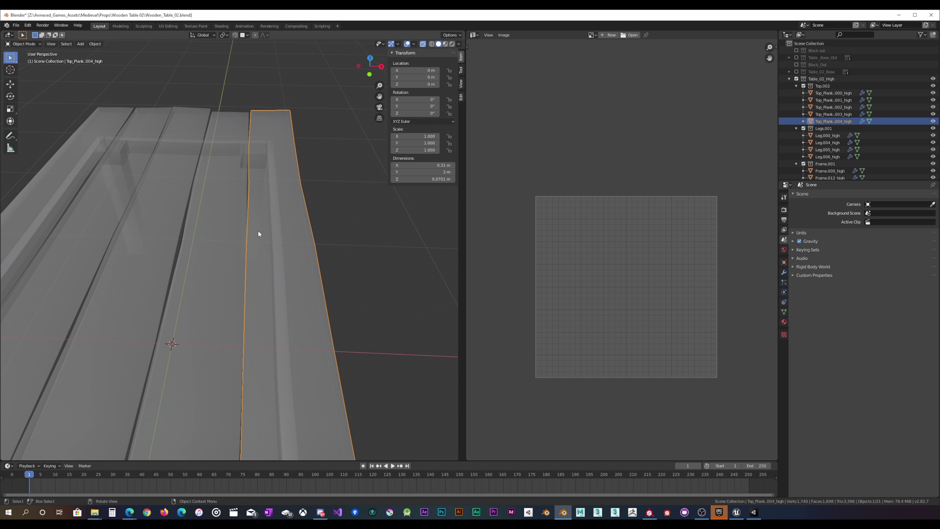
Move the mid-length vertices on Top_Plank.000_high's edge facing the outermost plank in the negative X direction, and leave vertex editing
click(186, 247)
key(Tab)
drag(228, 250, 257, 268)
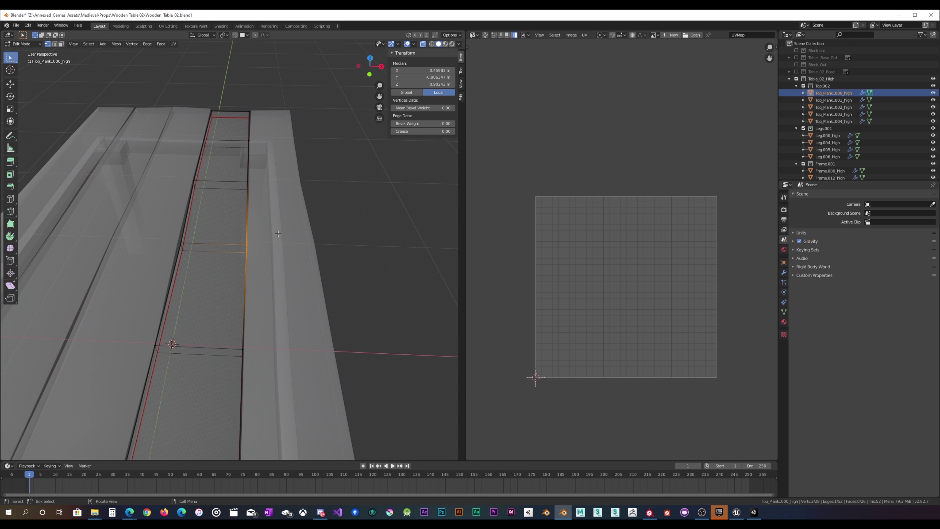
text(gx0.01)
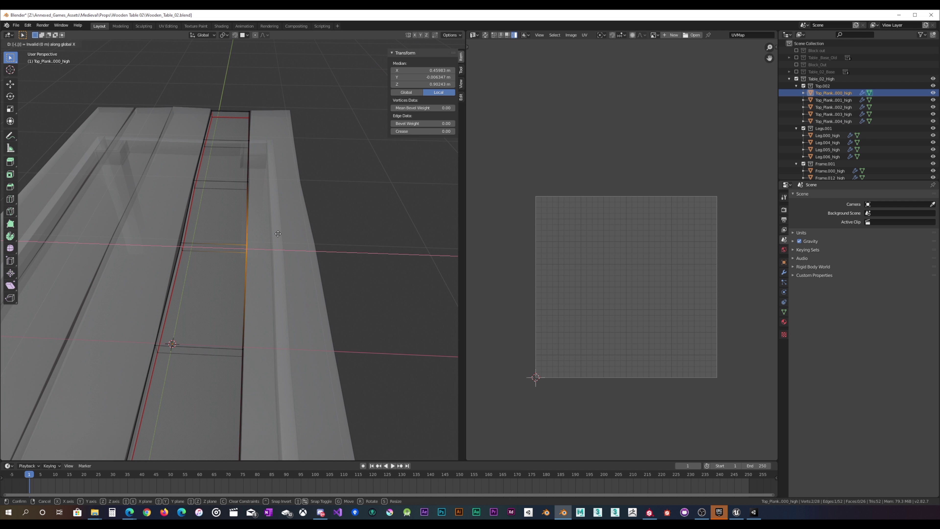
key(Return)
key(Tab)
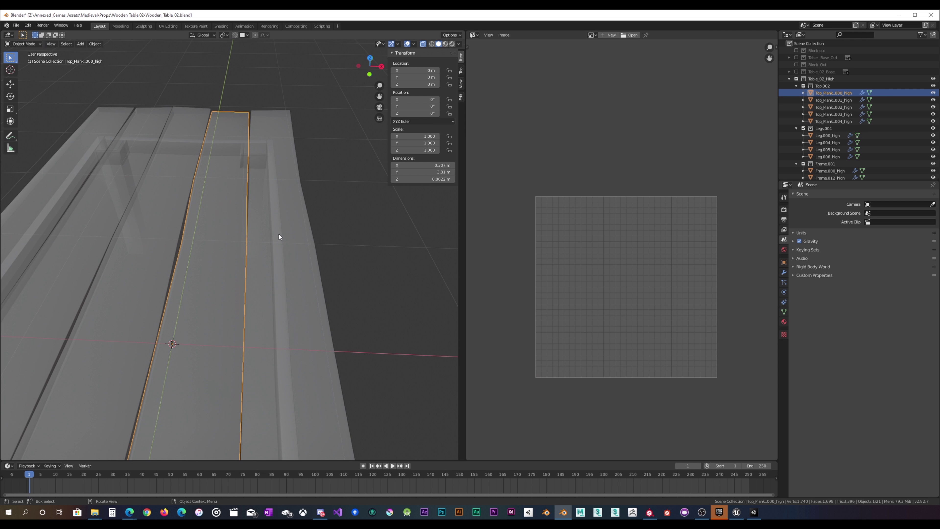
Clear the selection, turn off X-ray display and inspect the seam between Top_Plank.000_high and Top_Plank.004_high
key(alt+a)
click(422, 44)
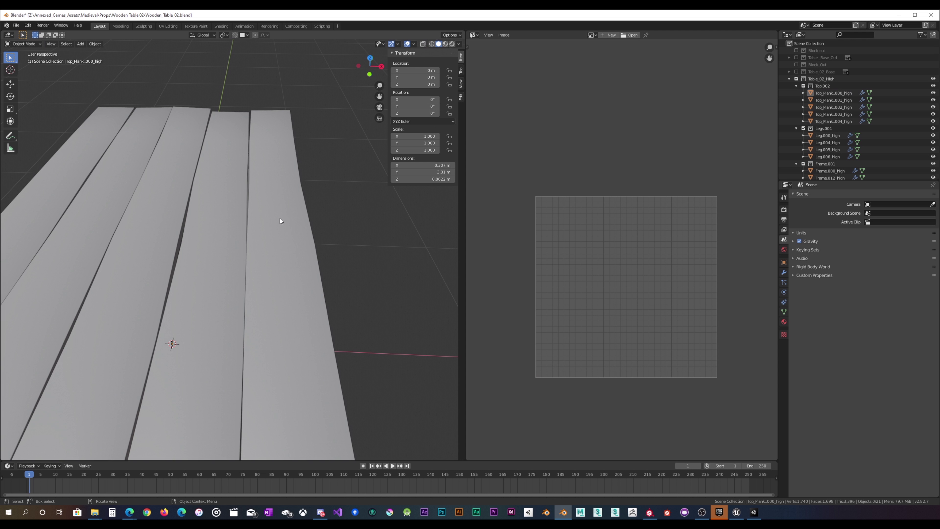
middle_drag(280, 218, 299, 237)
click(295, 286)
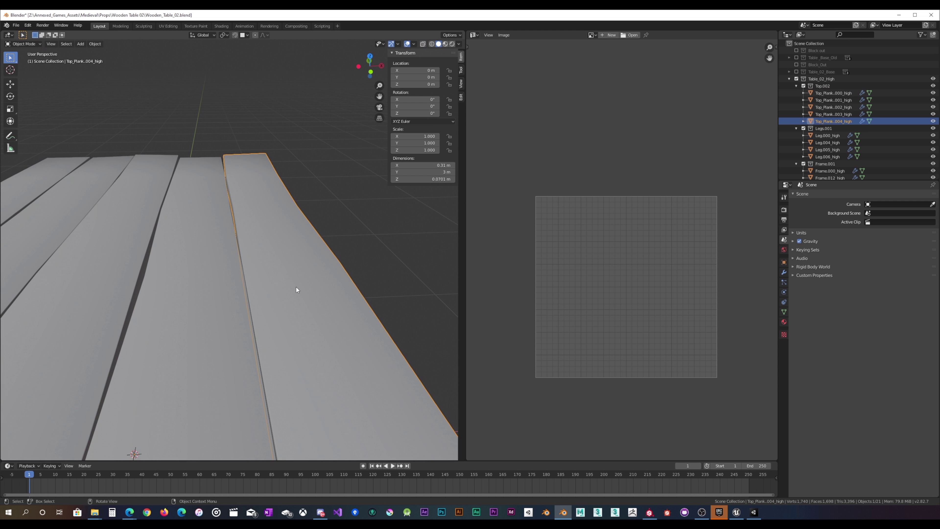
middle_drag(296, 286, 358, 167)
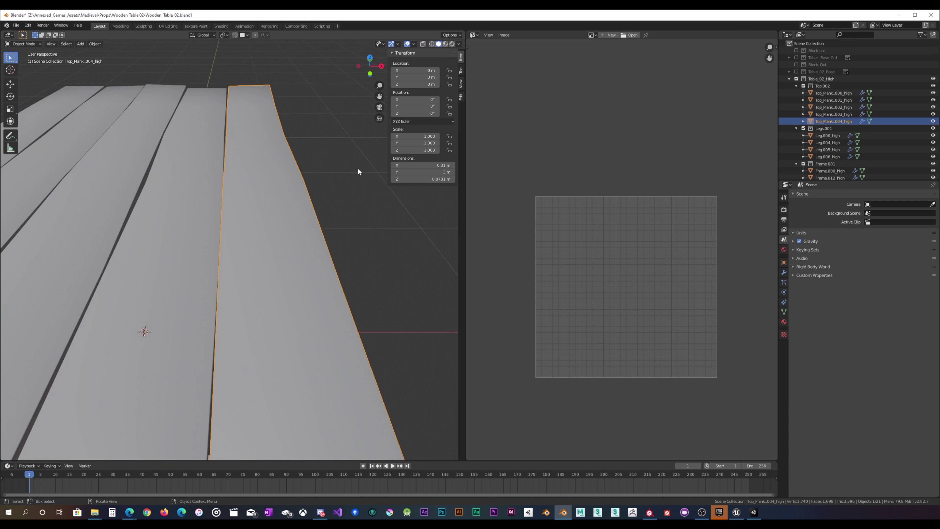
Collapse the Table_02_High collection and try deleting only the Table_02_Base collection, without its hierarchy
click(789, 78)
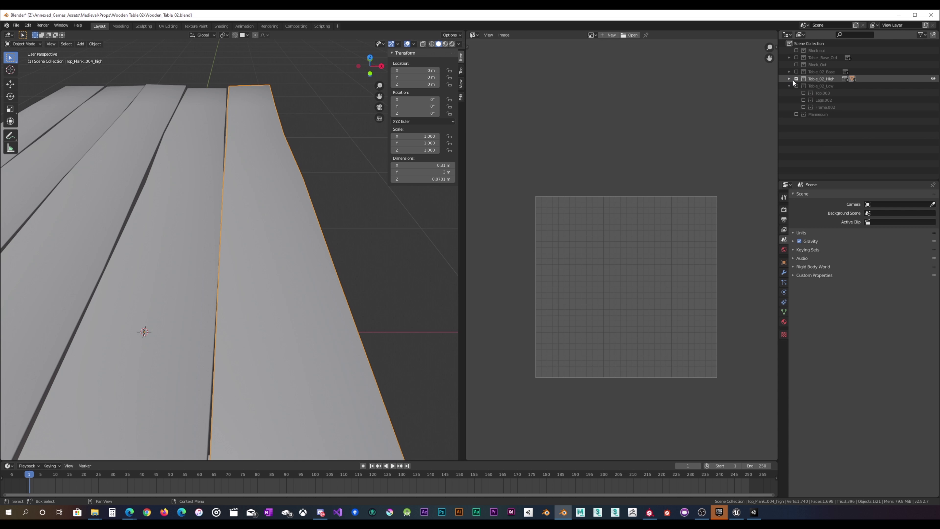
click(807, 70)
right_click(807, 71)
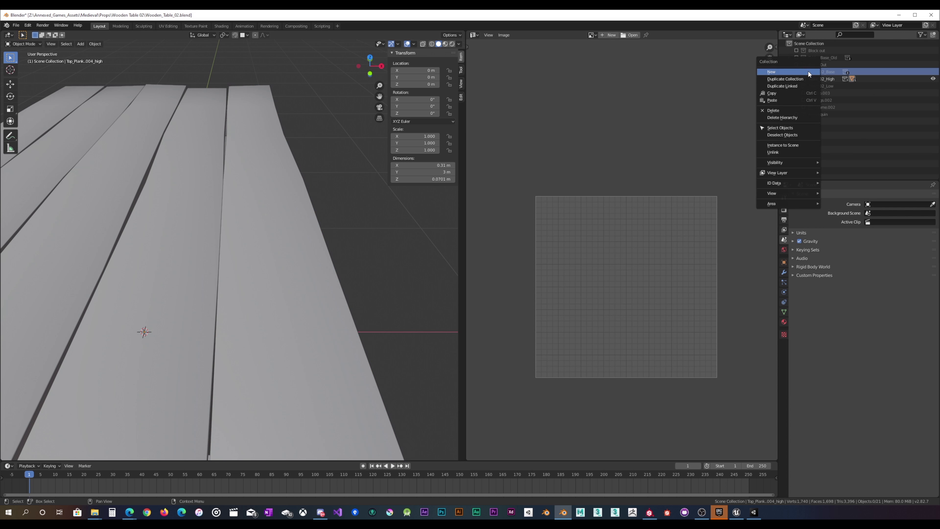
click(788, 102)
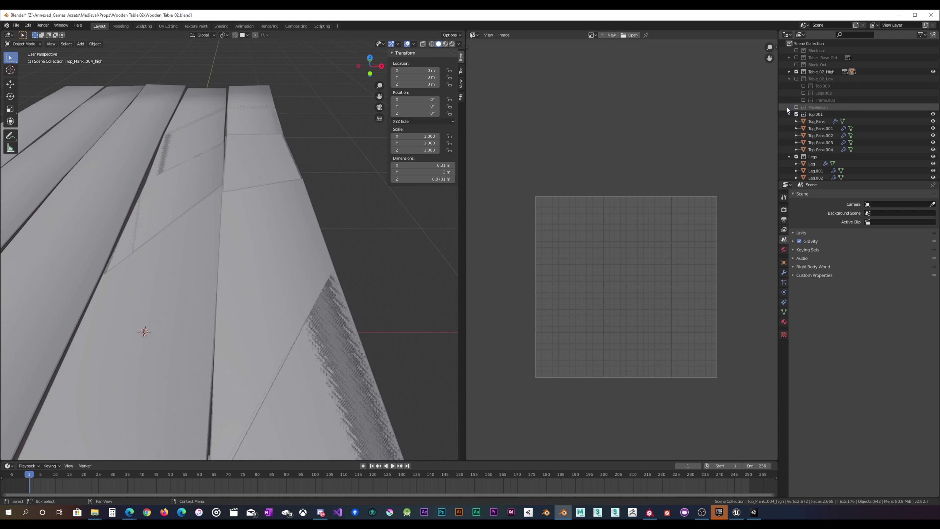
Try switching visibility from Table_02_High to Table_02_Low, ending with both collections excluded
click(789, 79)
click(796, 78)
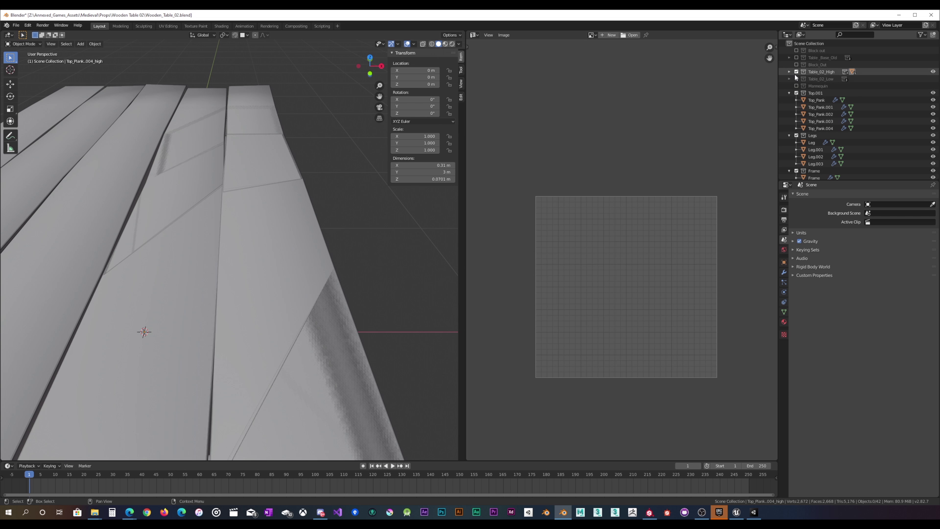
click(796, 72)
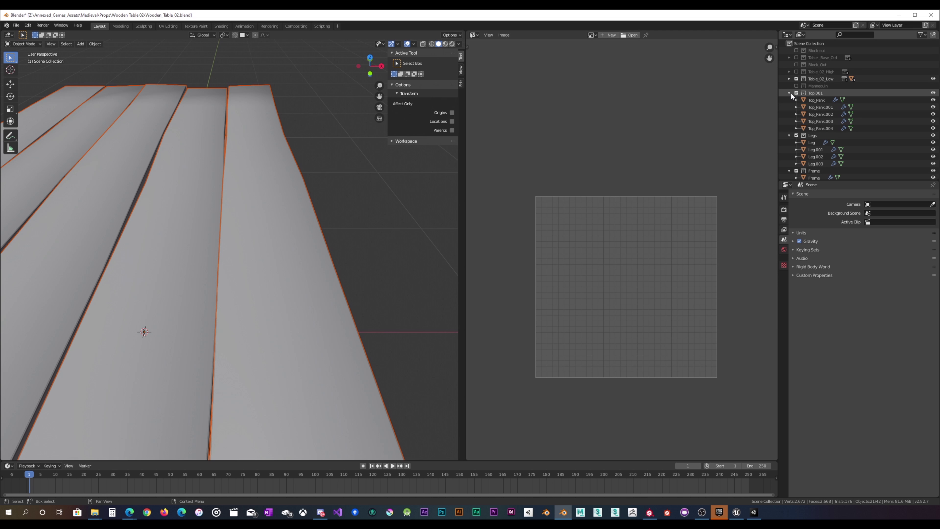
click(796, 78)
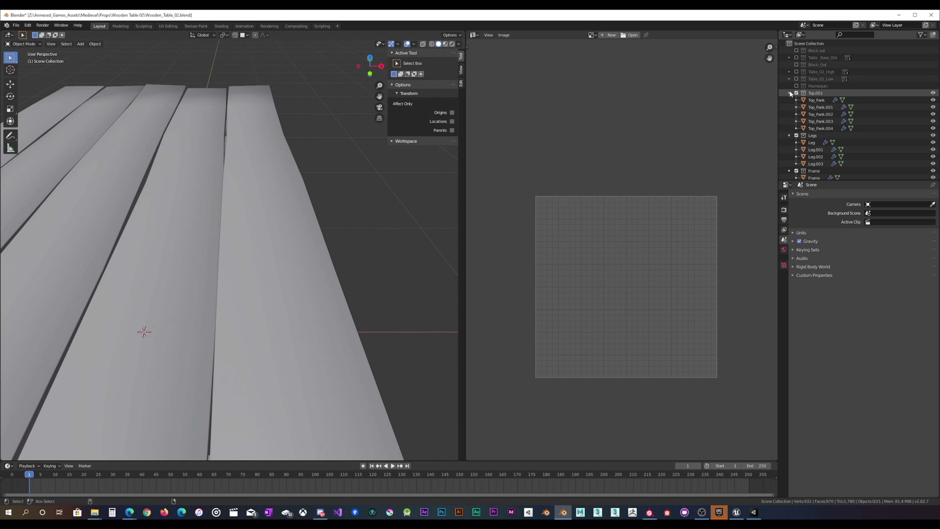
Undo the collection visibility changes and the deletion of Table_02_Base
key(ctrl+z)
key(ctrl+z)
key(ctrl+z)
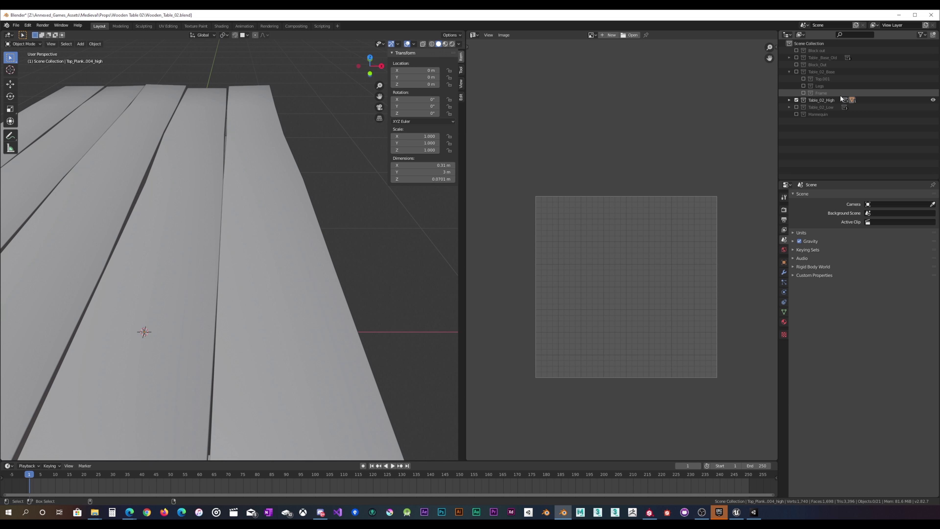
Delete Table_02_Base with its whole hierarchy, and show the Table_02_Low collection instead of Table_02_High
right_click(822, 70)
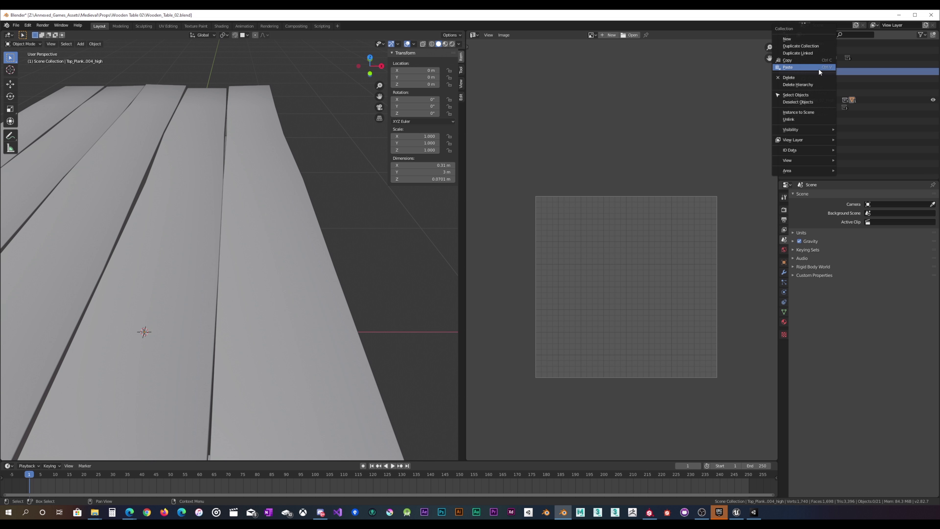
click(813, 84)
click(796, 72)
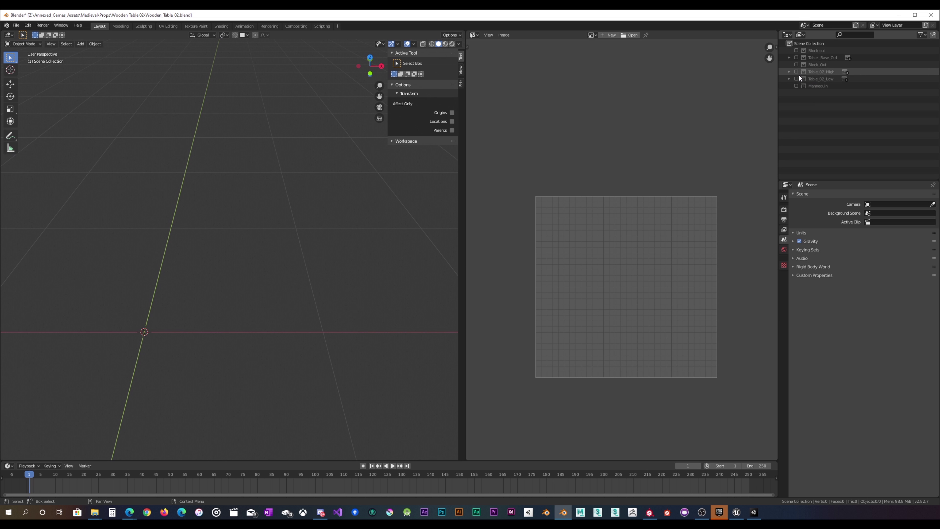
click(796, 79)
click(789, 79)
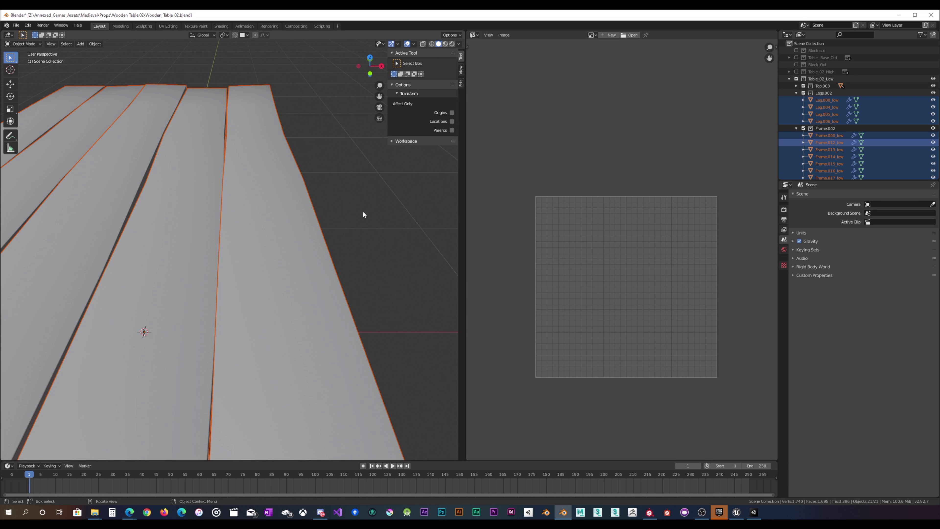
Open the outermost plank, Top_Plank.004_low, for vertex editing and turn on X-ray display
scroll(240, 287, down, 3)
click(245, 283)
scroll(310, 260, down, 3)
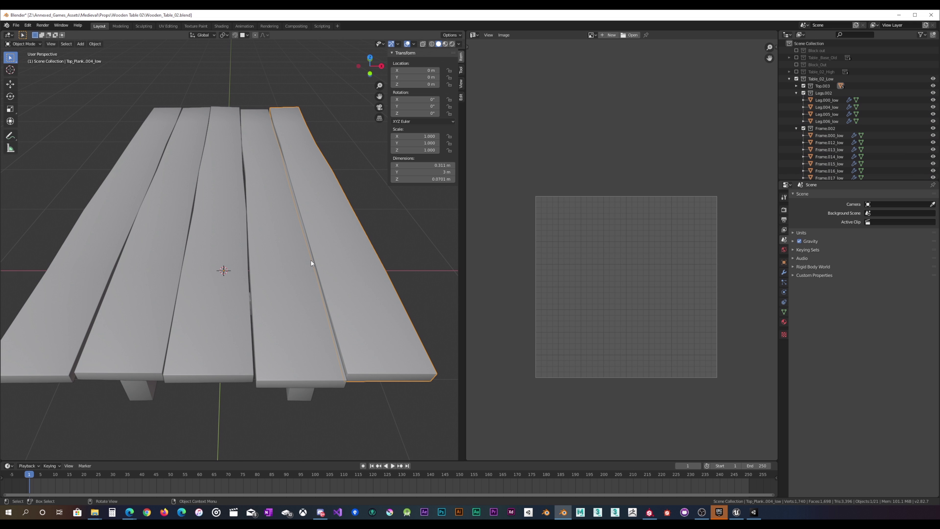
middle_drag(316, 258, 295, 272)
key(Tab)
scroll(309, 270, up, 4)
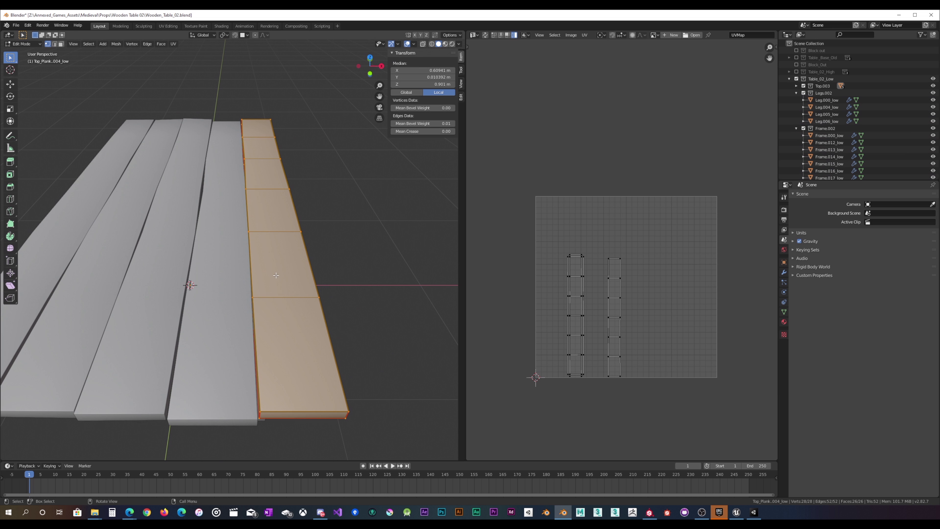
scroll(165, 304, down, 2)
middle_drag(184, 290, 282, 286)
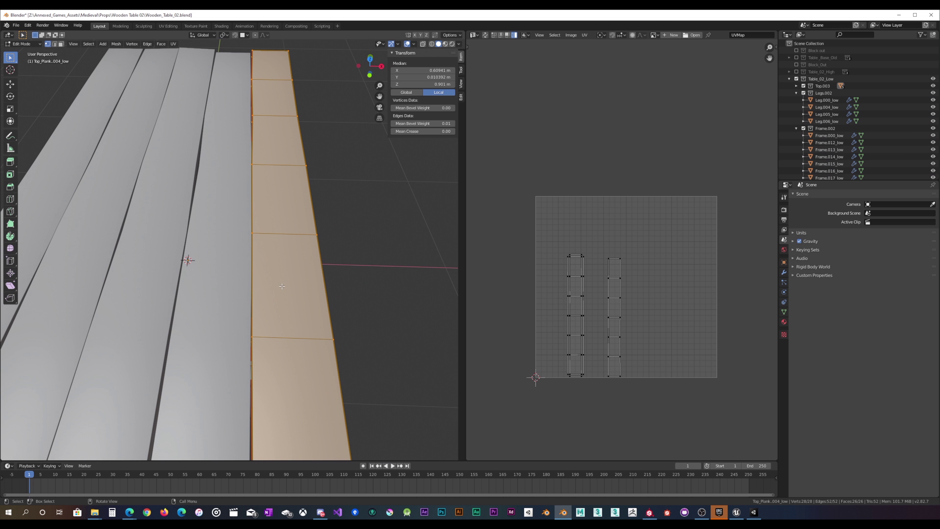
click(423, 44)
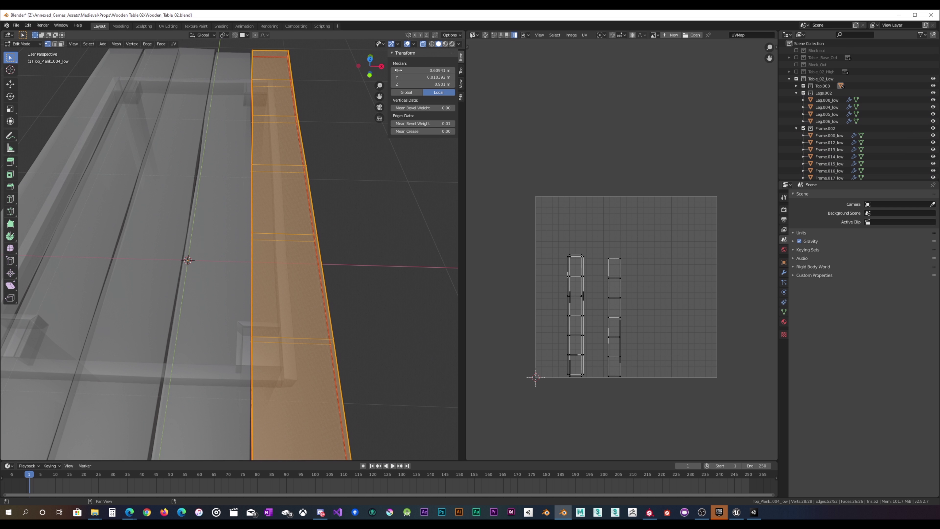
Move the four mid-length inner-edge vertices of Top_Plank.004_low 0.002 m along X and leave vertex editing
click(357, 218)
key(b)
drag(242, 232, 287, 148)
text(gx)
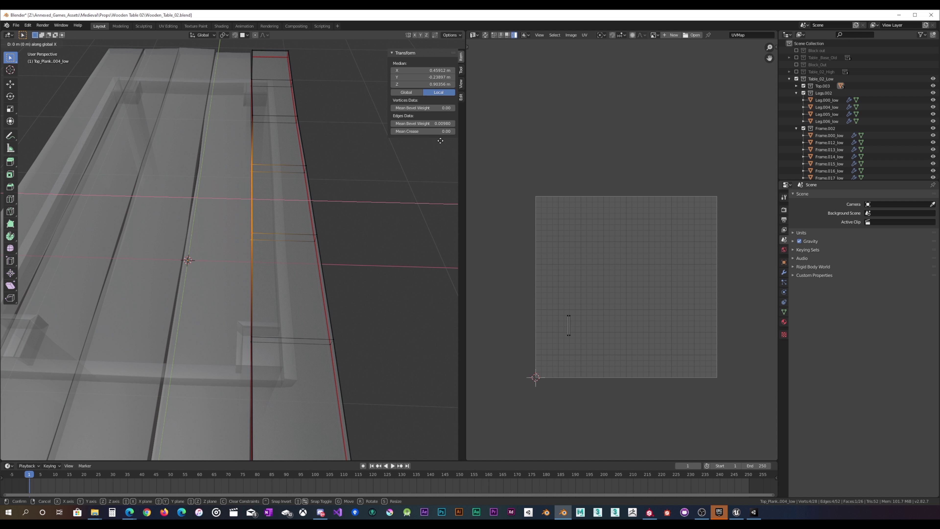
text(.002)
key(Return)
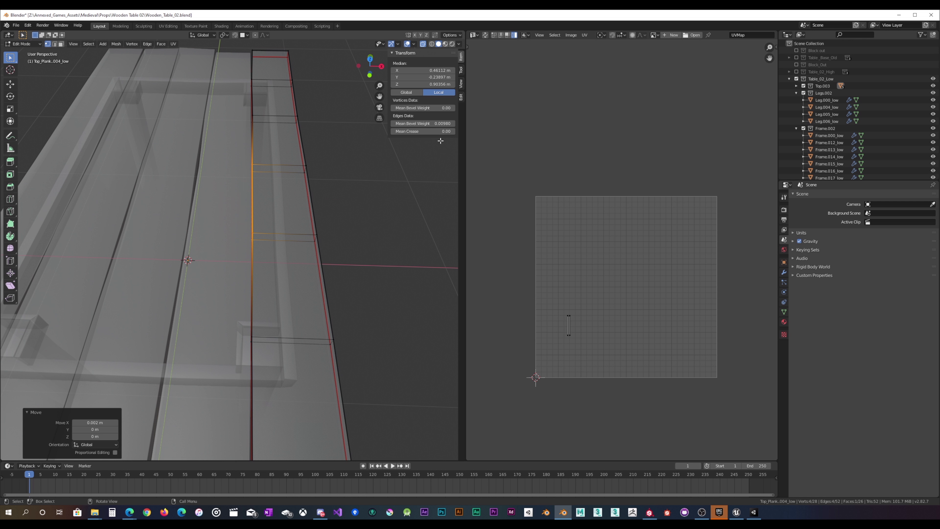
key(Tab)
Move the four mid-length vertices on Top_Plank.000_low's facing edge 0.002 m along X away from the outermost plank, and leave vertex editing
click(212, 226)
key(Tab)
key(b)
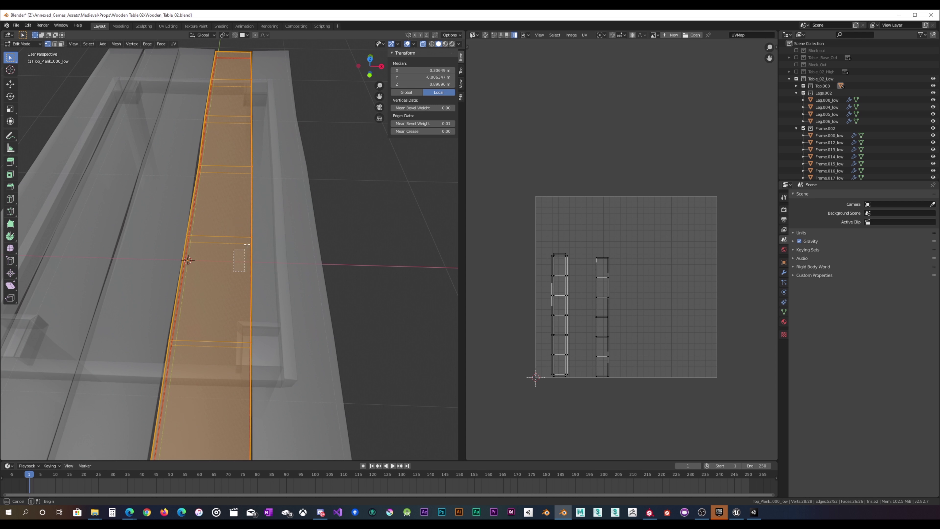
drag(246, 245, 297, 150)
text(gx)
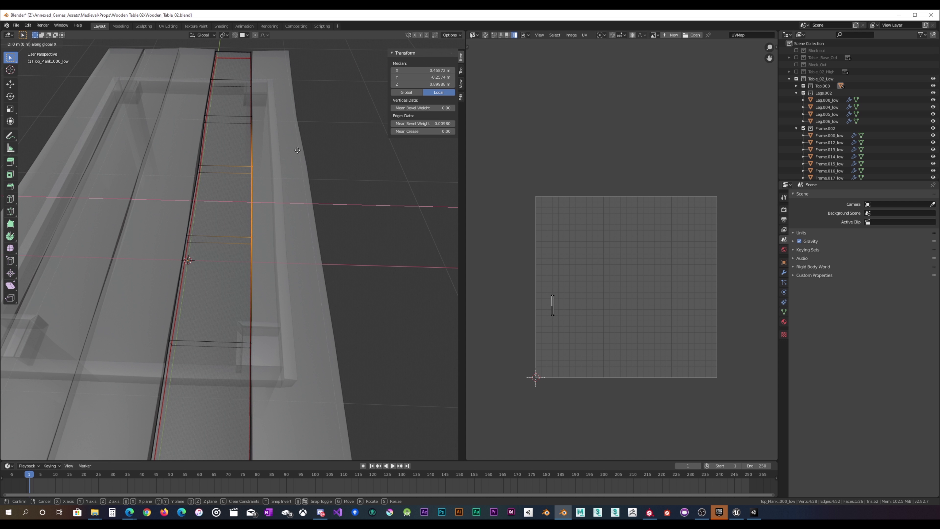
text(.002)
key(Return)
key(Tab)
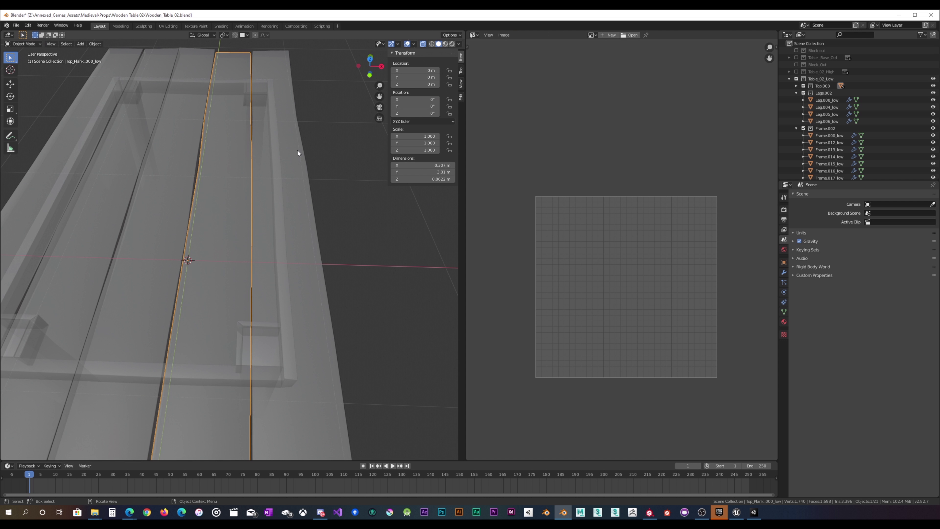
Turn off X-ray display and inspect the gap between the two adjusted low-poly planks
scroll(315, 218, down, 6)
middle_drag(290, 211, 426, 43)
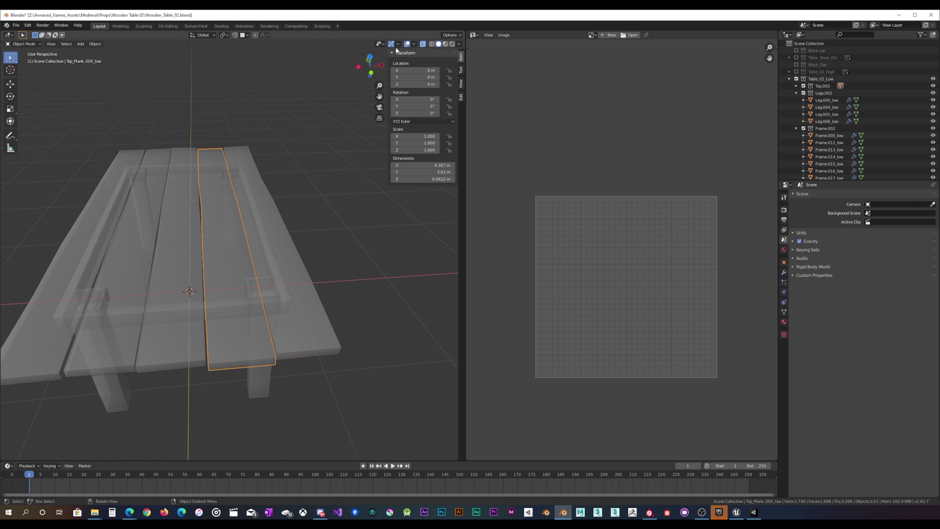
click(423, 43)
scroll(291, 198, up, 5)
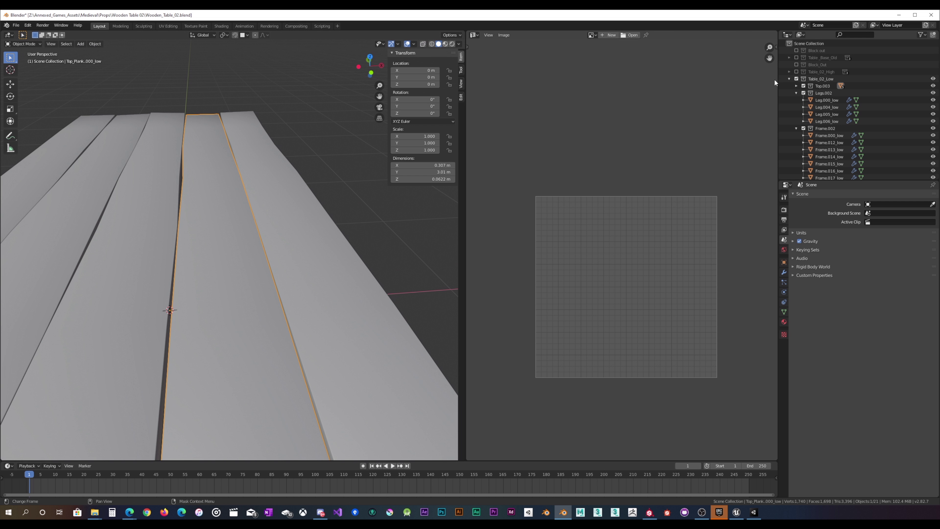
Collapse the Table_02_Low collection and duplicate it with its contents
click(788, 79)
right_click(822, 76)
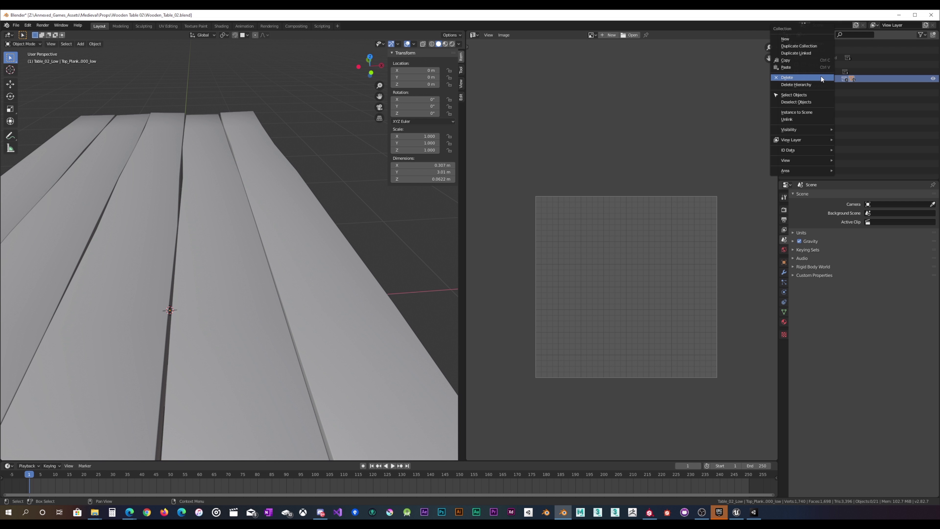
click(813, 47)
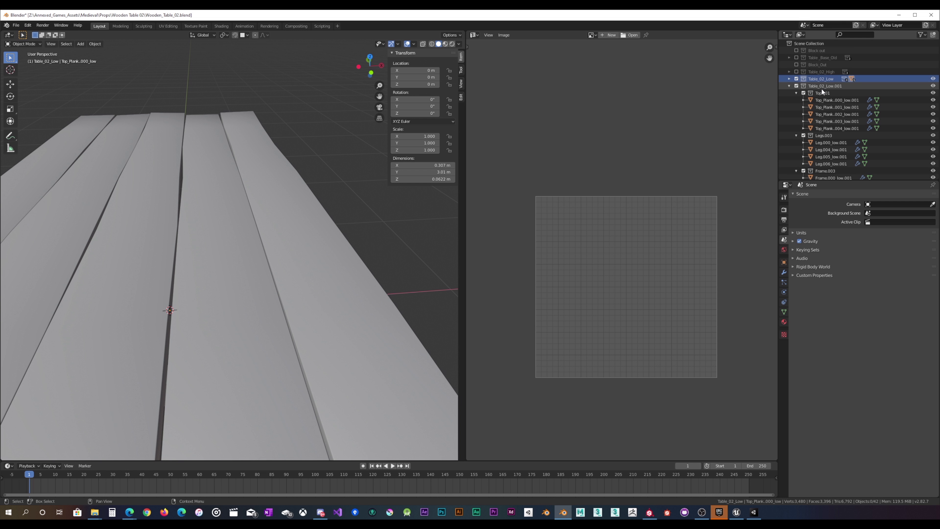
Rename the duplicated low-poly collection Table_02_Base
double_click(835, 86)
click(828, 87)
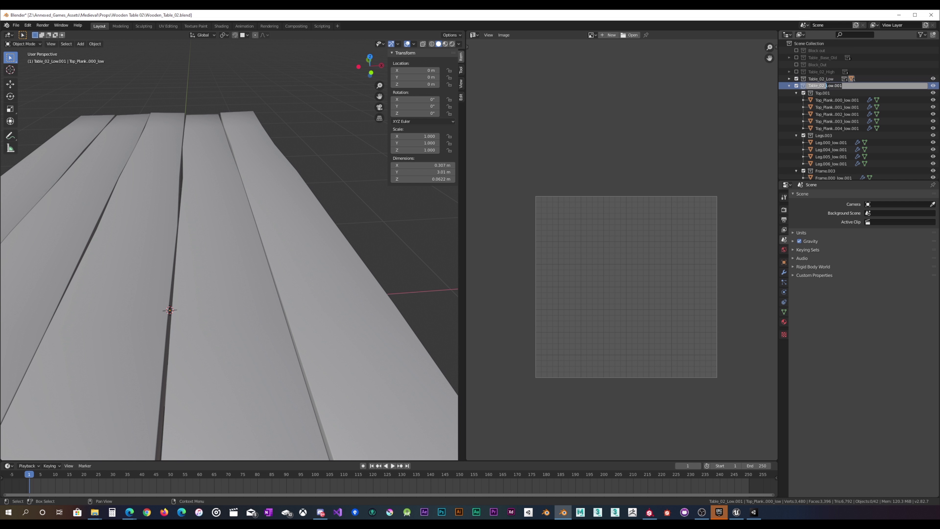
key(Delete)
key(Delete)
key(Delete)
key(Delete)
key(Delete)
key(Delete)
key(Delete)
text(Base)
key(Return)
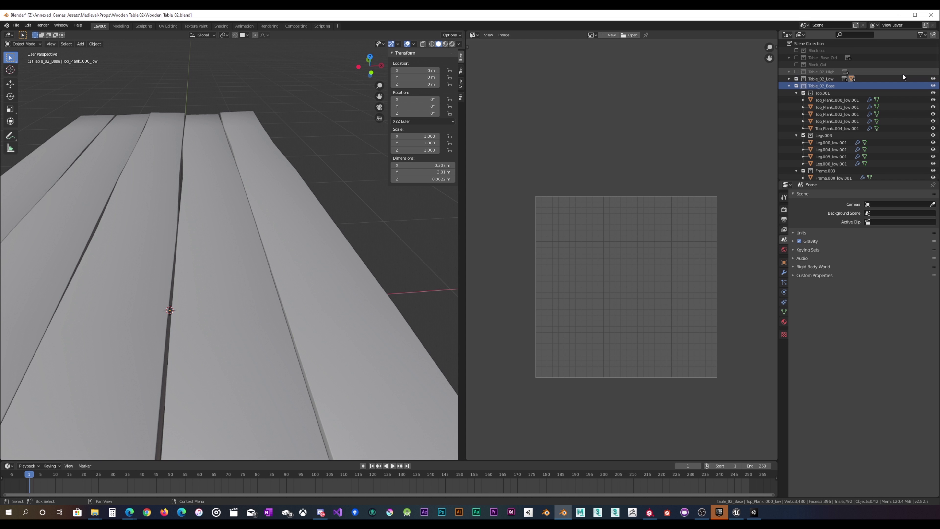
Collapse Table_02_Base, move it above Table_02_High in the collection list, and exclude it from the view layer
click(791, 86)
drag(815, 83, 799, 70)
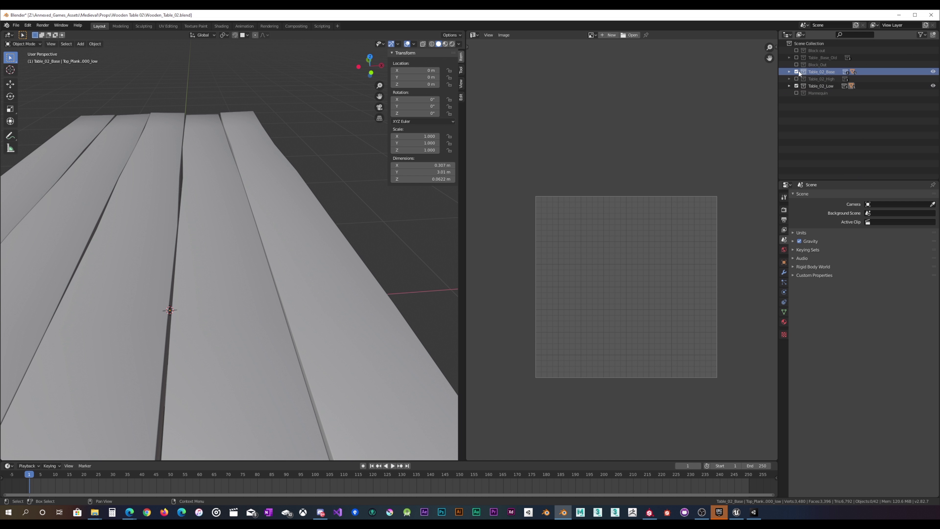
click(796, 71)
Select all objects of the low-poly table and export them as the FBX file Wooden_Table_02_Low
middle_drag(243, 202, 249, 203)
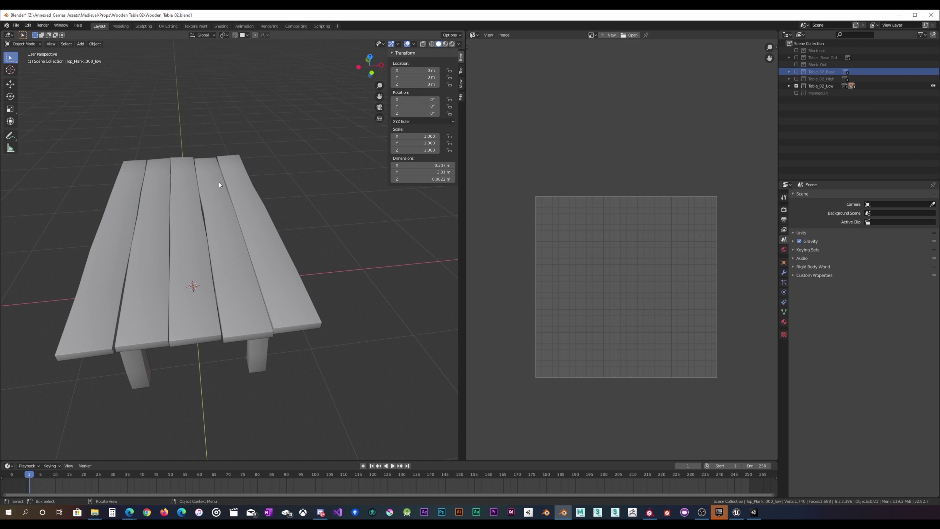
key(a)
click(15, 25)
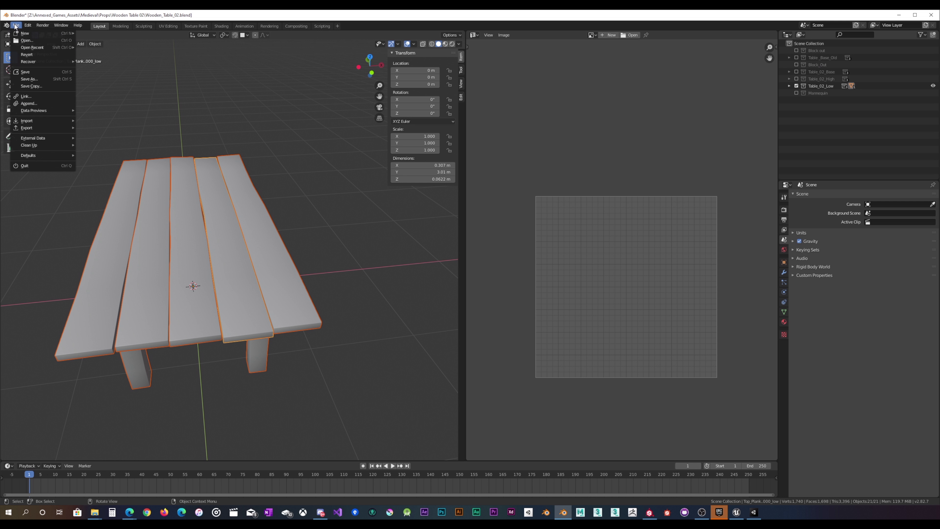
mouse_move(26, 128)
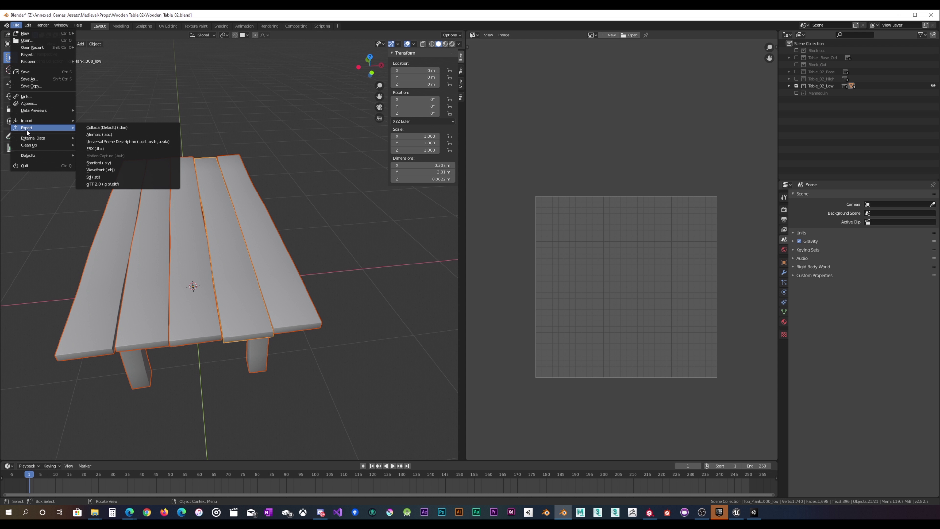
click(97, 148)
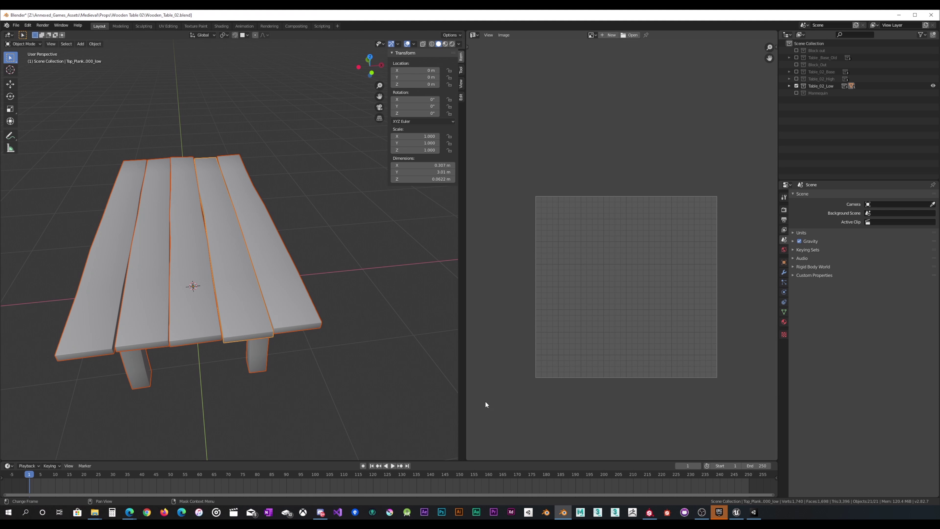
Enable only the Table_02_High collection, with Material Preview shading, and export all its objects as the FBX file Wooden_Table_02_High
click(796, 85)
click(797, 78)
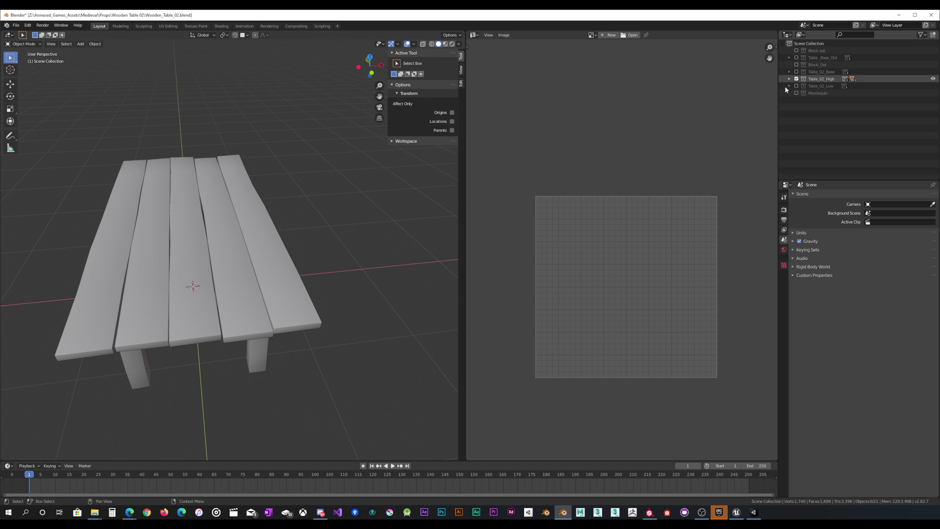
key(a)
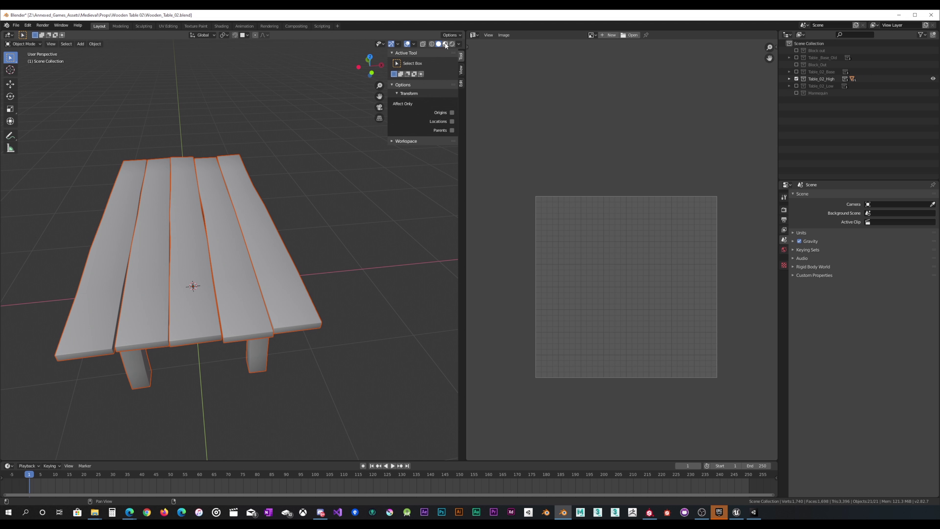
click(445, 44)
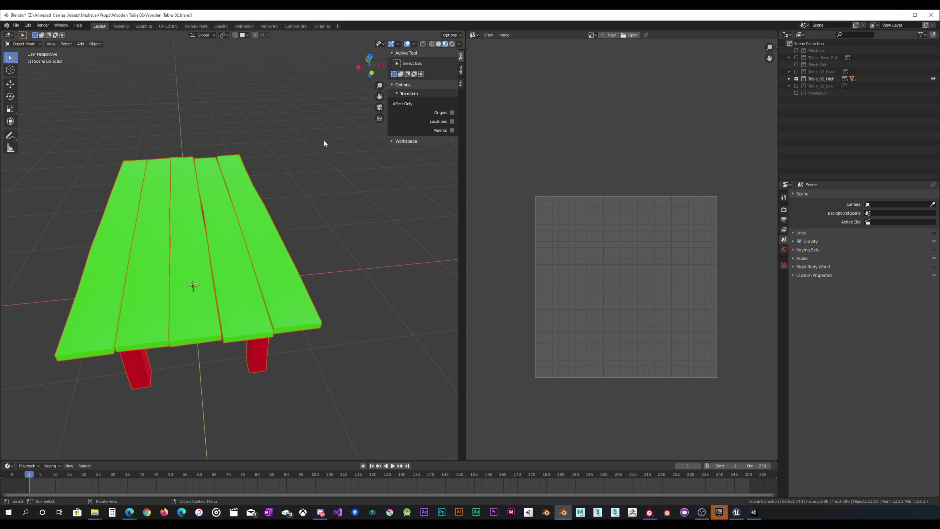
click(16, 25)
mouse_move(47, 128)
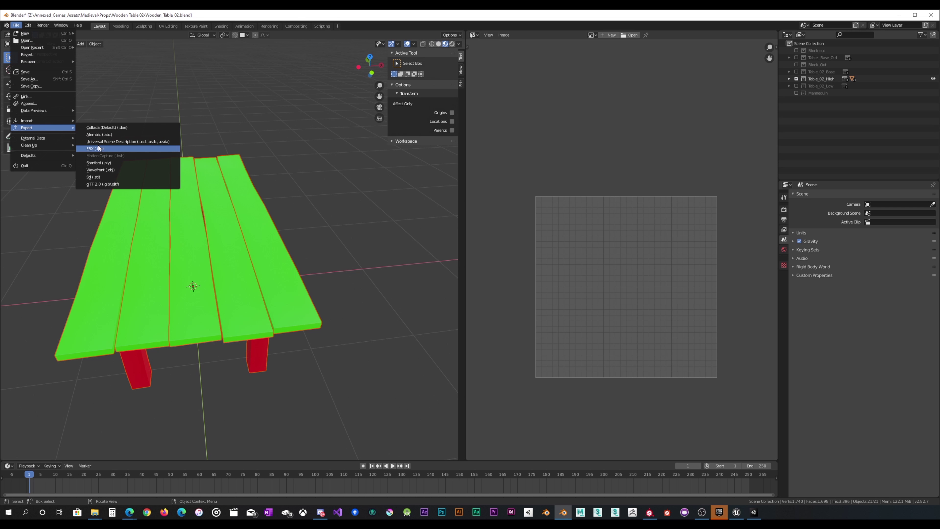
click(71, 147)
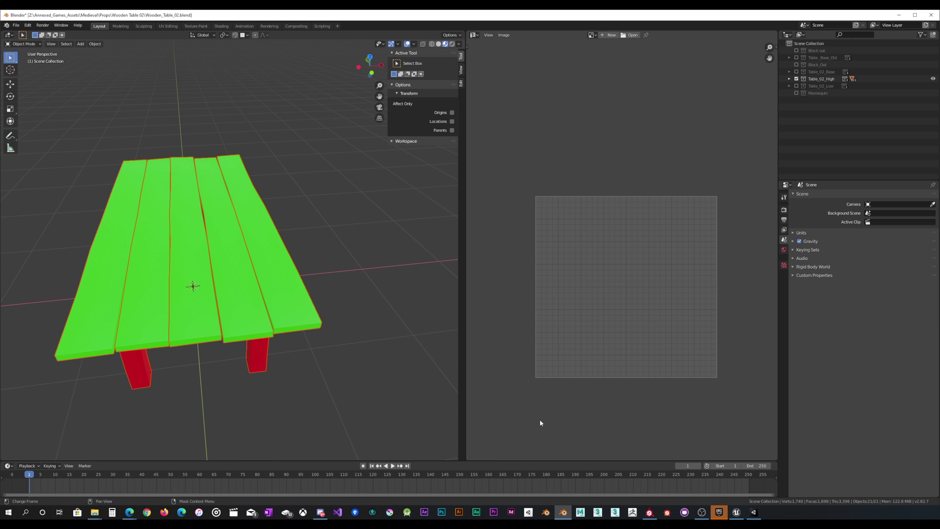
Switch to Substance Painter and reload the project mesh with Wooden_Table_02_Low from the FBX folder, keeping the existing project settings
click(648, 513)
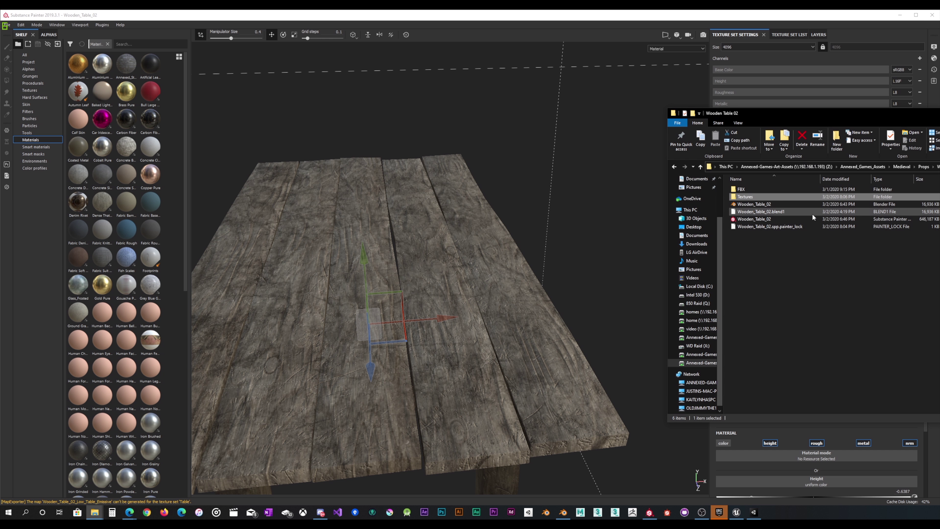
click(756, 189)
double_click(756, 188)
drag(761, 199, 338, 266)
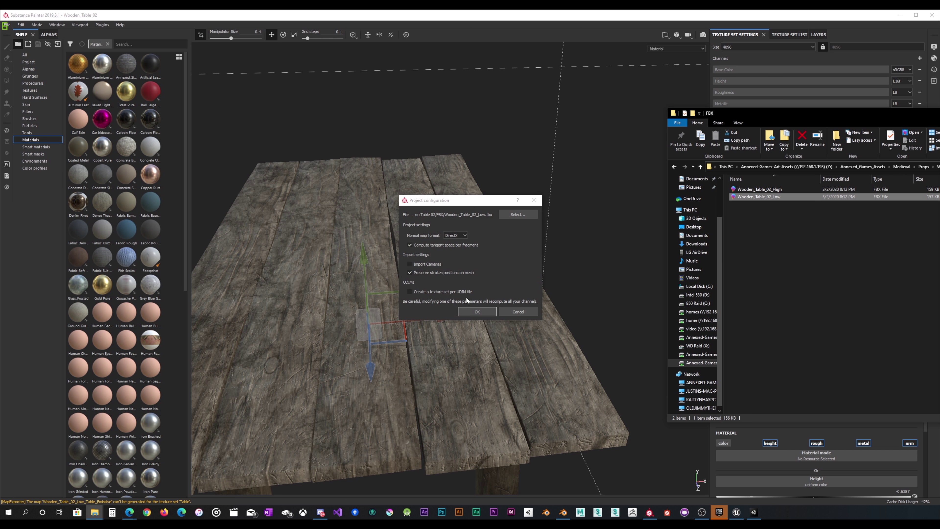
click(478, 312)
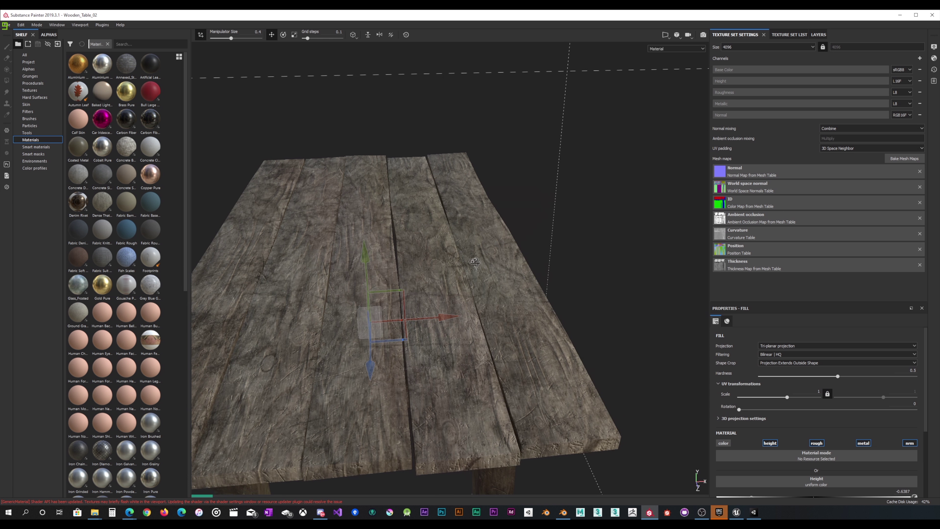
Inspect the gap between the two outer tabletop planks on the textured table from several angles
scroll(471, 264, up, 10)
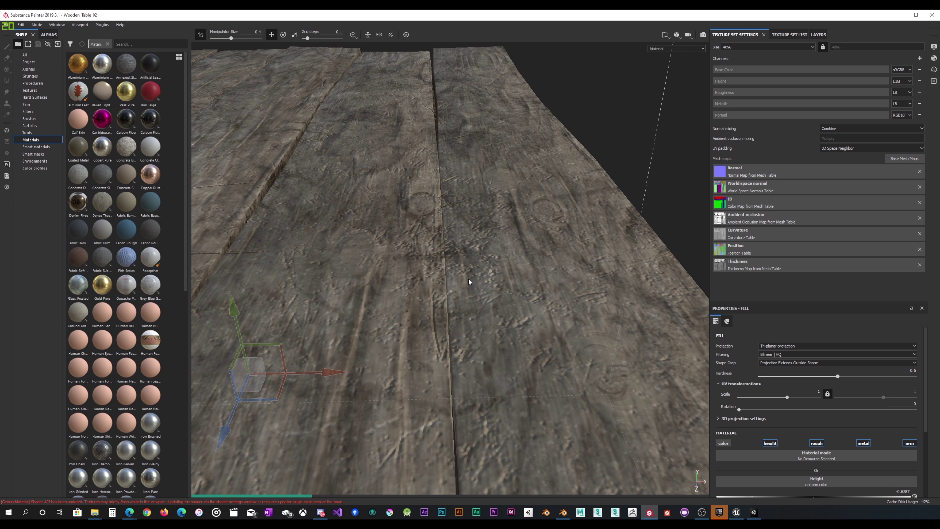
mouse_move(477, 262)
alt+mouse_down()
mouse_move(493, 244)
mouse_move(467, 266)
alt+mouse_up()
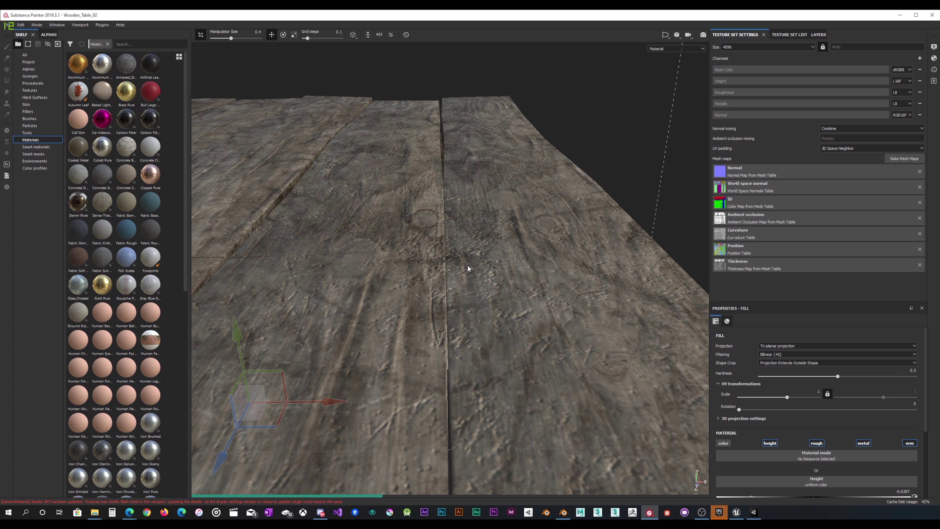
scroll(466, 266, down, 5)
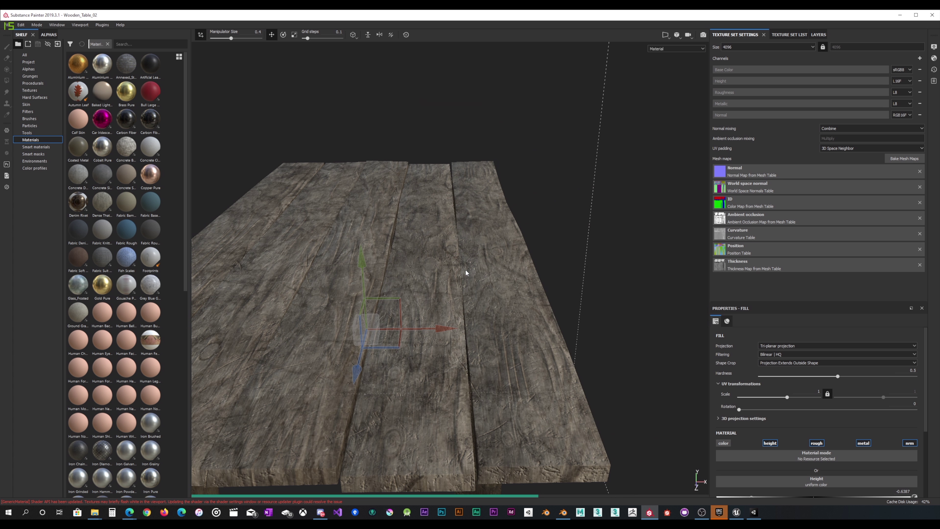
scroll(466, 268, up, 5)
alt+drag(467, 270, 466, 311)
scroll(467, 274, down, 8)
scroll(464, 309, up, 8)
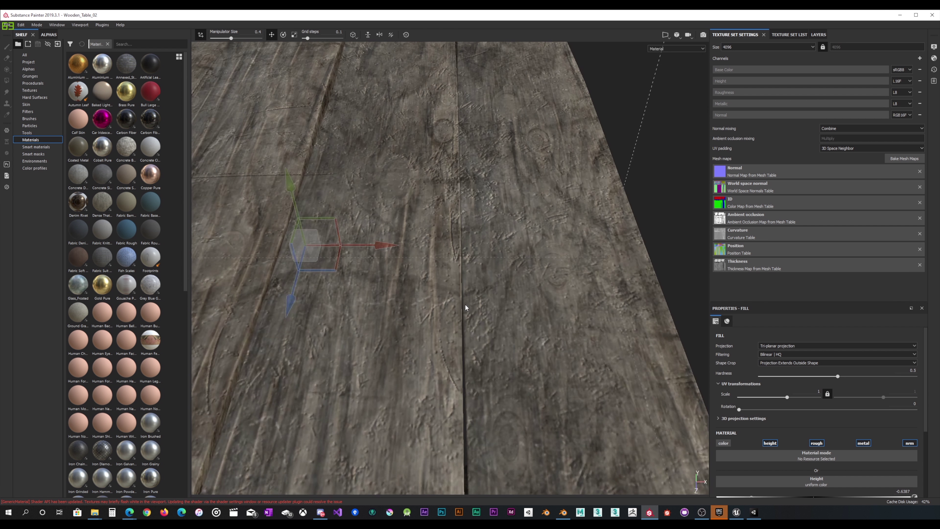
scroll(481, 280, down, 5)
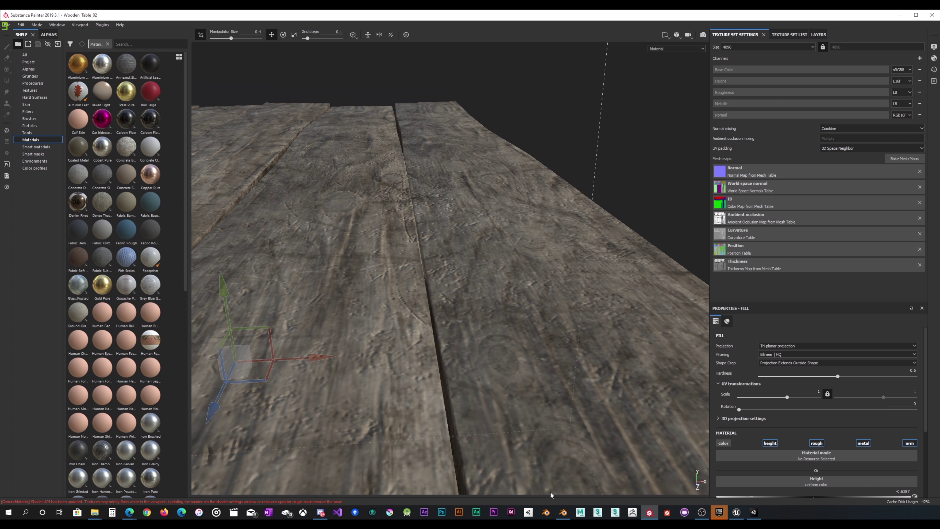
Switch to Blender and open the outermost high-poly plank, Top_Plank.004_high, for vertex editing with everything else deselected
click(563, 513)
scroll(247, 209, down, 5)
scroll(246, 214, up, 10)
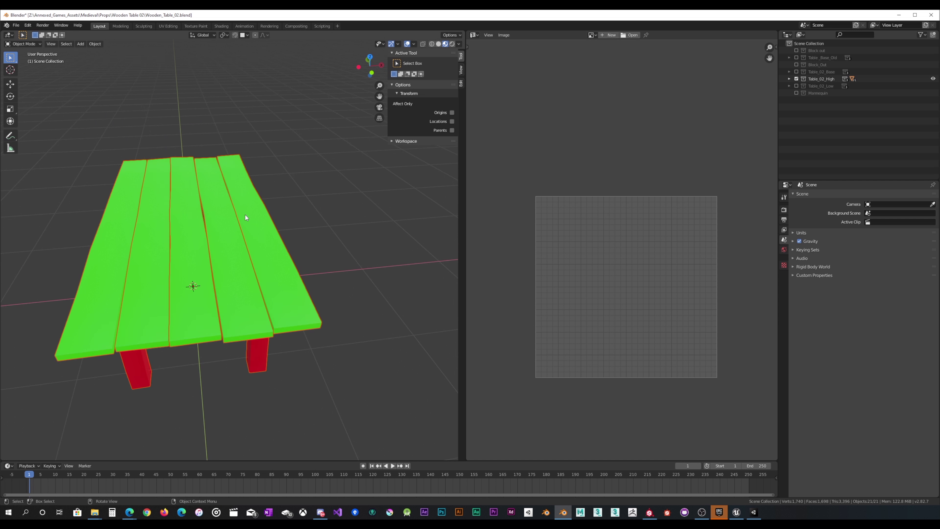
middle_drag(244, 230, 267, 212)
scroll(256, 205, down, 6)
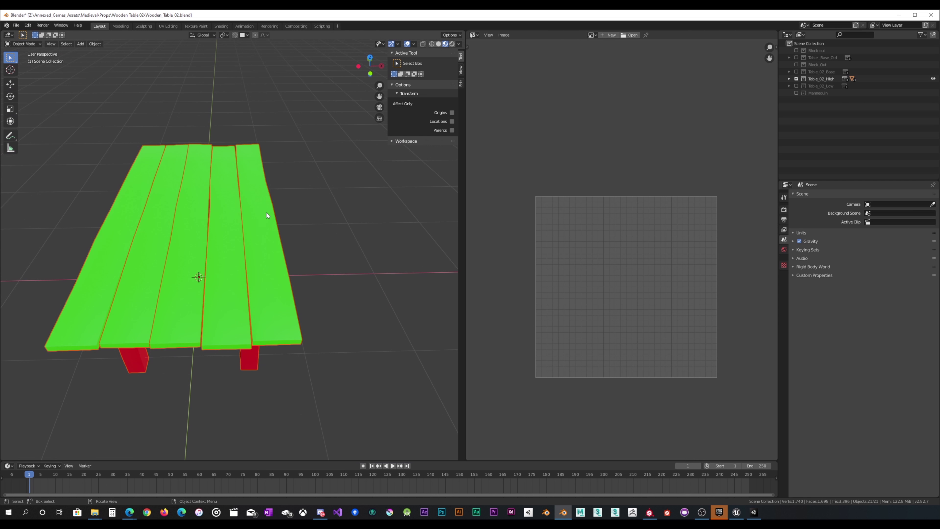
key(alt+a)
scroll(283, 219, up, 5)
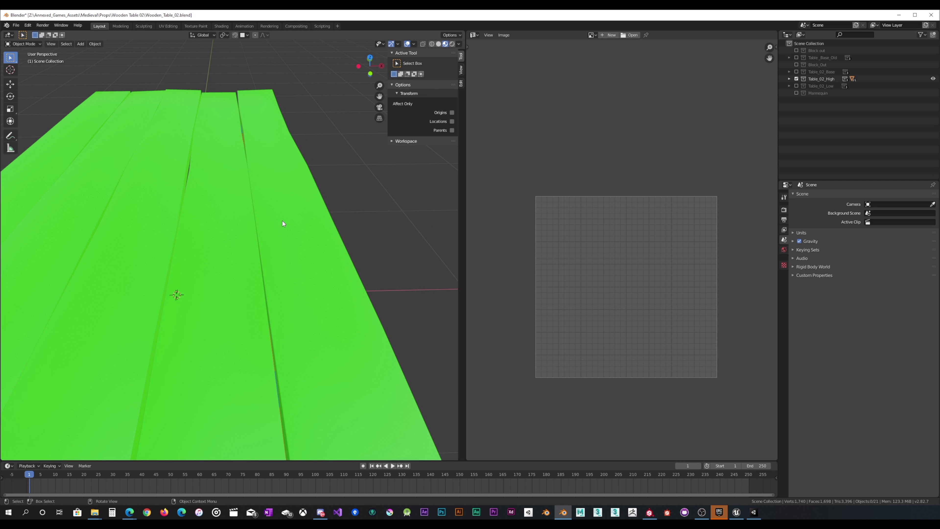
scroll(282, 220, down, 5)
click(273, 226)
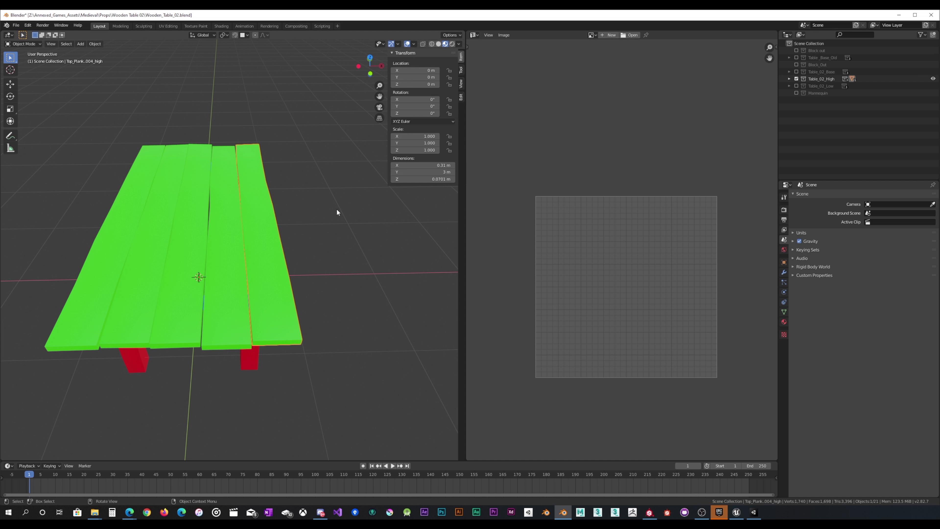
key(Tab)
With X-ray display on, move four mid-length inner-edge vertices of Top_Plank.004_high 0.002 m along X and leave vertex editing
scroll(308, 233, up, 4)
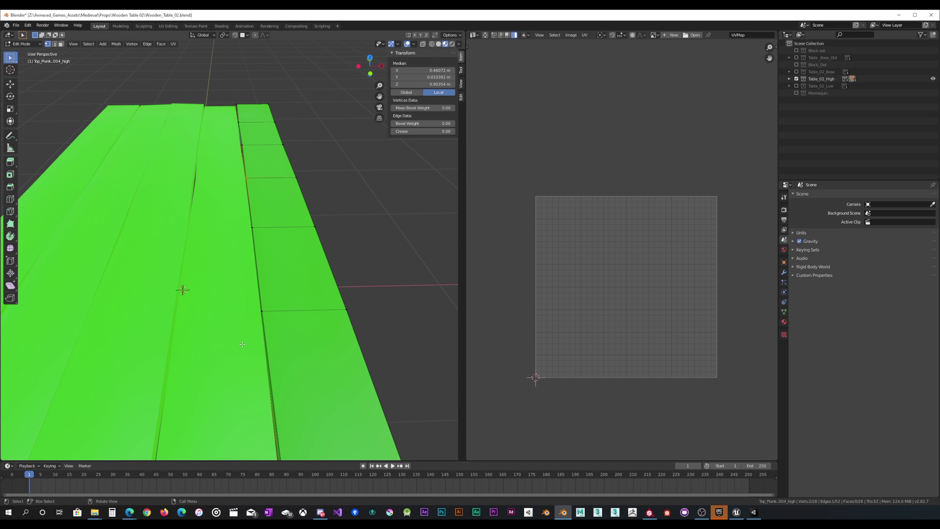
key(alt+z)
drag(219, 355, 284, 208)
text(gx)
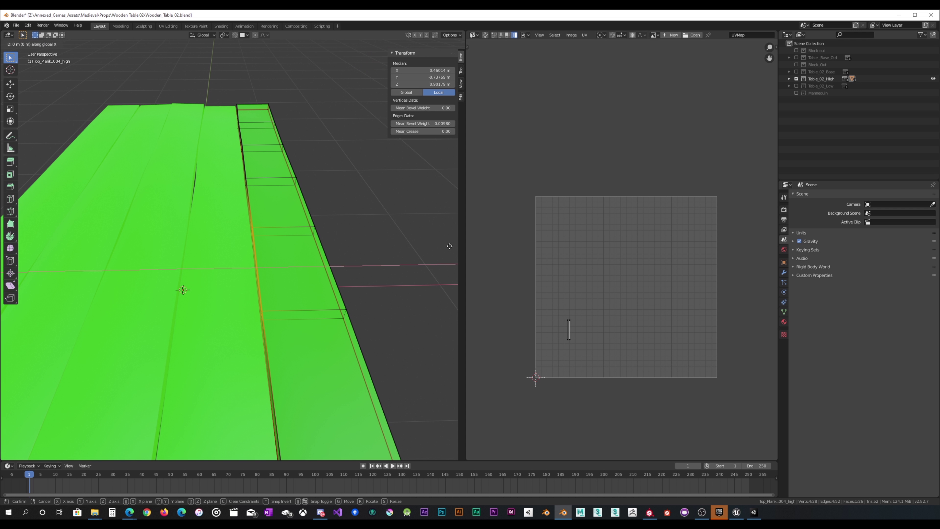
text(.002)
key(Return)
key(Tab)
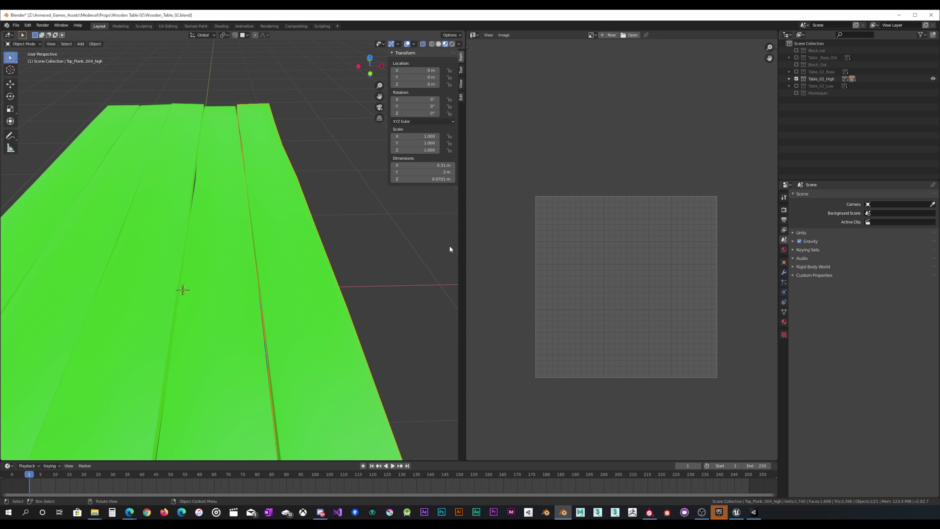
Reopen Top_Plank.004_high, move the two selected inner-edge vertices past mid-length 0.002 m along X, and leave vertex editing
click(218, 255)
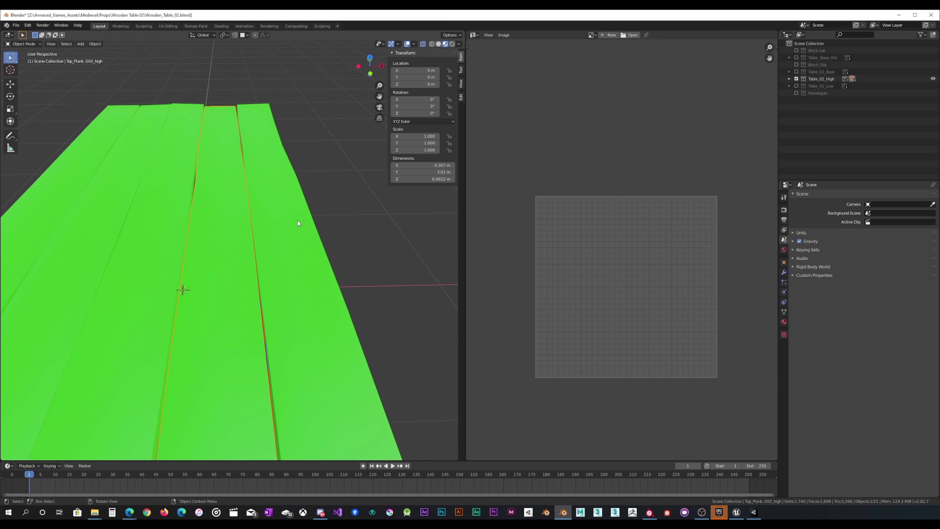
mouse_move(297, 221)
middle_down()
mouse_move(288, 243)
mouse_move(297, 247)
mouse_move(298, 236)
middle_up()
click(292, 225)
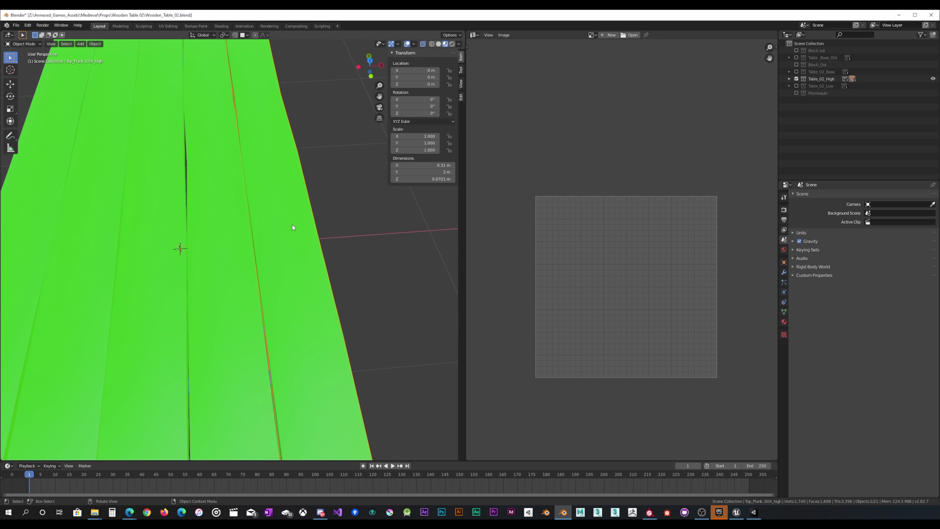
key(Tab)
middle_drag(258, 190, 275, 144)
click(275, 143)
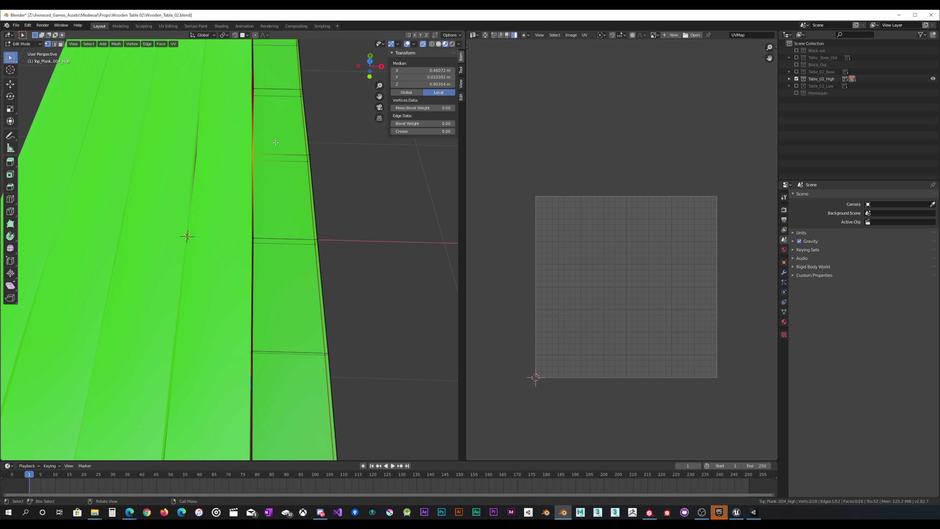
text(gx.002)
key(Return)
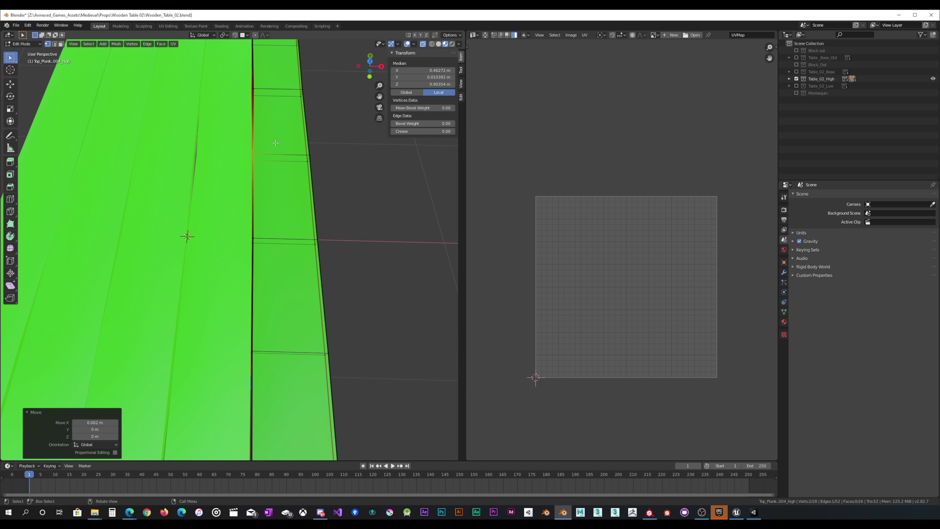
scroll(276, 142, down, 8)
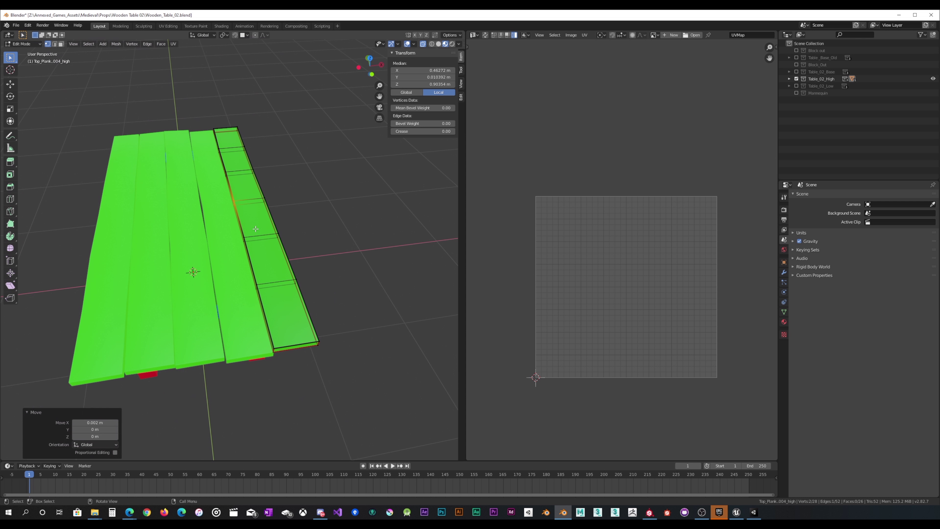
middle_drag(279, 228, 239, 253)
key(Tab)
Open the neighbouring plank Top_Plank.000_high, select six vertices along the edge facing the outermost plank, move them slightly along negative X, and leave vertex editing
click(228, 231)
key(Tab)
key(b)
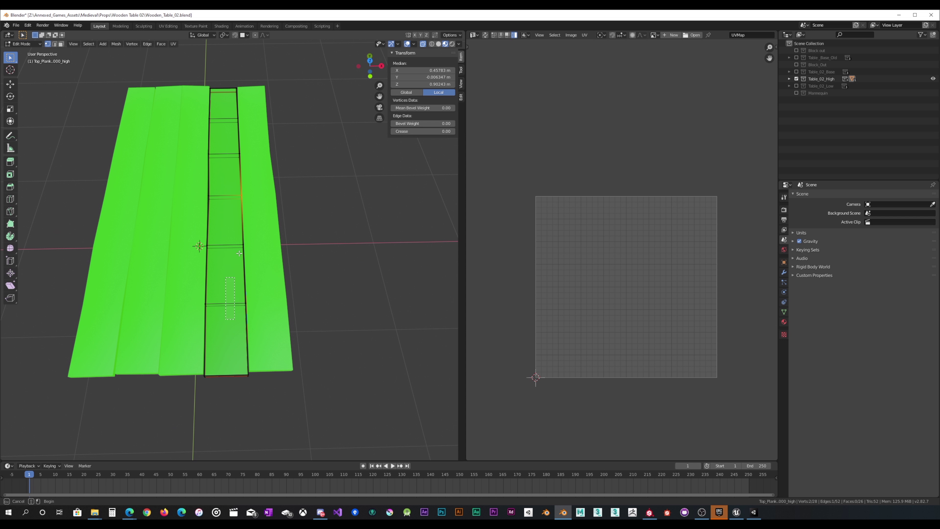
drag(261, 187, 260, 187)
text(g)
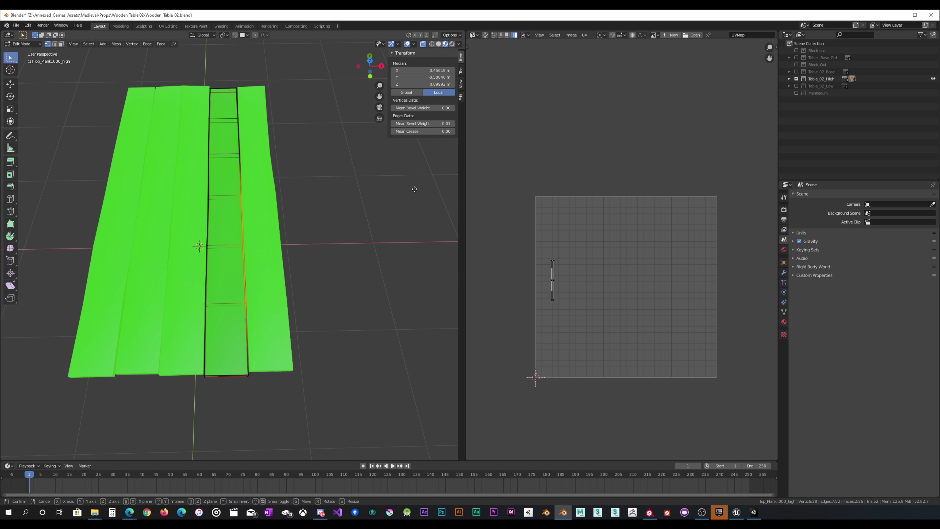
text(x-.01)
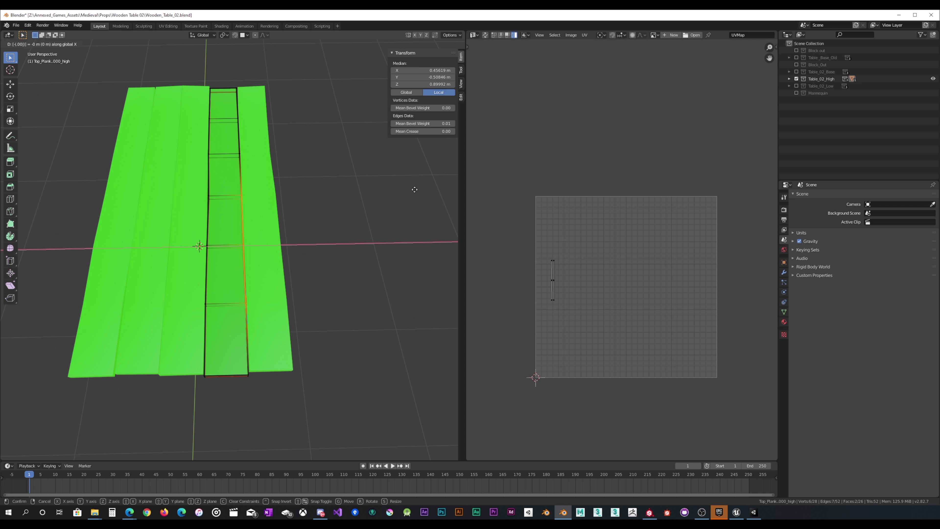
key(Return)
key(Tab)
Select all high-poly table parts and export them as the FBX file Wooden_Table_02_High
click(266, 214)
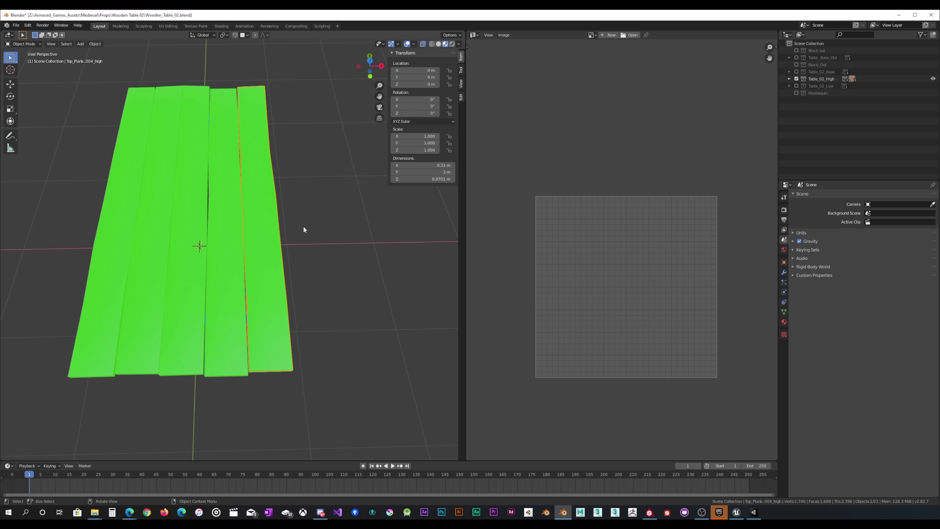
middle_drag(304, 225, 316, 218)
click(422, 44)
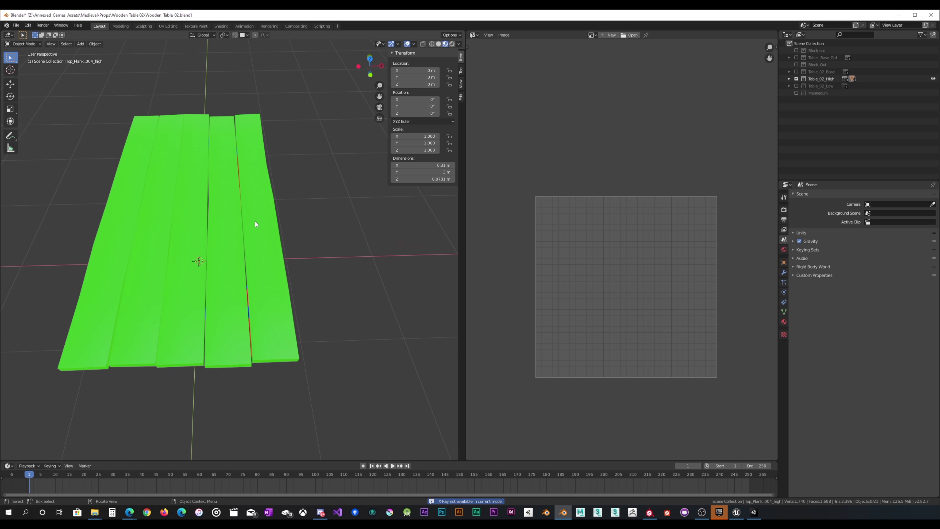
scroll(266, 241, up, 4)
middle_drag(266, 241, 279, 283)
scroll(303, 254, down, 3)
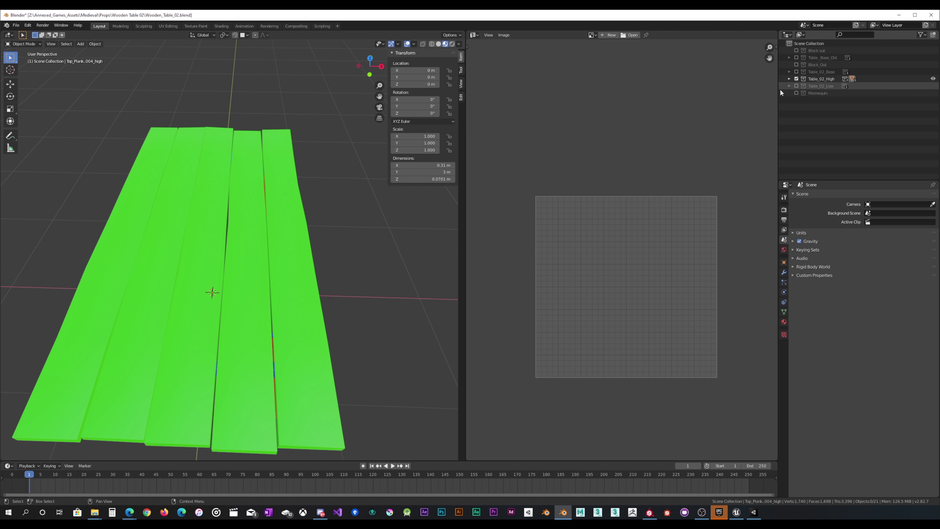
key(a)
click(16, 25)
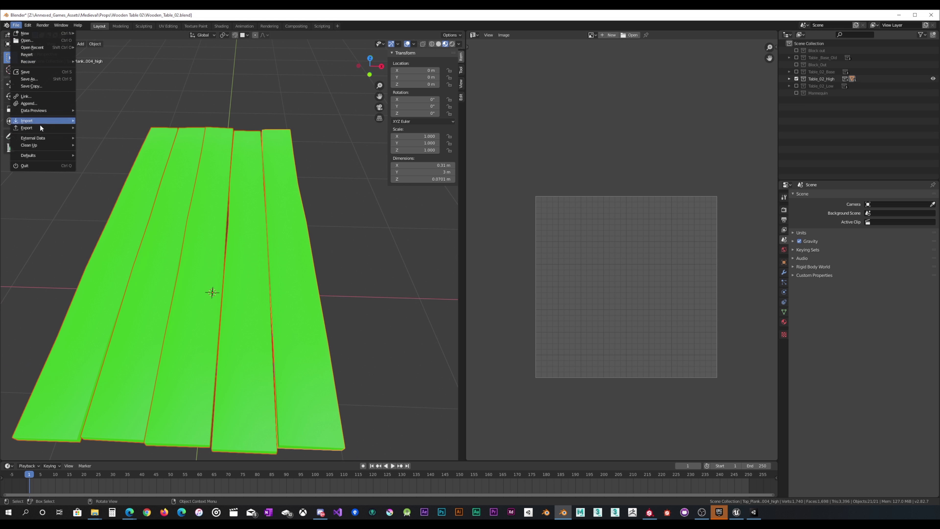
mouse_move(40, 124)
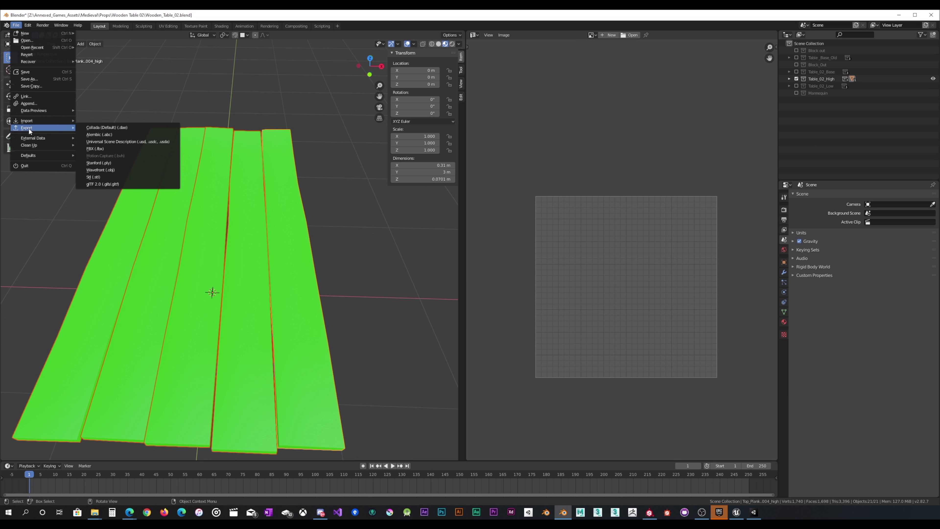
click(102, 148)
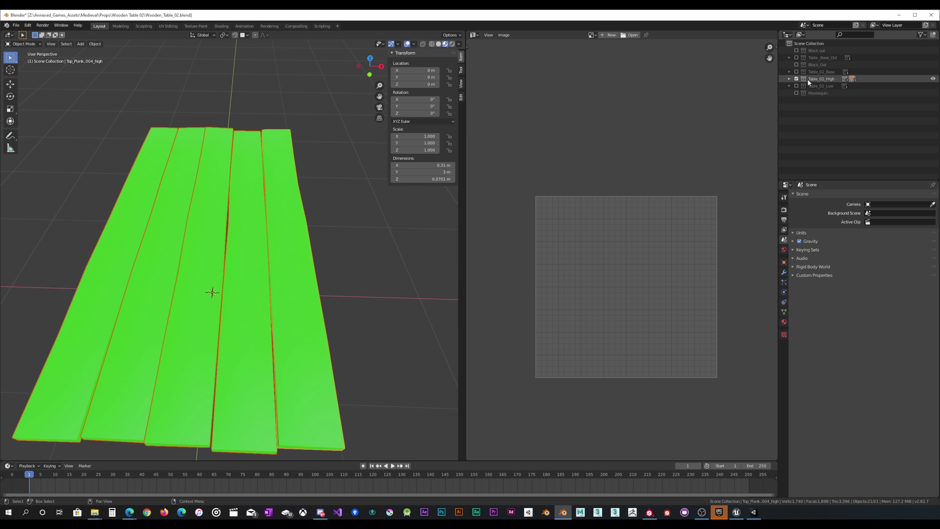
Show the Table_02_Low collection instead of Table_02_High, and select six inner-edge vertices of Top_Plank.004_low for editing with X-ray display on
click(797, 79)
click(796, 86)
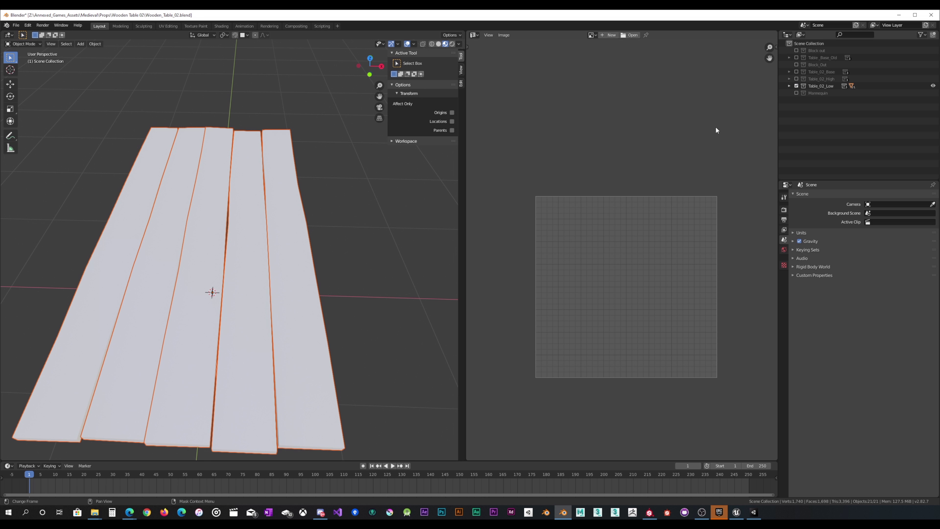
click(305, 263)
key(Tab)
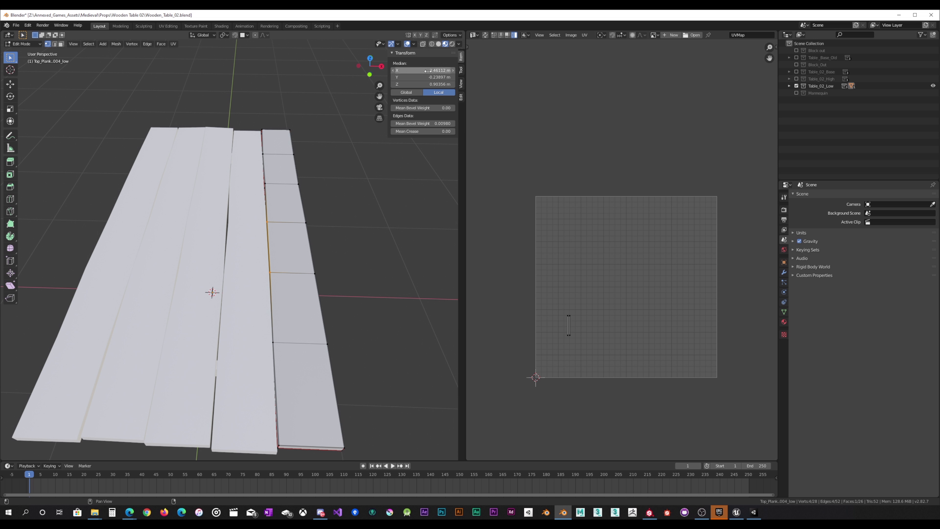
click(423, 44)
drag(240, 374, 274, 293)
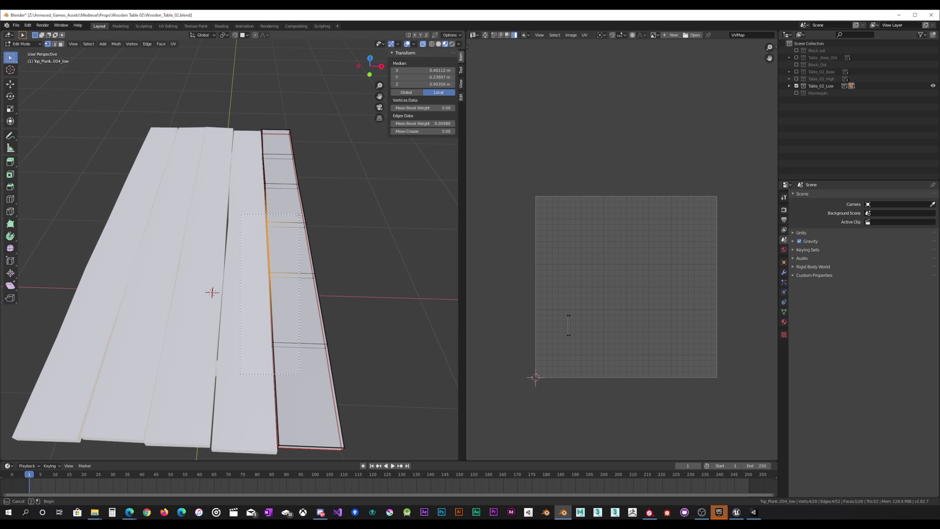
drag(299, 214, 299, 215)
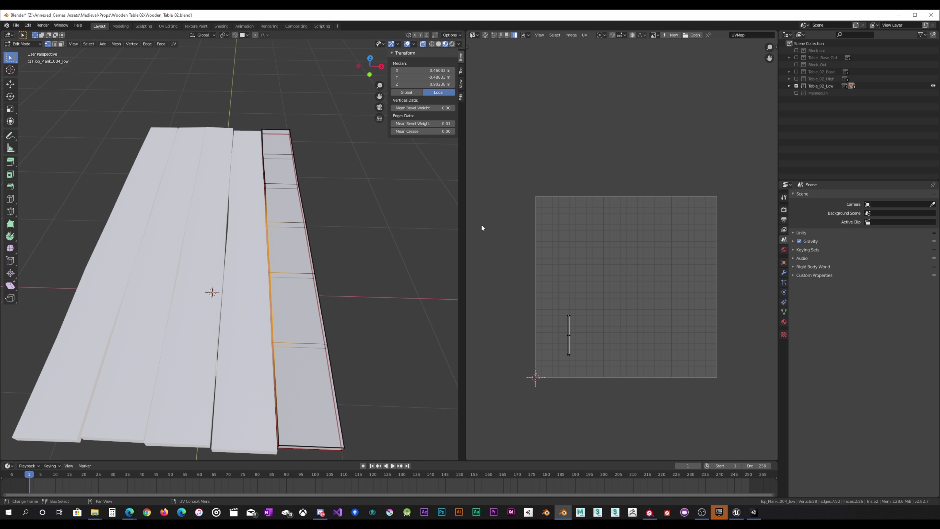
scroll(482, 226, down, 6)
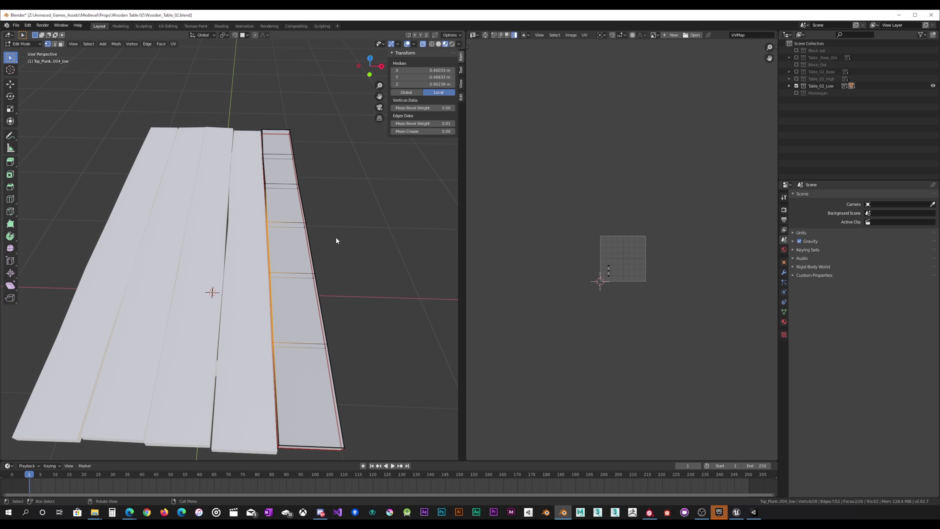
Move six vertices on the gap-side edge of Top_Plank.000_low slightly along negative X, then leave vertex editing with nothing selected
click(236, 250)
click(245, 269)
shift+drag(255, 456, 390, 253)
key(g)
key(x)
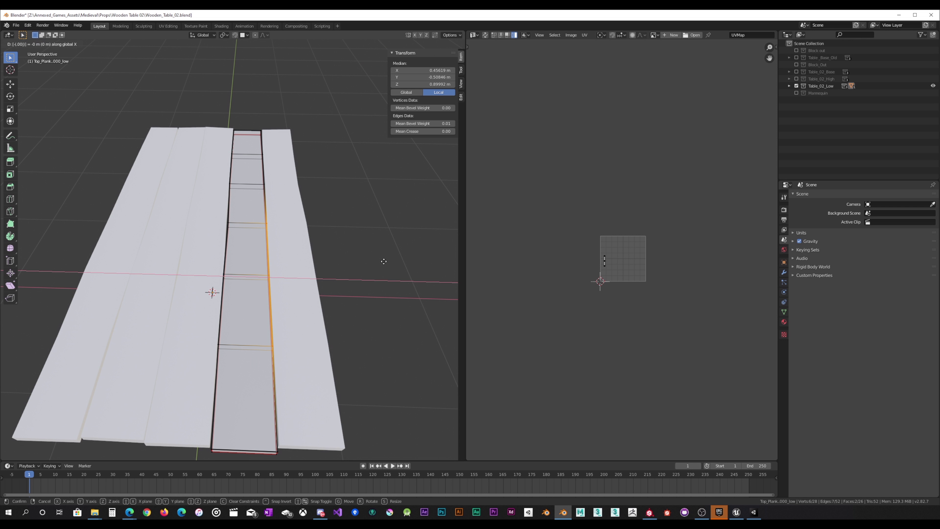
key(Return)
key(Tab)
click(383, 264)
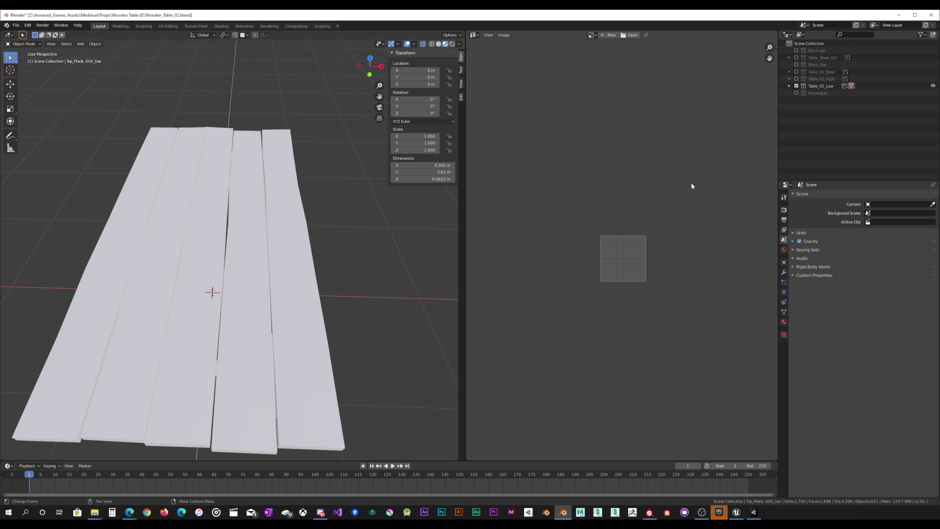
Show the Table_02_Base collection instead of Table_02_Low, and edit the inner-edge vertices of its outermost plank, Top_Plank.004_low.001
click(797, 86)
click(796, 72)
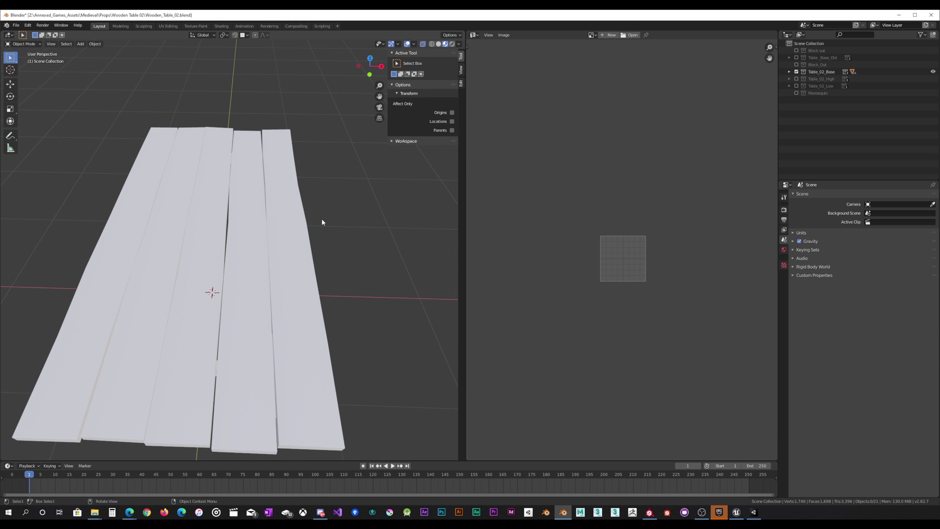
click(288, 253)
key(Tab)
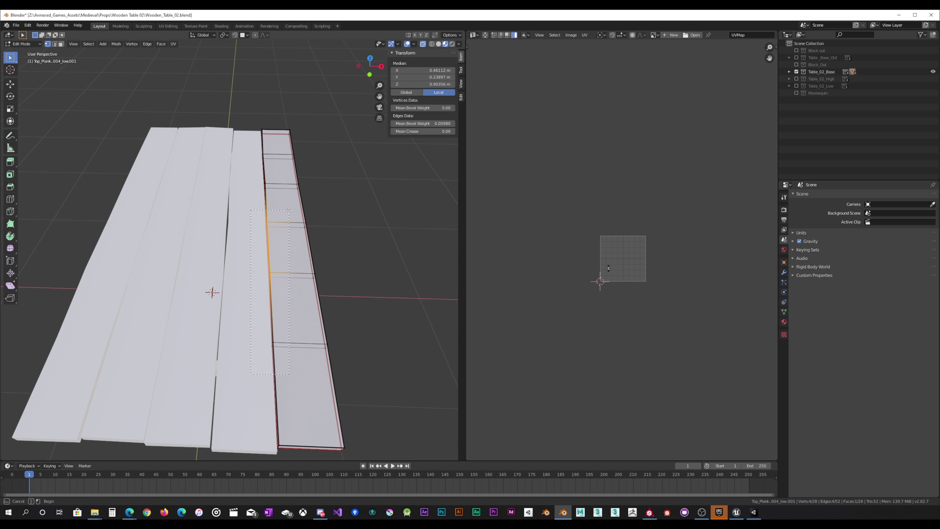
key(Tab)
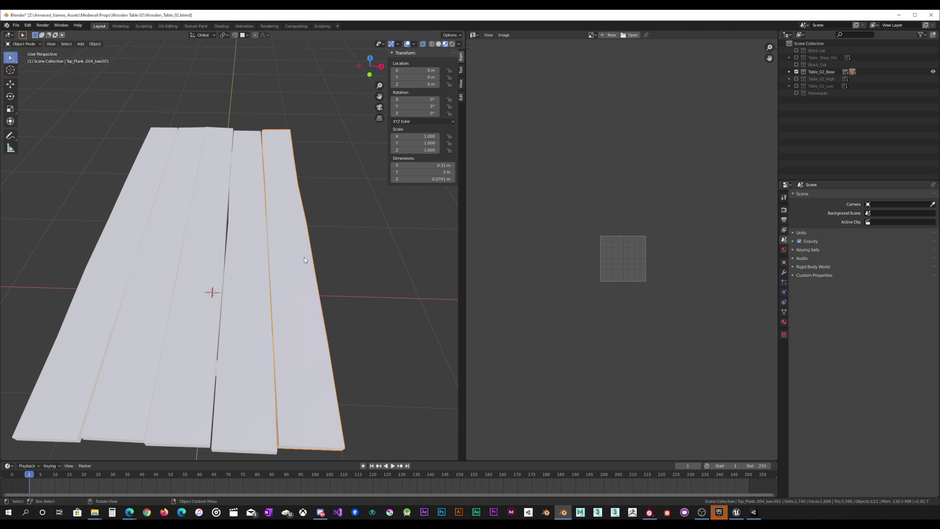
Move six gap-side edge vertices of Top_Plank.000_low.001 slightly along X away from the outermost plank, and leave vertex editing
click(251, 268)
key(Tab)
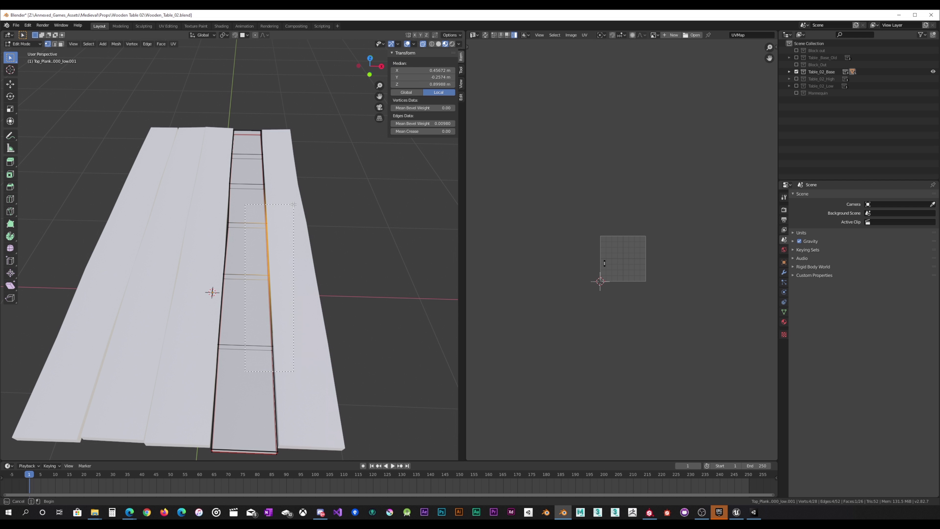
key(g)
key(x)
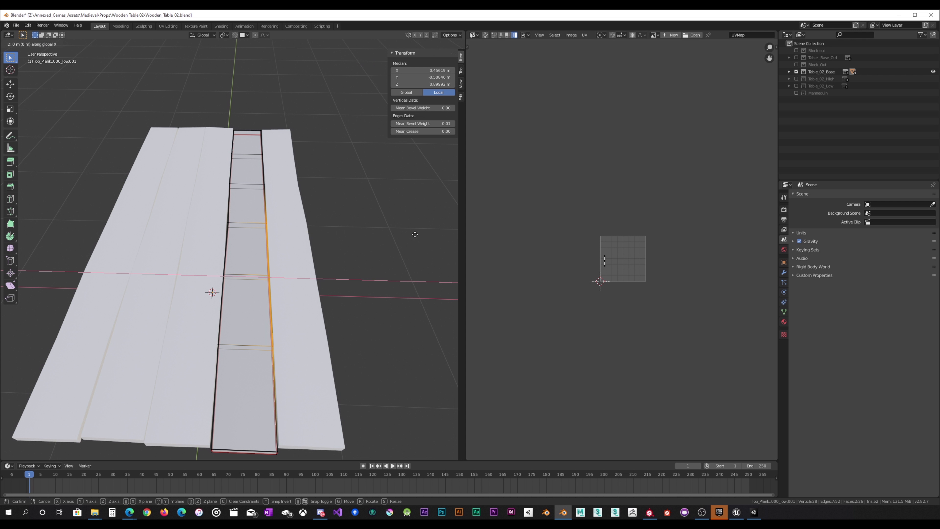
click(415, 235)
key(Tab)
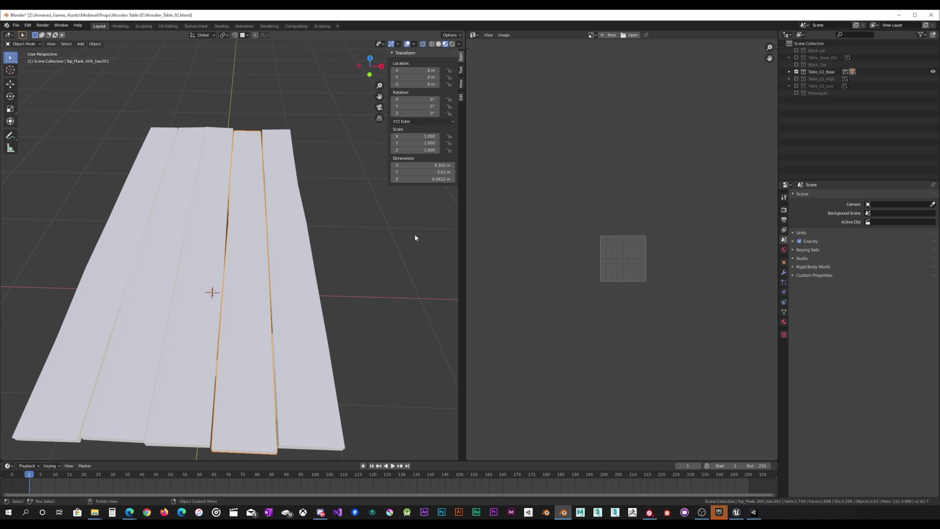
Show Table_02_Low instead of Table_02_Base, select all of its parts, and export them as the FBX file Wooden_Table_02_Low
click(796, 71)
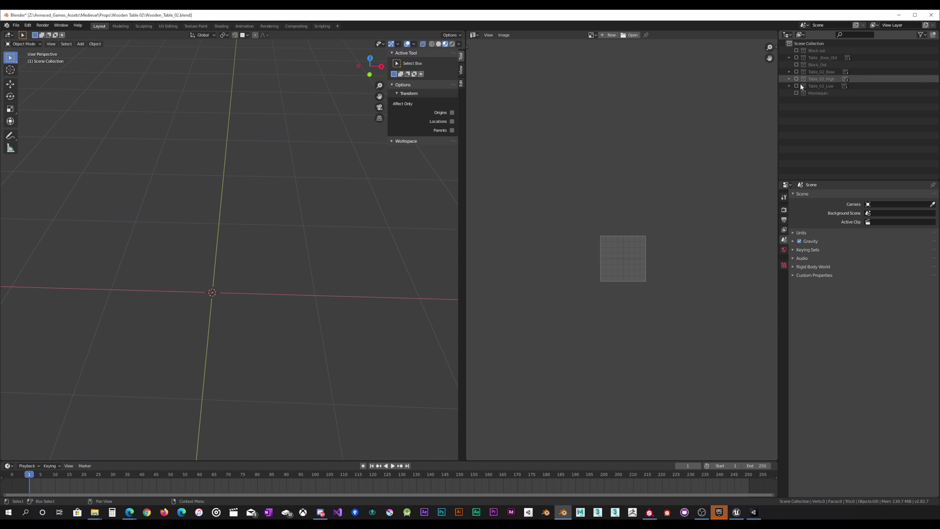
click(797, 85)
key(a)
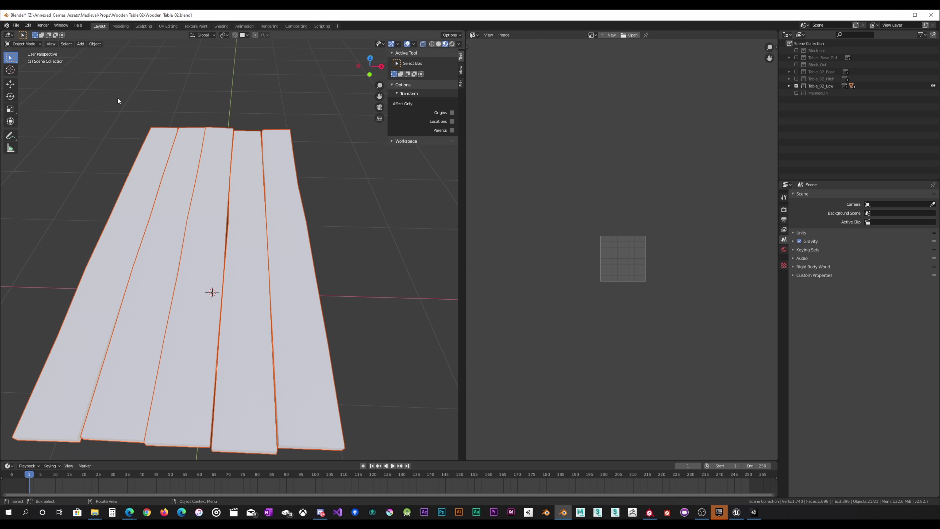
click(16, 25)
mouse_move(41, 128)
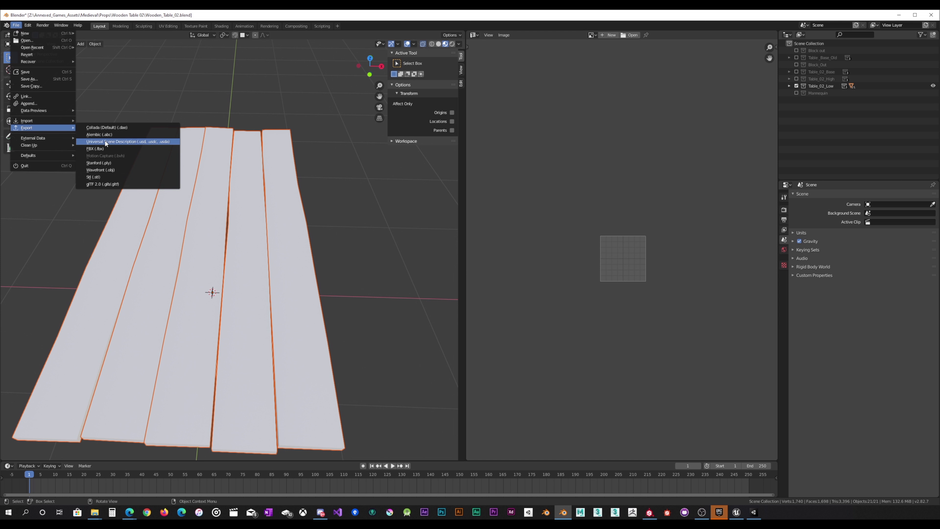
click(100, 148)
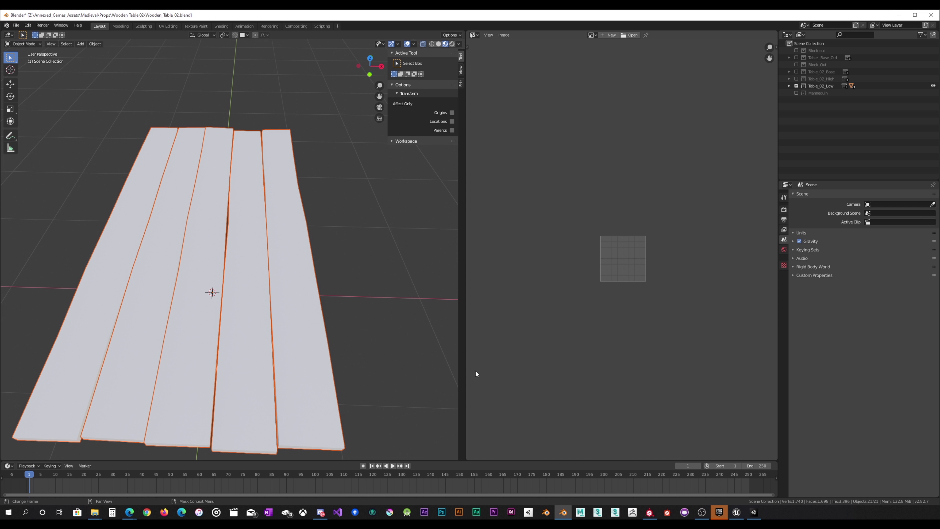
Switch to Substance Painter, reload Wooden_Table_02_Low.fbx as the project mesh with the existing settings, and check the plank gap
click(649, 512)
mouse_move(795, 198)
mouse_down()
mouse_move(479, 254)
mouse_move(452, 240)
mouse_up()
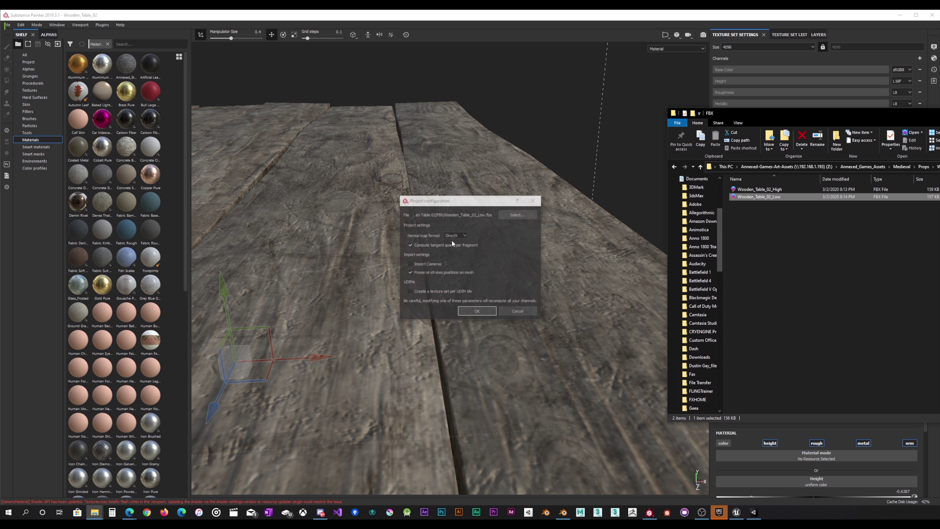
click(475, 313)
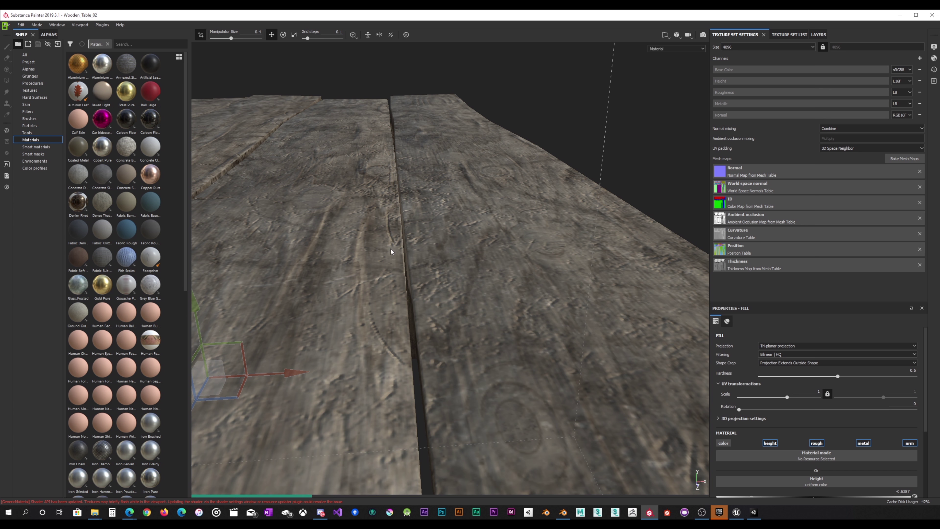
alt+drag(391, 248, 434, 207)
scroll(397, 220, down, 5)
scroll(429, 211, up, 5)
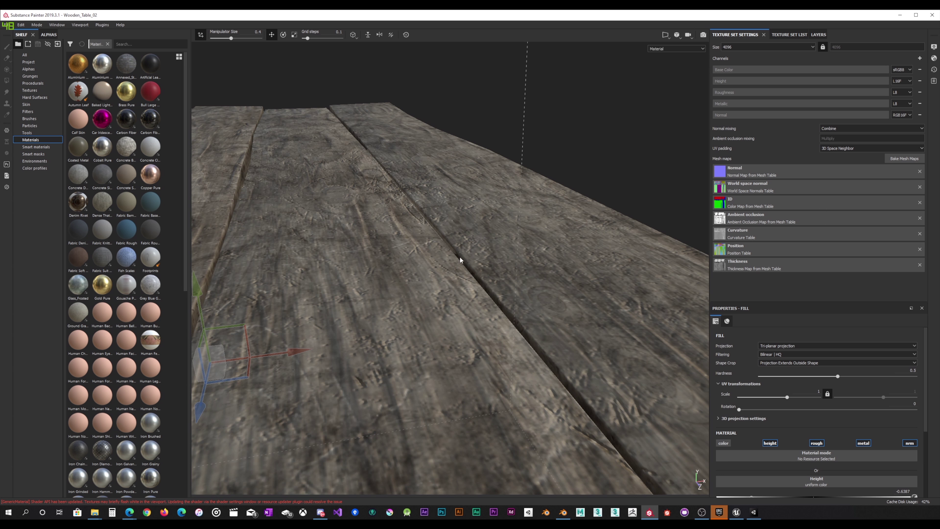
alt+drag(456, 259, 427, 268)
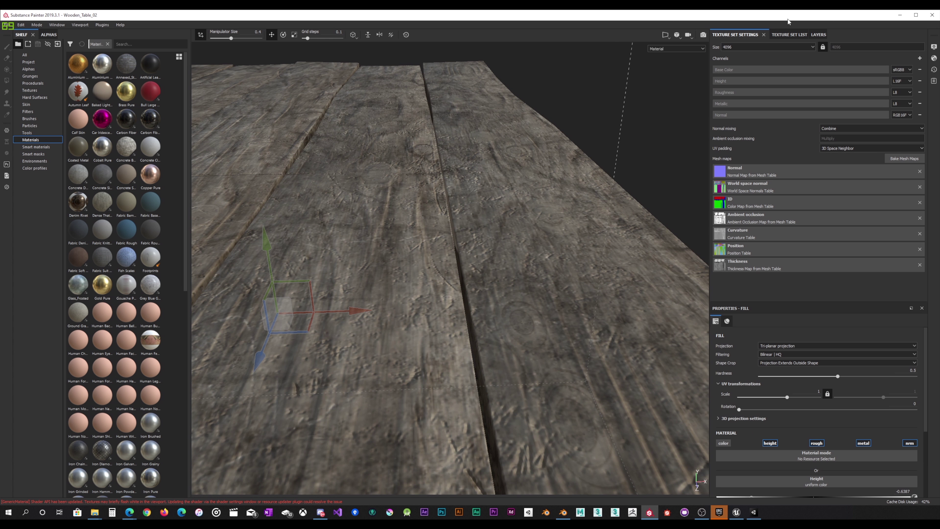
Review the baking settings and rebake all mesh maps of the Table texture set at 4096, matched by mesh name
click(790, 35)
click(818, 35)
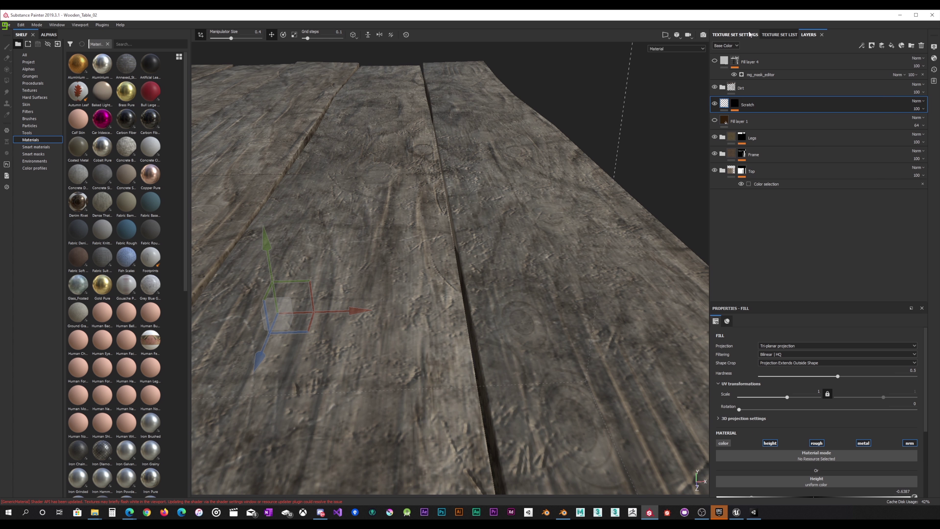
click(749, 34)
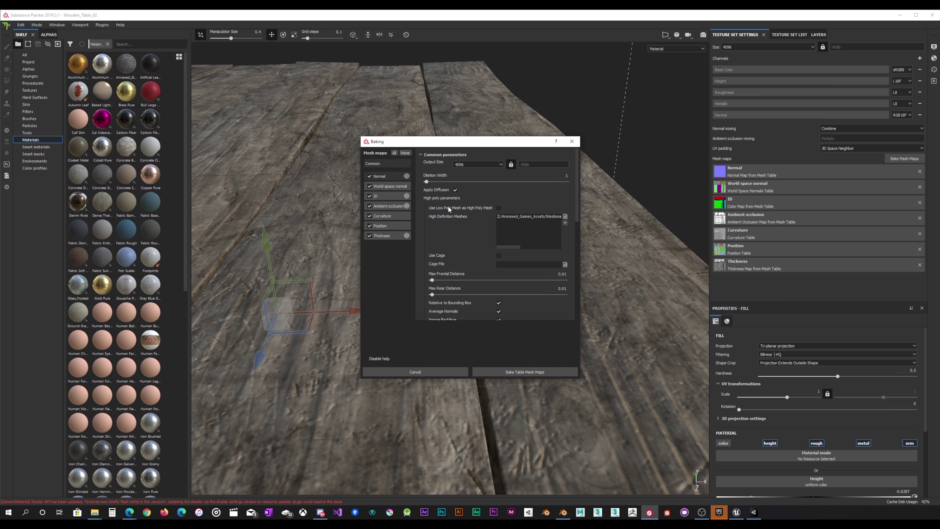
scroll(500, 273, down, 3)
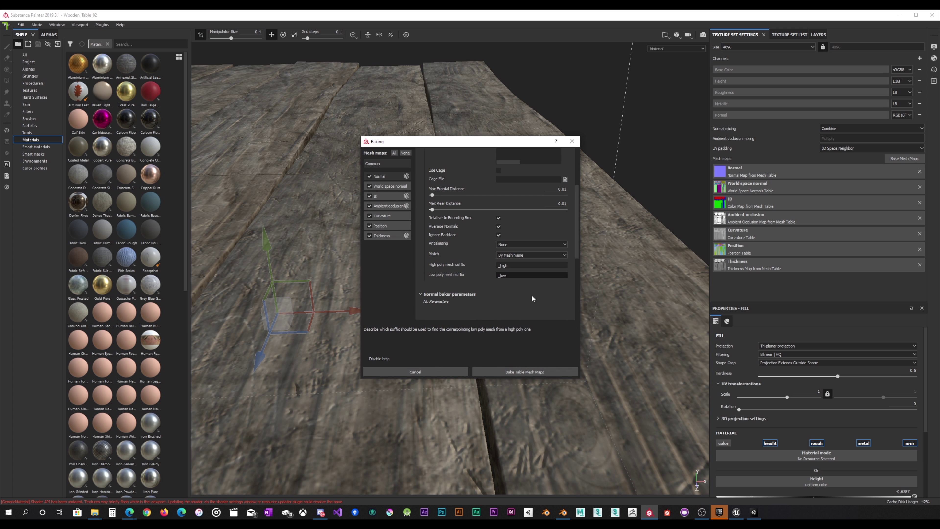
click(531, 372)
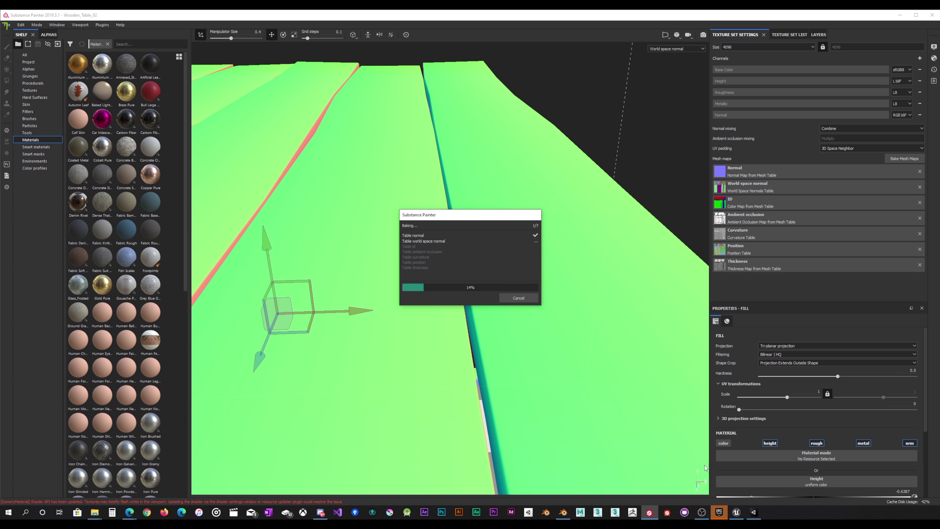
Switch to Unreal Editor and open the Wooden_Table folder inside ThirdPersonBP
click(736, 512)
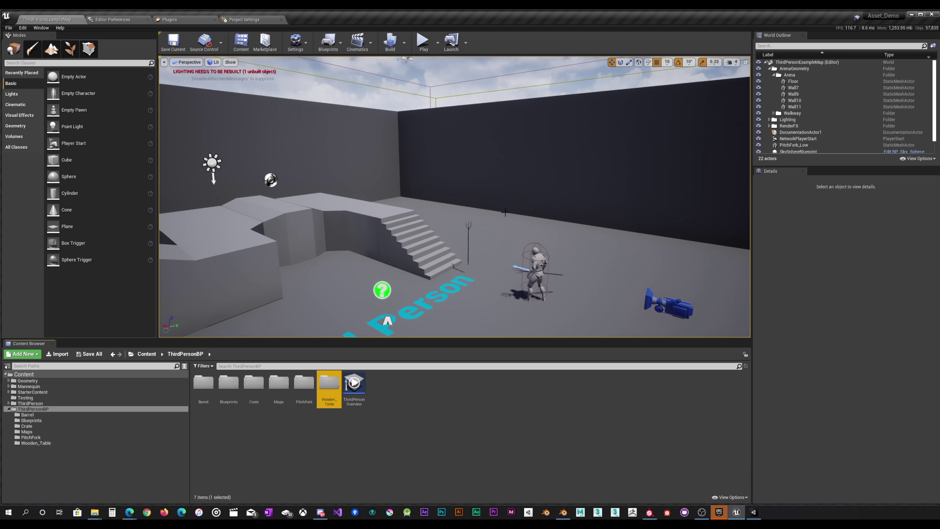
scroll(502, 217, up, 4)
scroll(499, 220, down, 5)
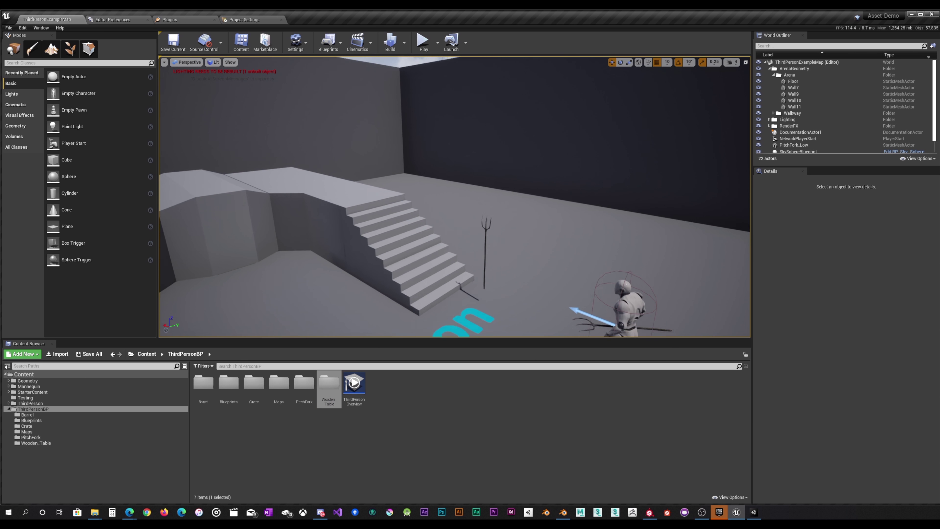
double_click(329, 387)
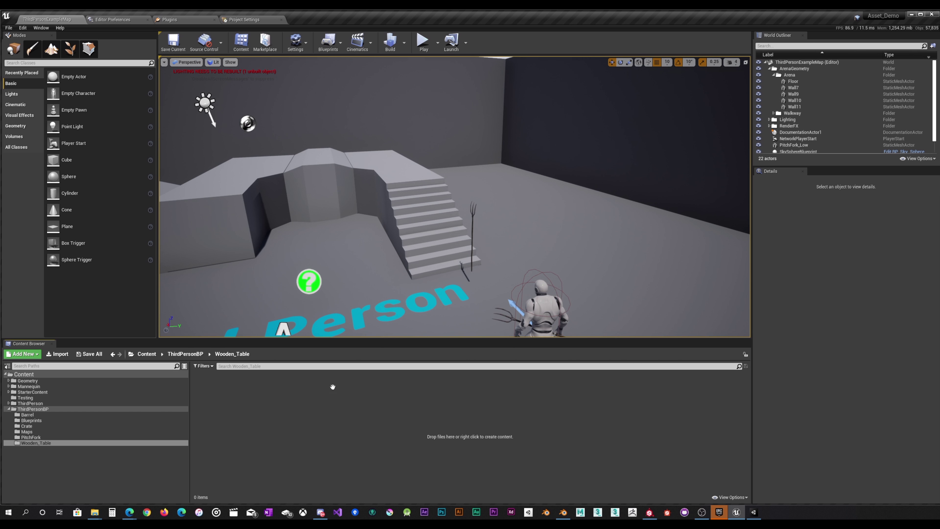
Create a subfolder named Wooden_Table inside the open Wooden_Table folder
right_click(396, 403)
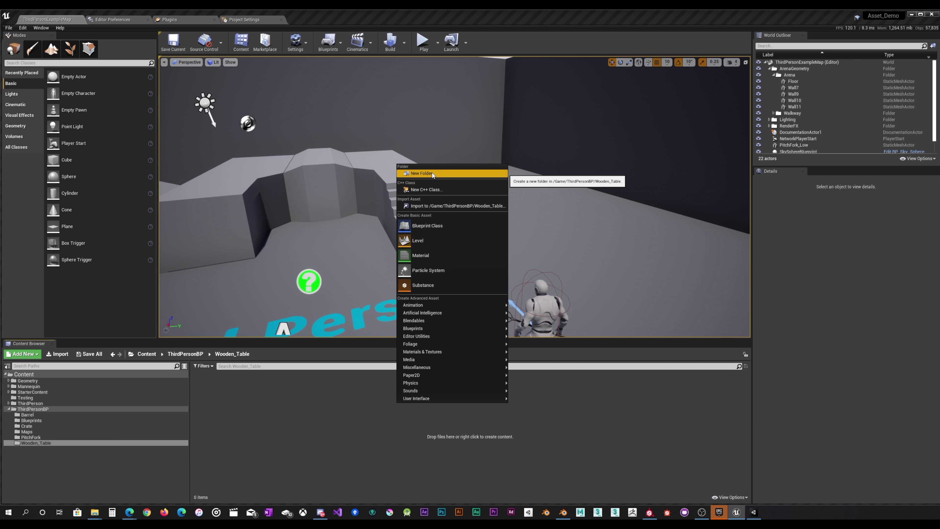
click(422, 173)
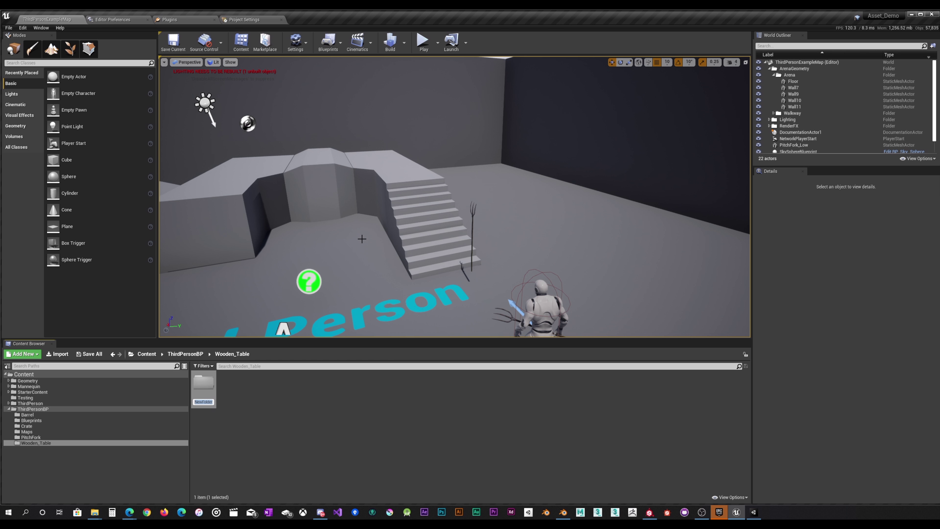
text(Wooden)
text(_Table)
key(Return)
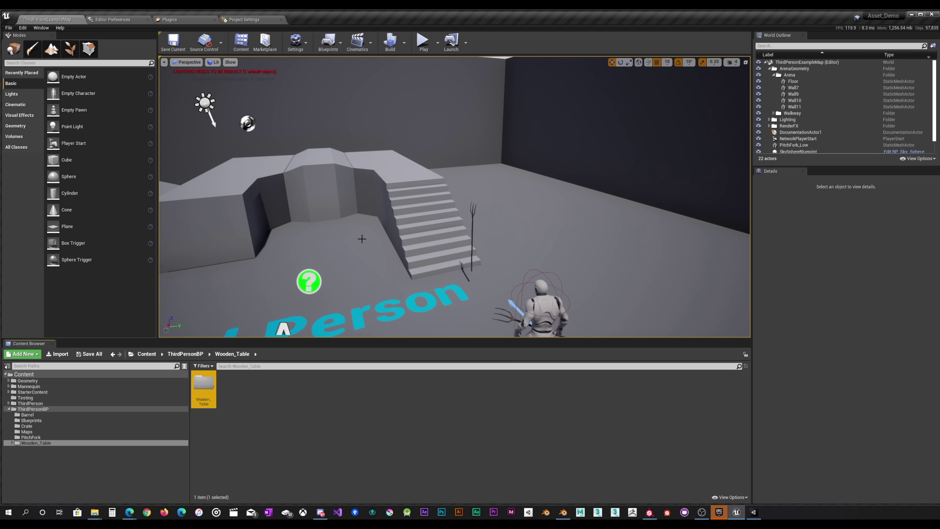
Delete the nested Wooden_Table subfolder
right_click(206, 389)
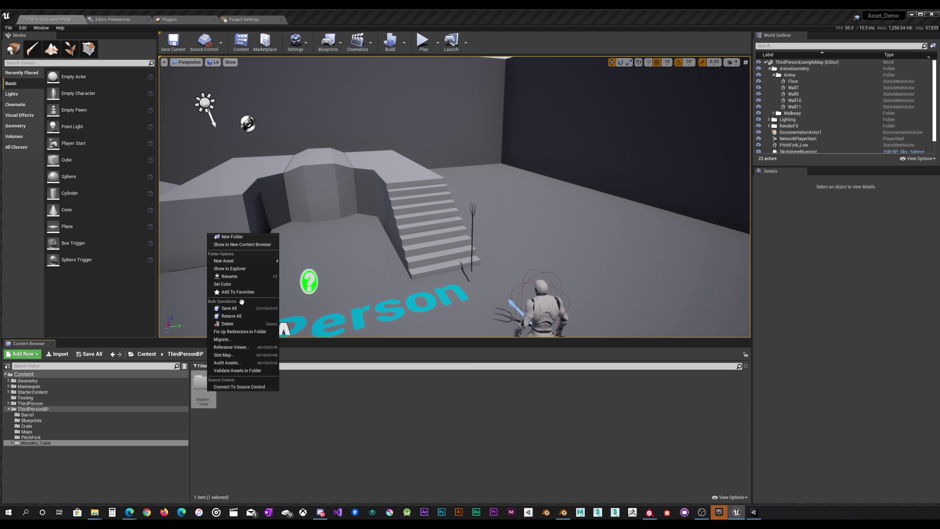
click(232, 324)
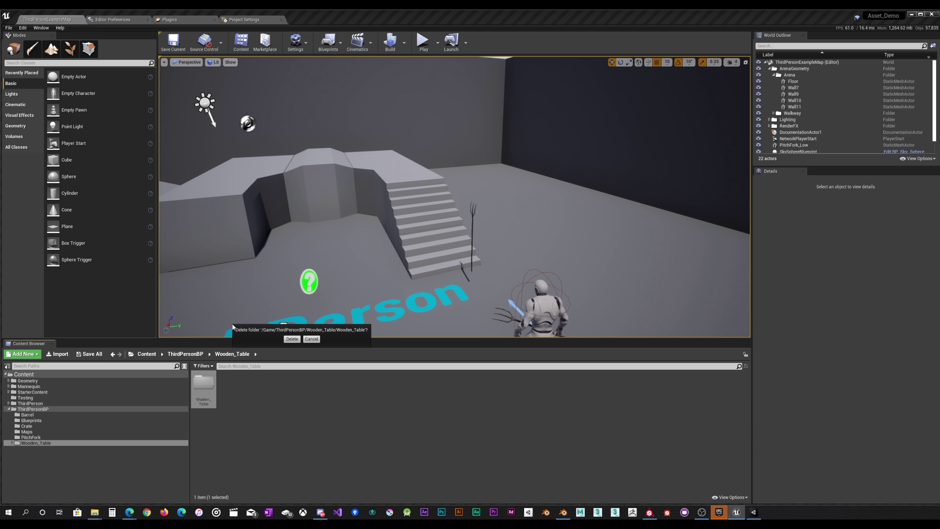
click(291, 340)
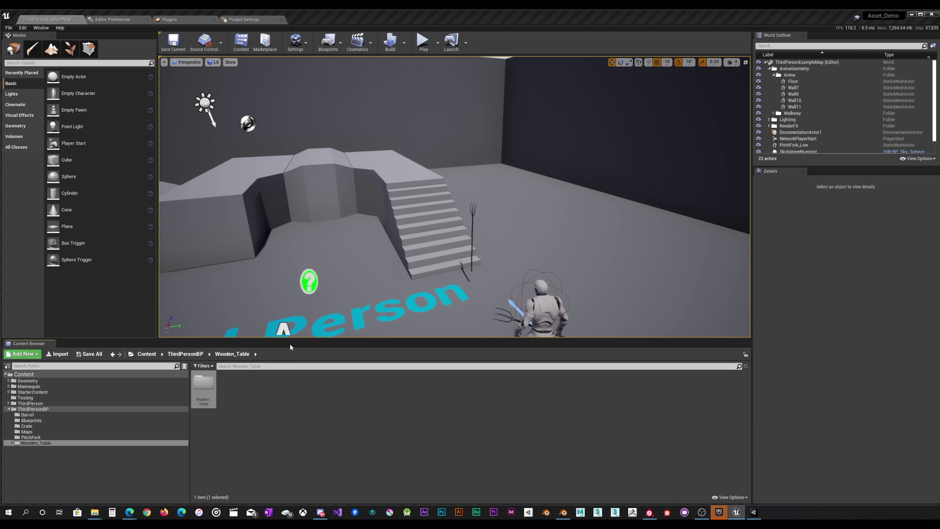
Create a new material named Wooden_Table in the Wooden_Table folder
right_click(250, 416)
click(290, 270)
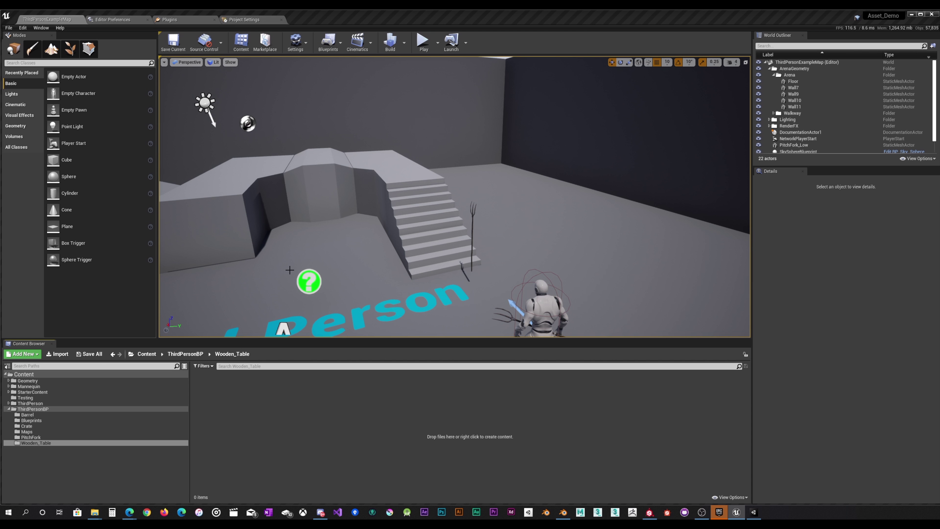
text(Wo)
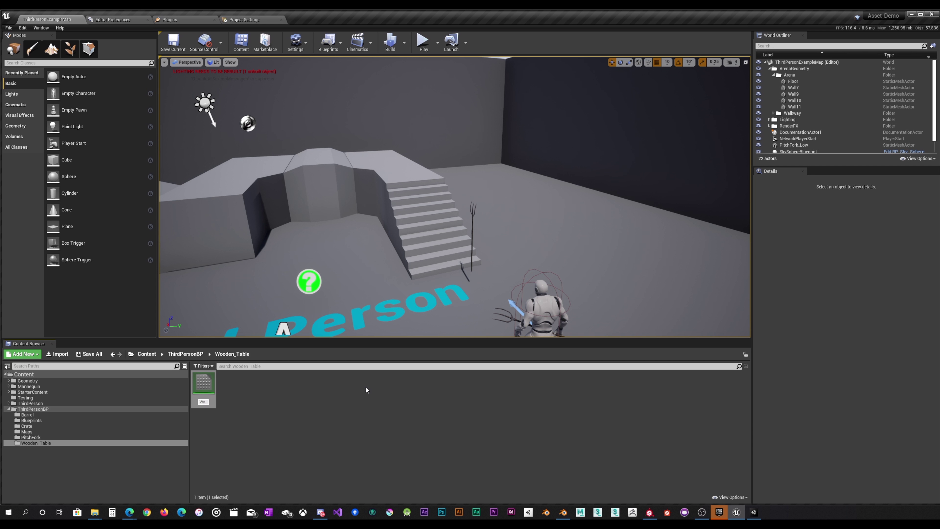
text(oden_Table)
key(Return)
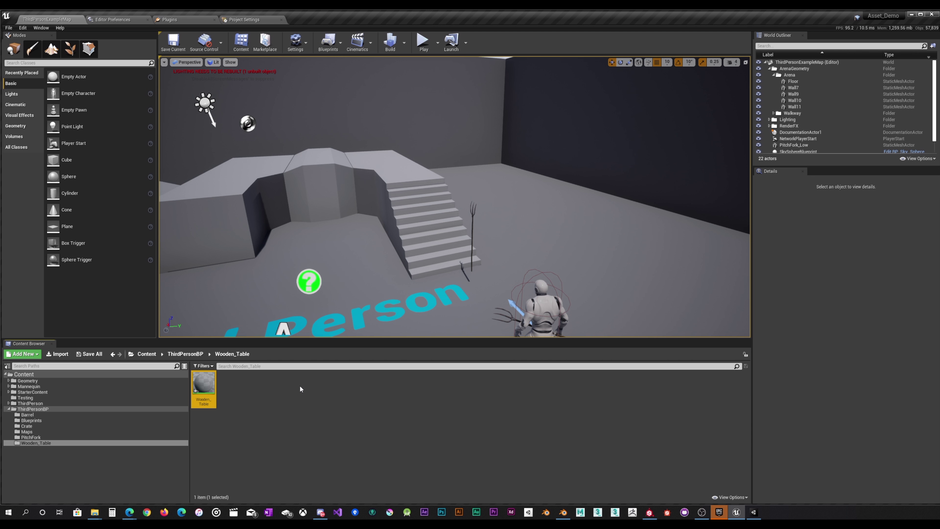
Switch to Substance Painter, dismiss the finished bake, and inspect the plank gaps and the whole tabletop
click(650, 512)
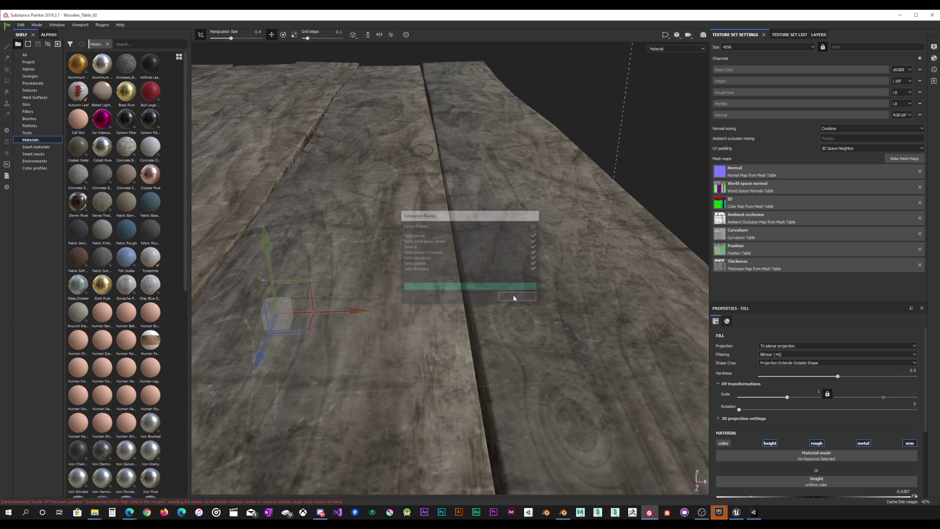
click(518, 298)
mouse_move(496, 277)
alt+mouse_down()
mouse_move(499, 254)
mouse_move(489, 269)
alt+mouse_up()
alt+drag(473, 160, 437, 173)
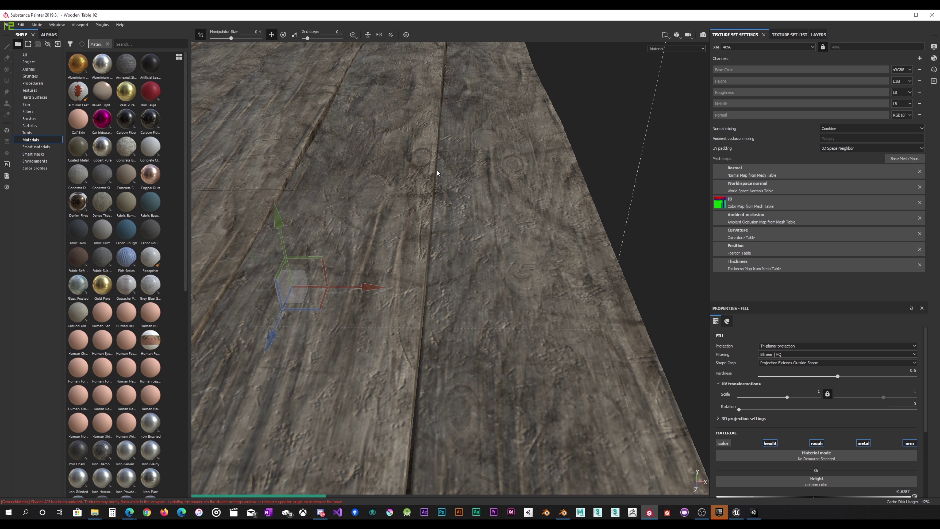
mouse_move(405, 213)
alt+mouse_down()
mouse_move(429, 180)
mouse_move(401, 212)
alt+mouse_up()
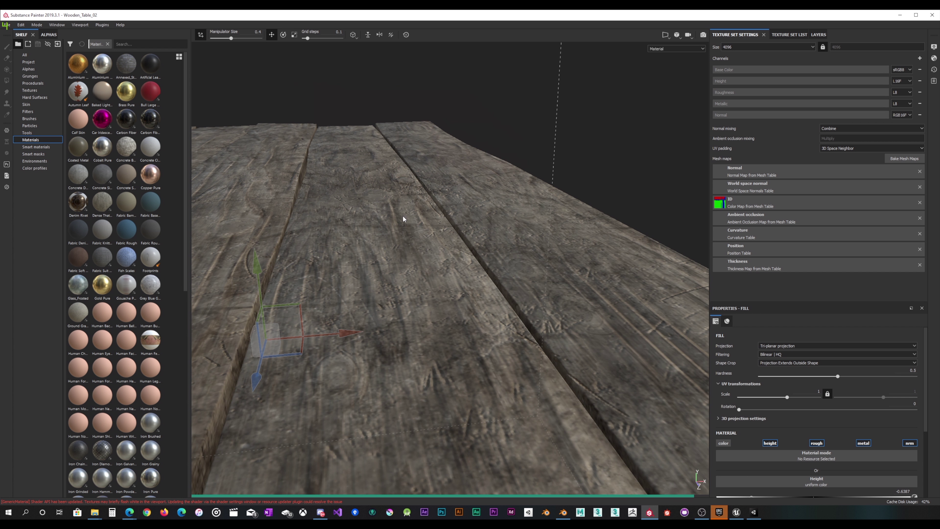
scroll(385, 239, down, 5)
alt+drag(382, 247, 428, 203)
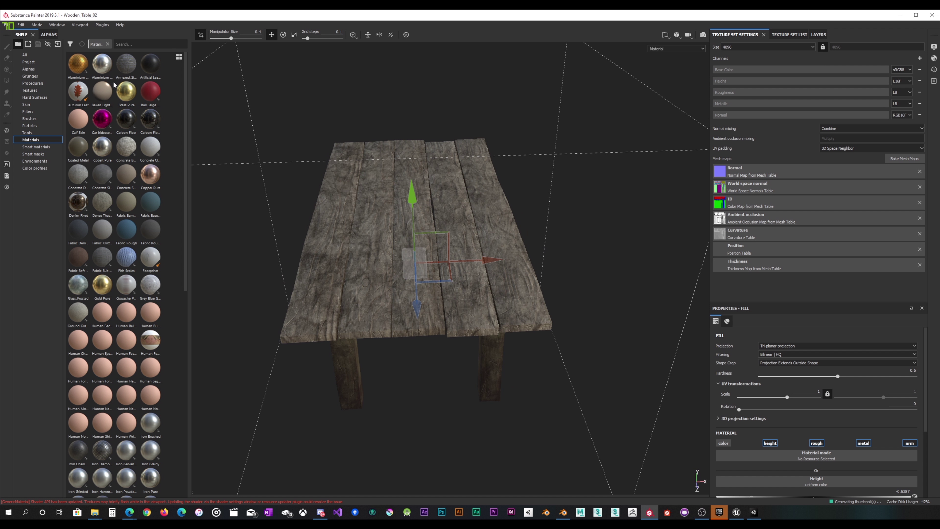
Export the Table textures to the Textures/UE4 folder as 8-bit PNG at 4096x4096 with the Unreal Engine 4 (Packed) configuration
click(6, 26)
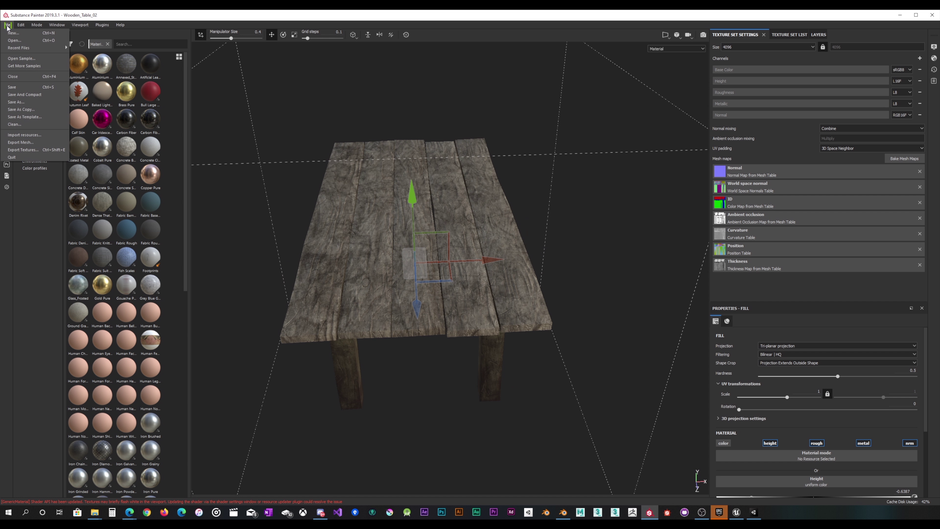
click(38, 154)
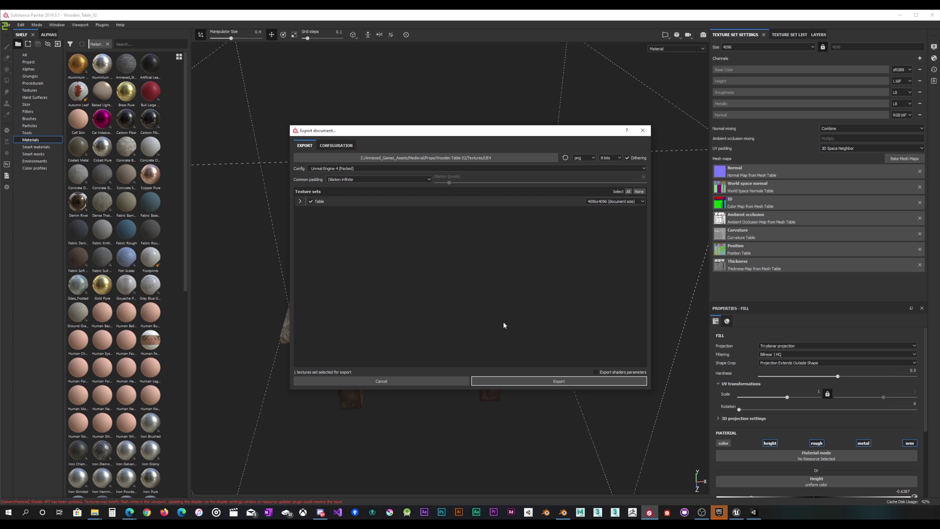
click(511, 381)
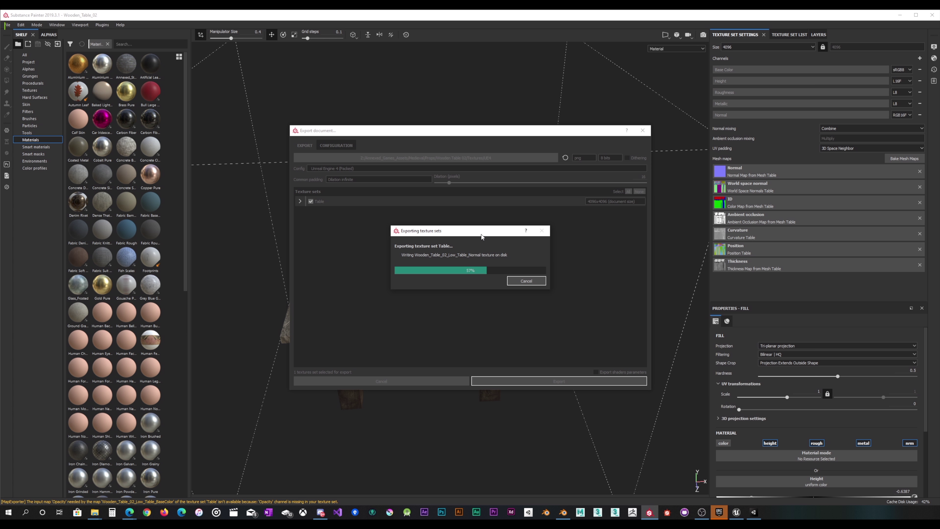
click(485, 267)
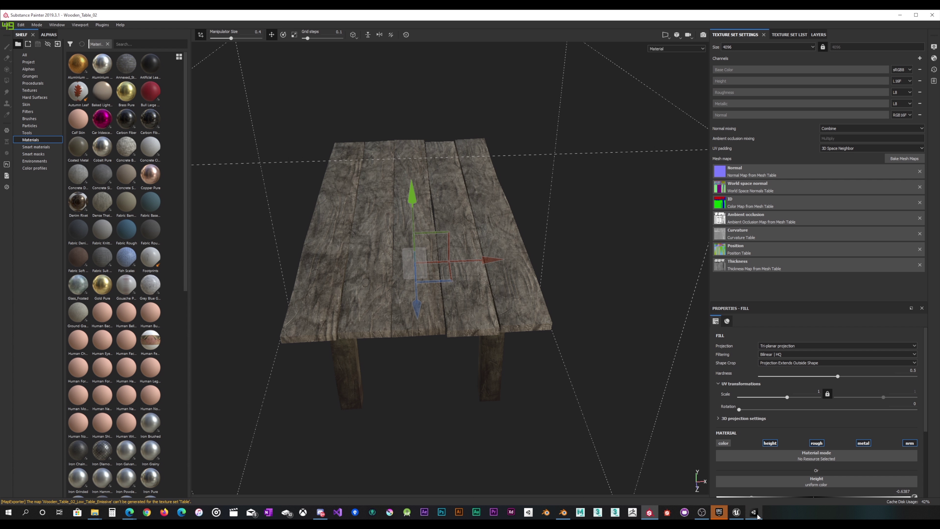
Switch to Unreal Editor and import all three exported table textures from the Textures/UE4 folder into the Wooden_Table folder
mouse_move(722, 511)
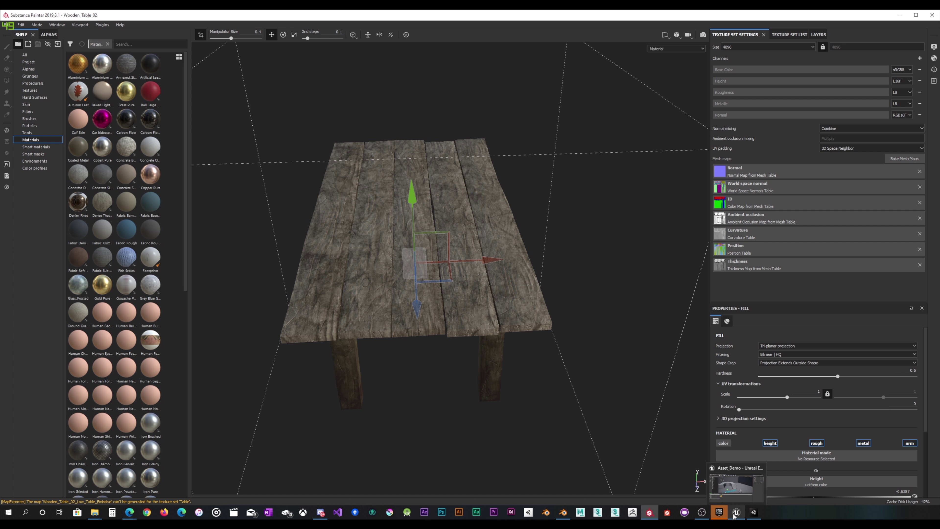
click(731, 496)
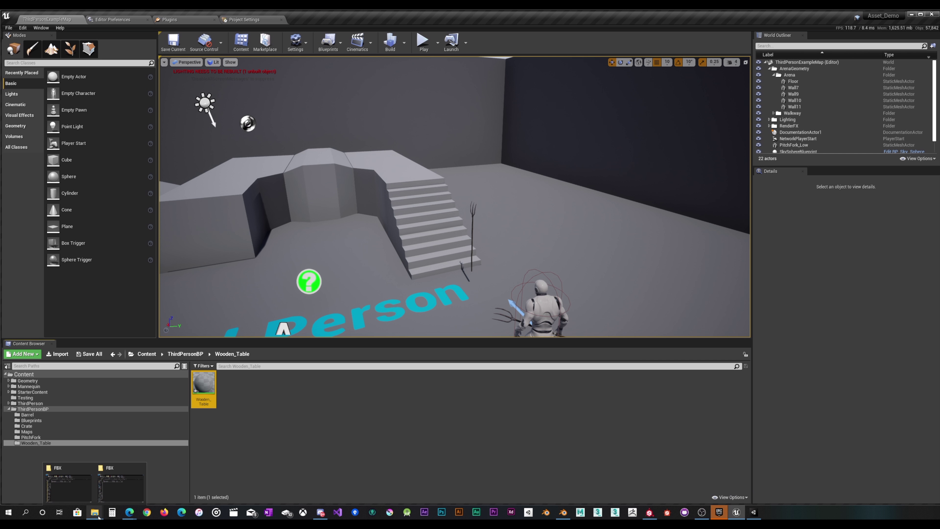
mouse_move(84, 486)
click(180, 466)
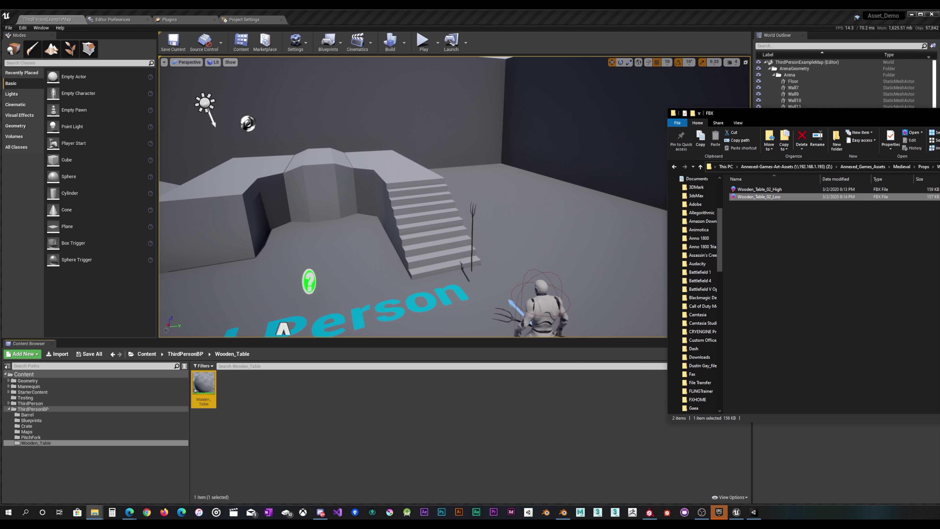
key(BackSpace)
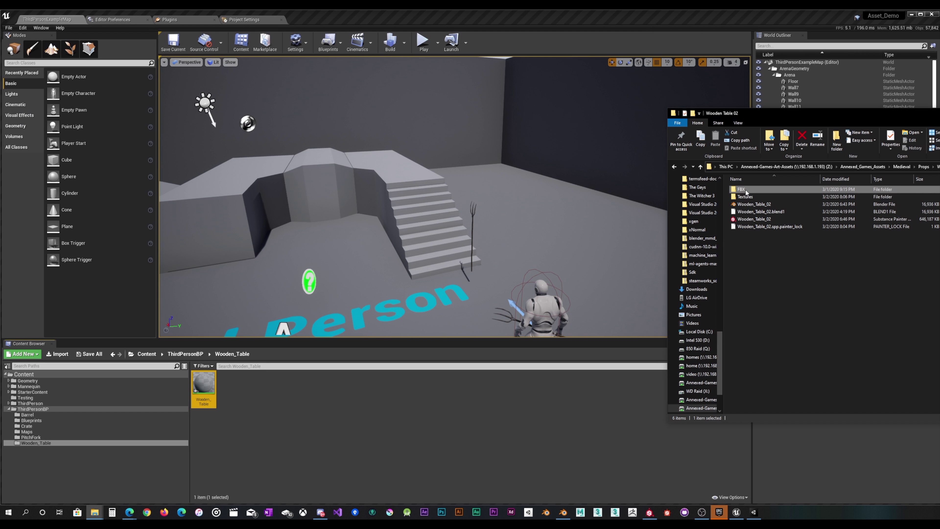
double_click(745, 198)
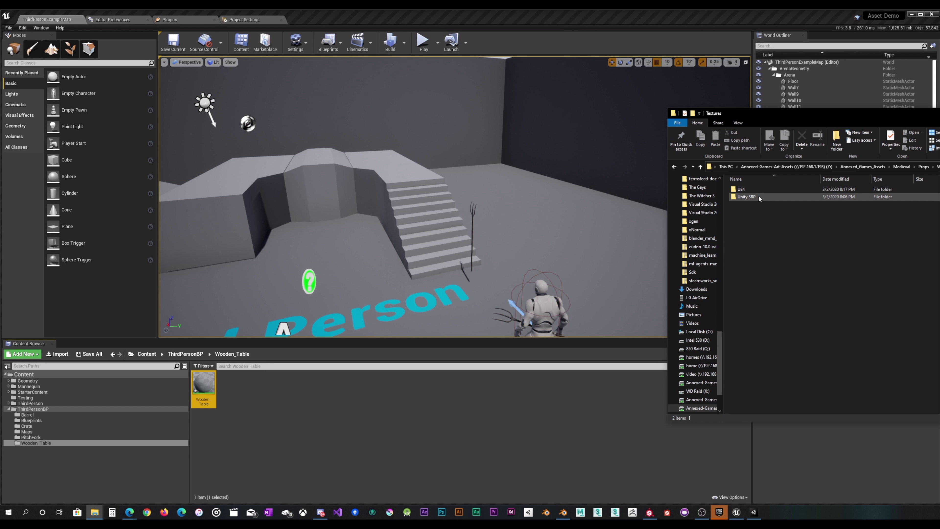
double_click(755, 188)
drag(769, 232, 774, 191)
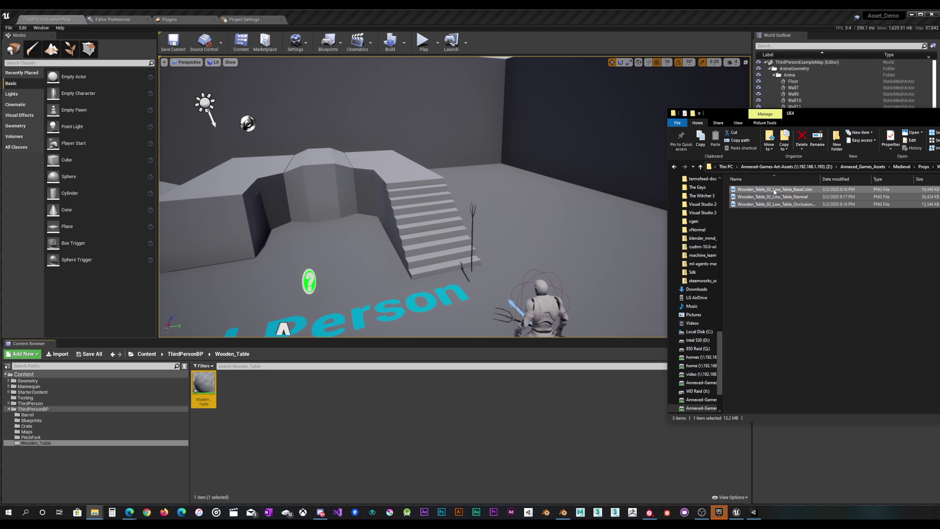
drag(596, 327, 348, 413)
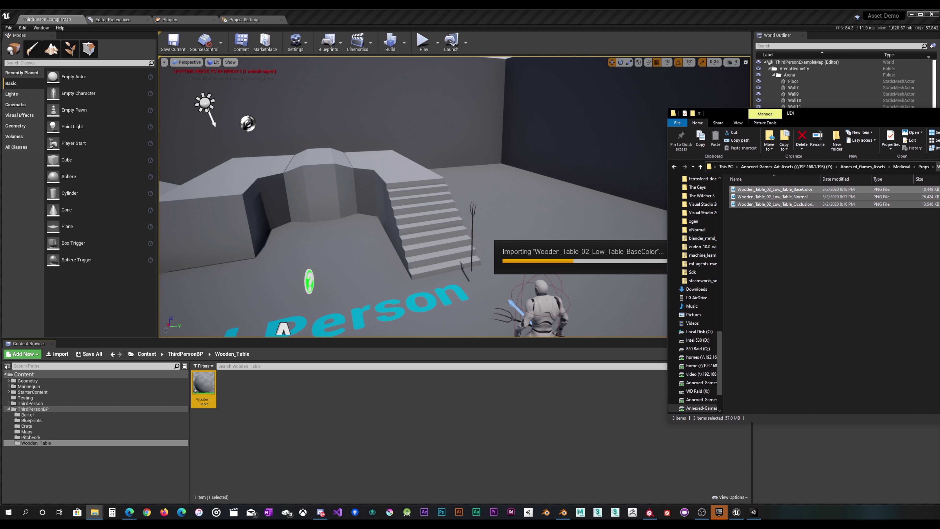
Import Wooden_Table_02_Low.fbx from the FBX folder into Wooden_Table as a static mesh with the existing import options
click(936, 166)
double_click(751, 189)
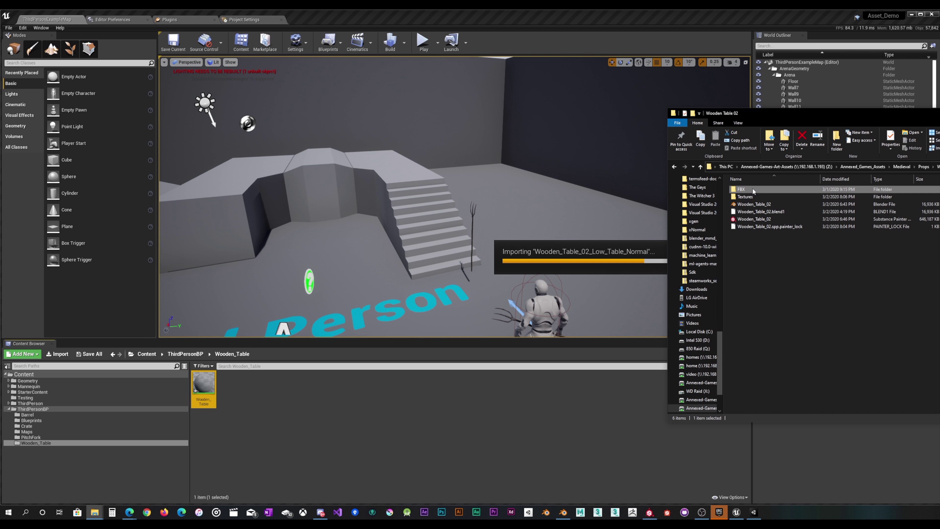
click(761, 197)
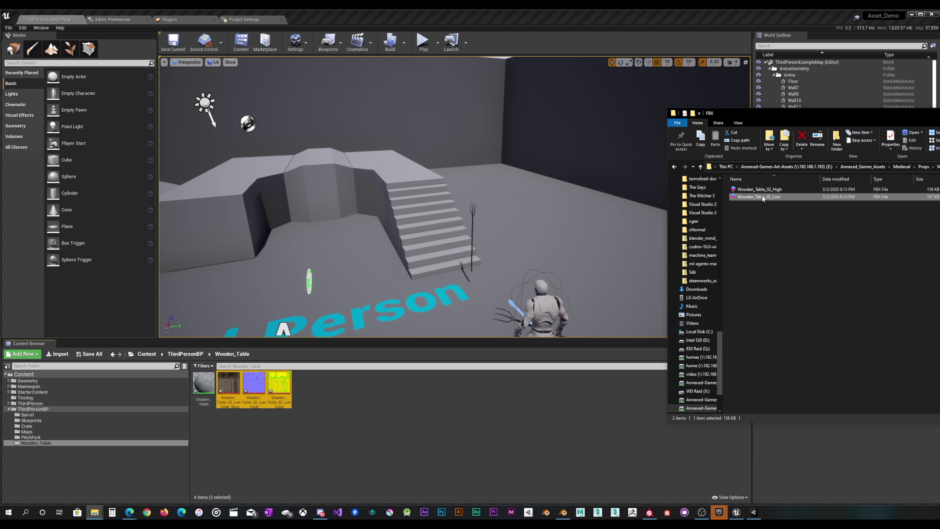
drag(296, 429, 360, 407)
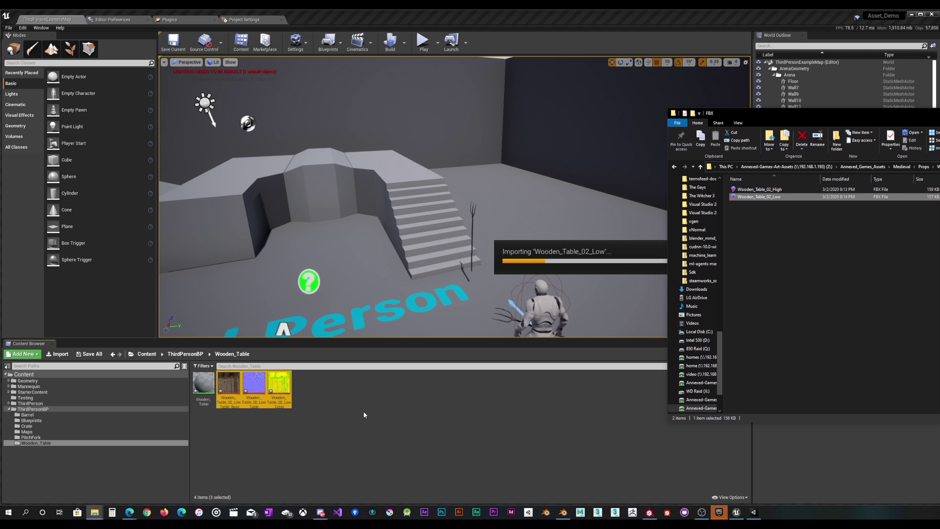
click(489, 410)
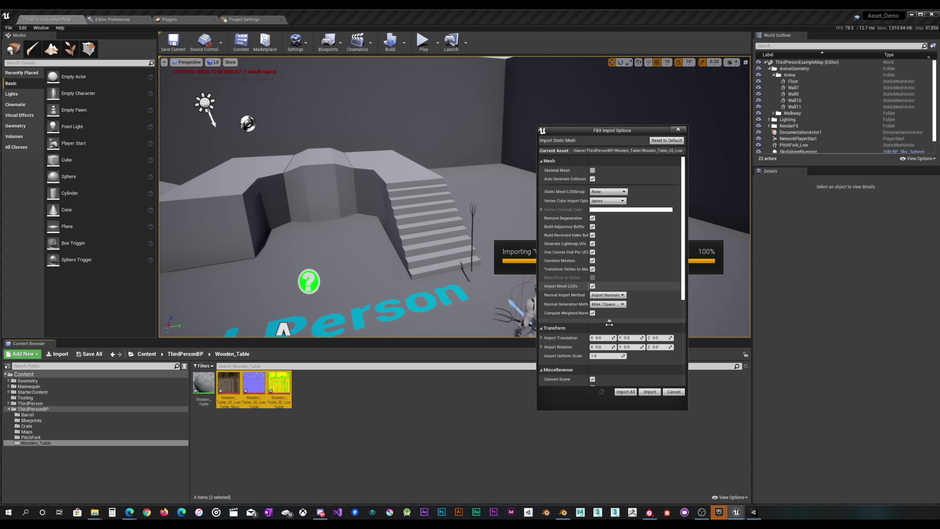
click(626, 392)
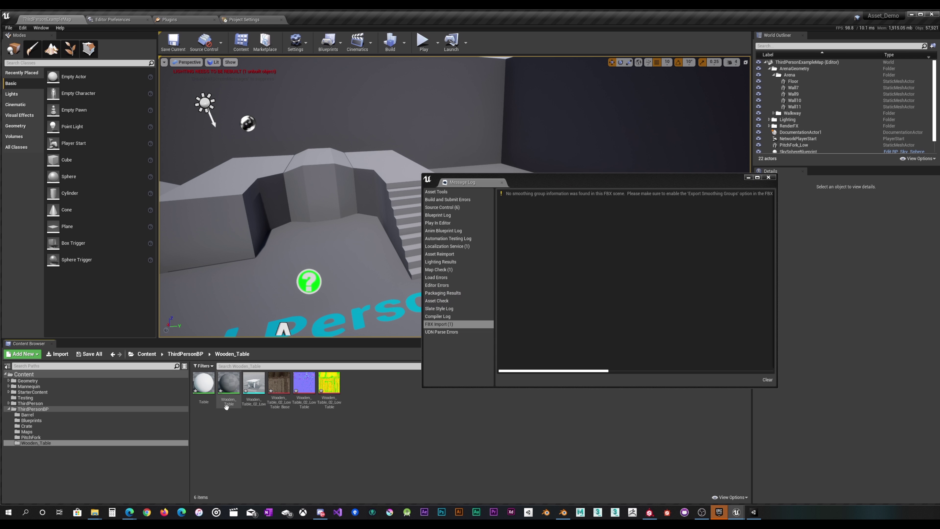
Open the imported Table material to view its node graph, and return to the main editor window
click(203, 384)
right_click(208, 392)
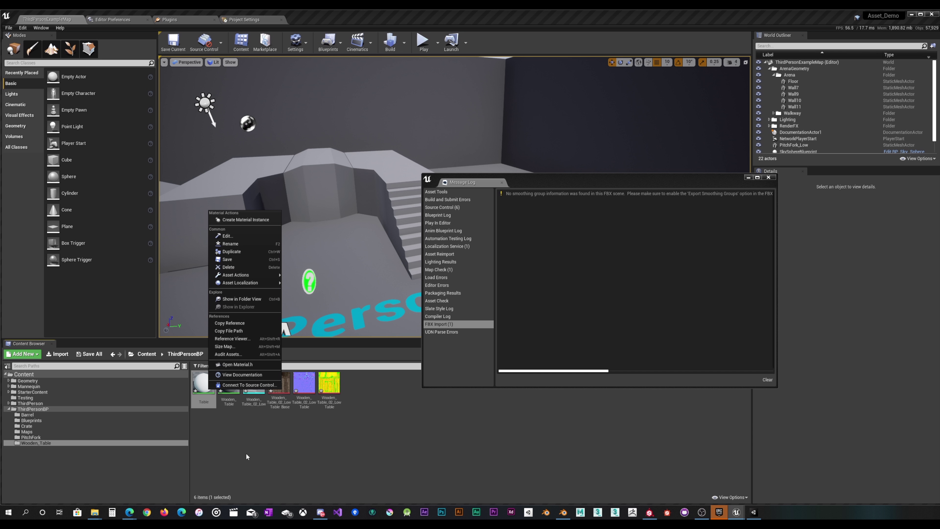
click(246, 453)
double_click(204, 378)
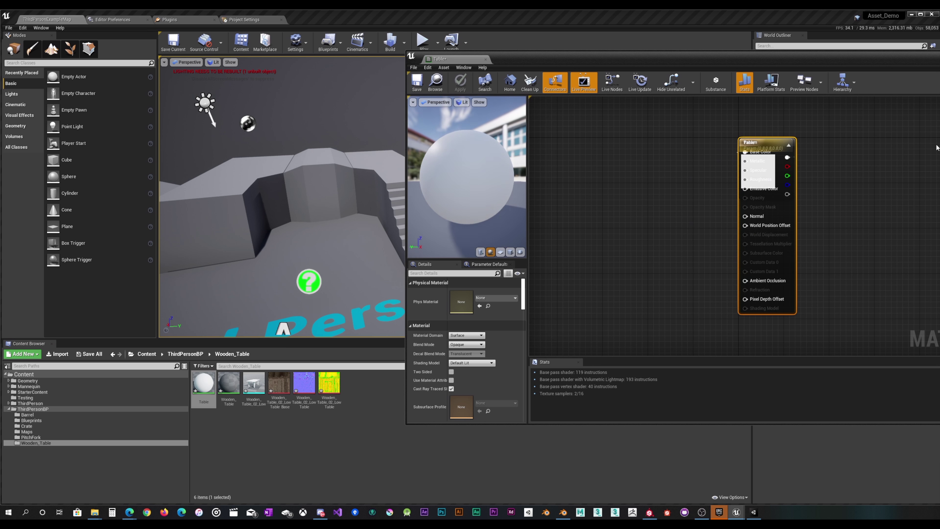
key(alt+Tab)
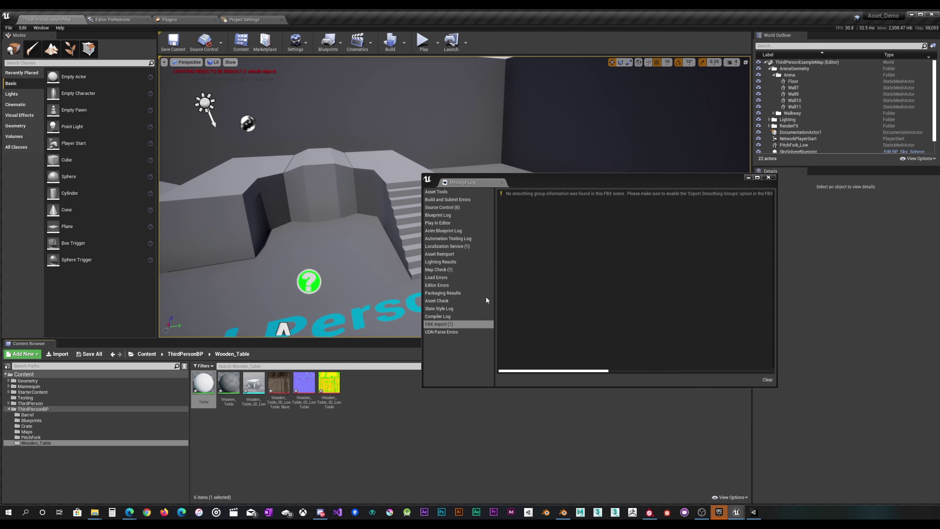
Dismiss the message log and force delete the imported Table material from the Wooden_Table folder
click(769, 177)
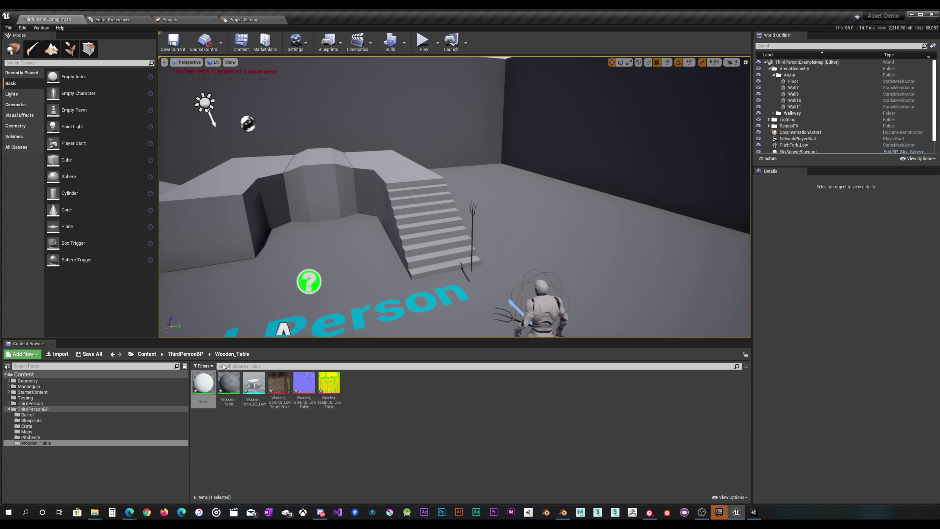
right_click(210, 385)
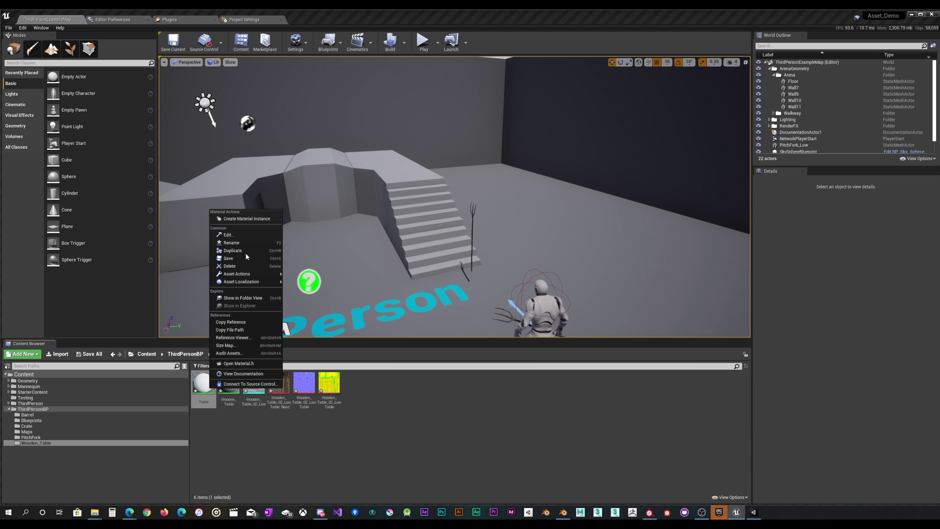
click(244, 266)
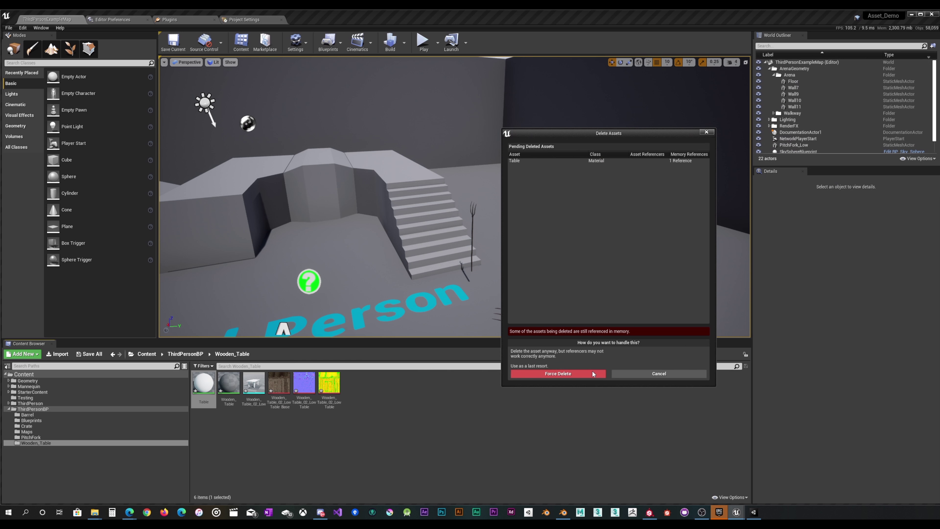
click(593, 374)
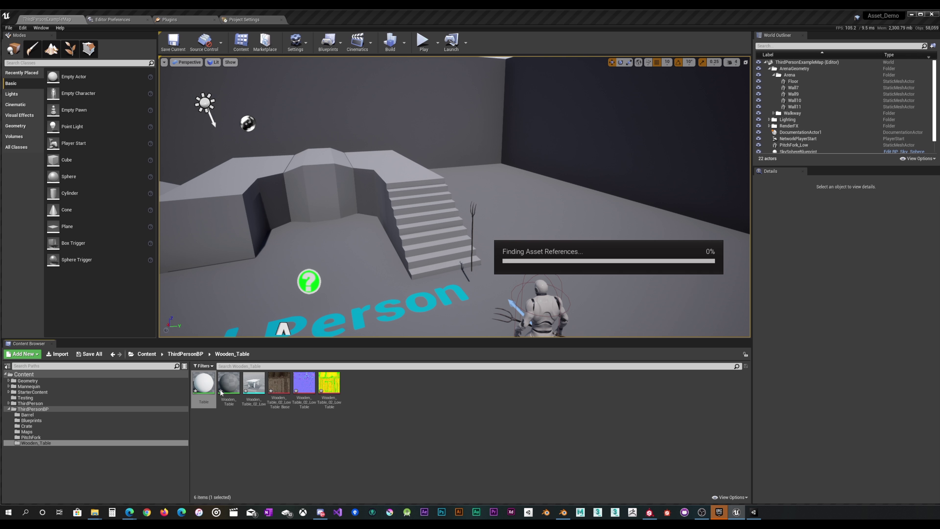
Open the Wooden_Table material, add all three table textures to its graph, and arrange the texture samples in a column beside the material node
click(204, 387)
double_click(204, 385)
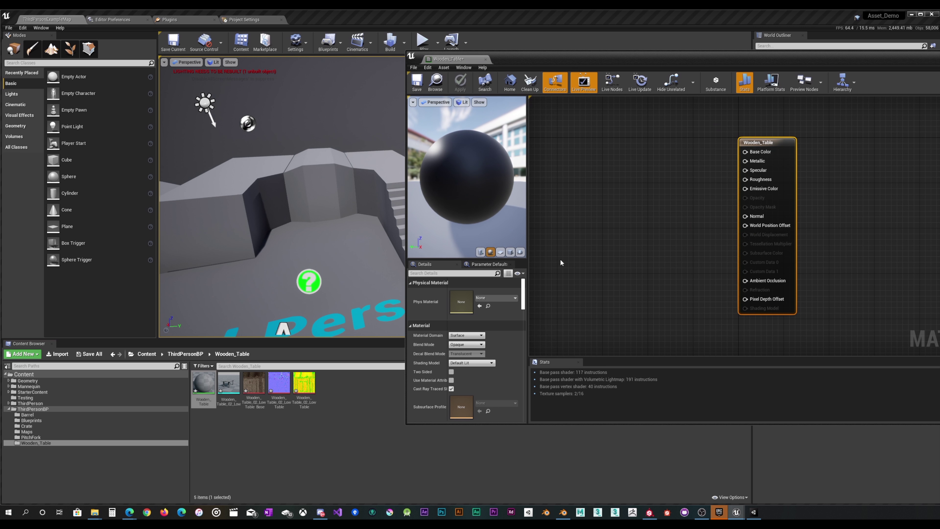
click(254, 385)
shift+click(300, 388)
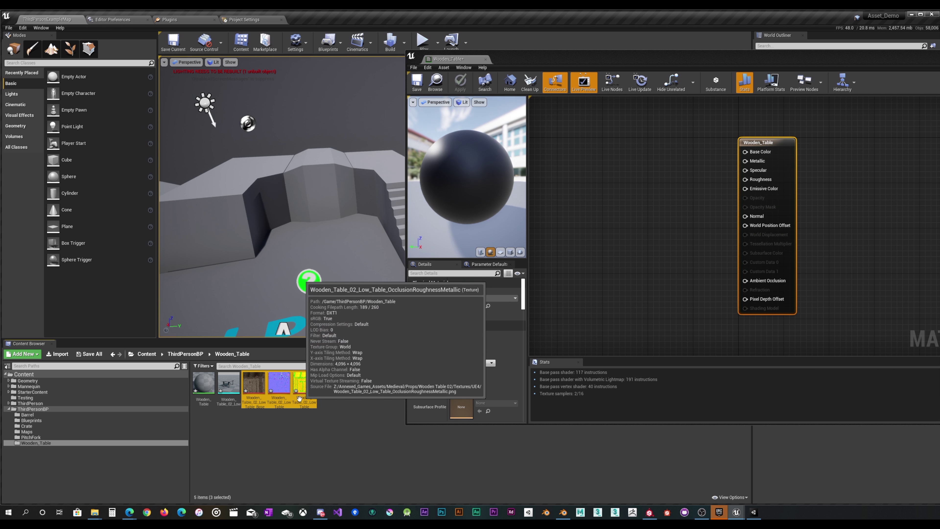
drag(300, 388, 622, 114)
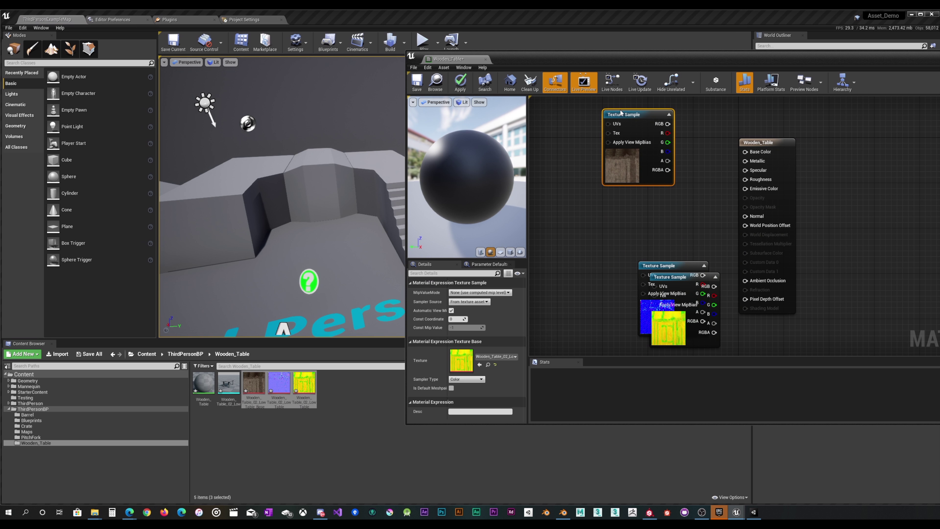
drag(666, 261, 634, 194)
drag(698, 275, 653, 271)
click(703, 223)
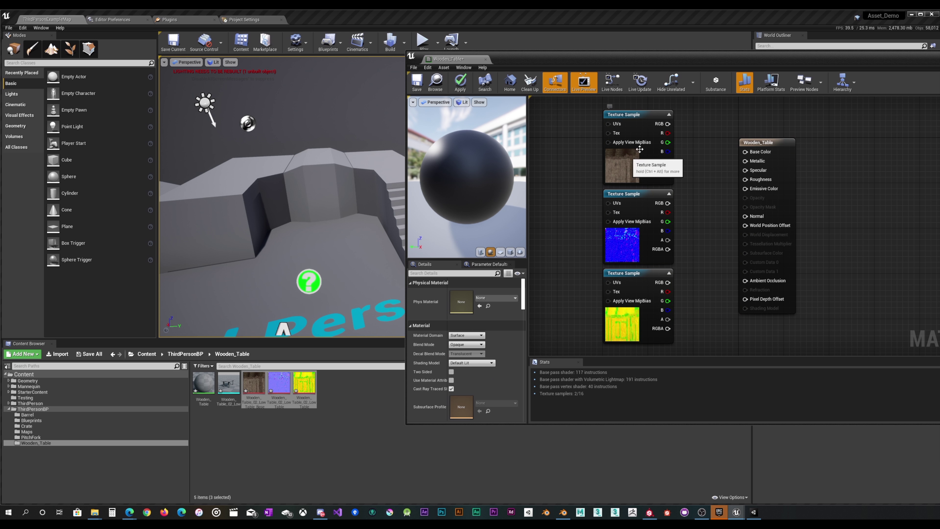
Connect the color texture to Base Color, normal texture to Normal, and packed texture's R, G, B to Ambient Occlusion, Roughness, Metallic; apply the material
drag(668, 124, 753, 155)
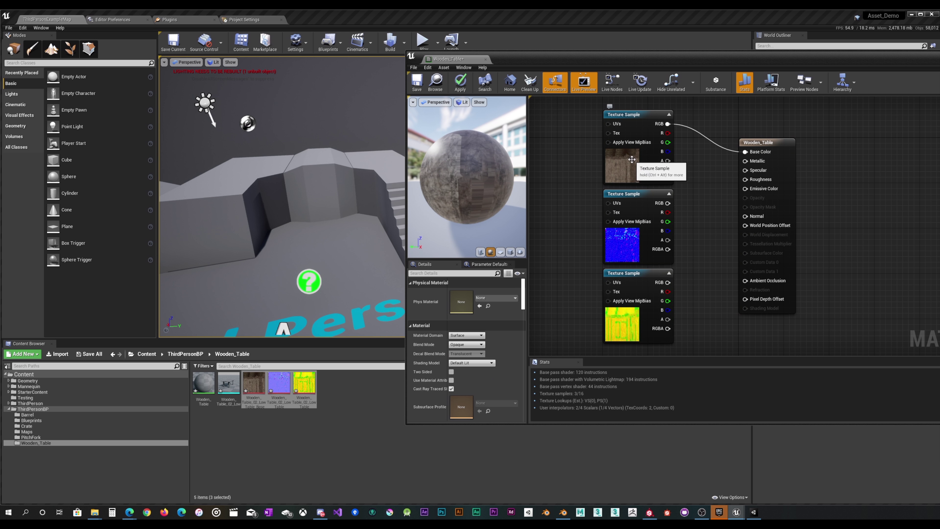
drag(667, 203, 745, 216)
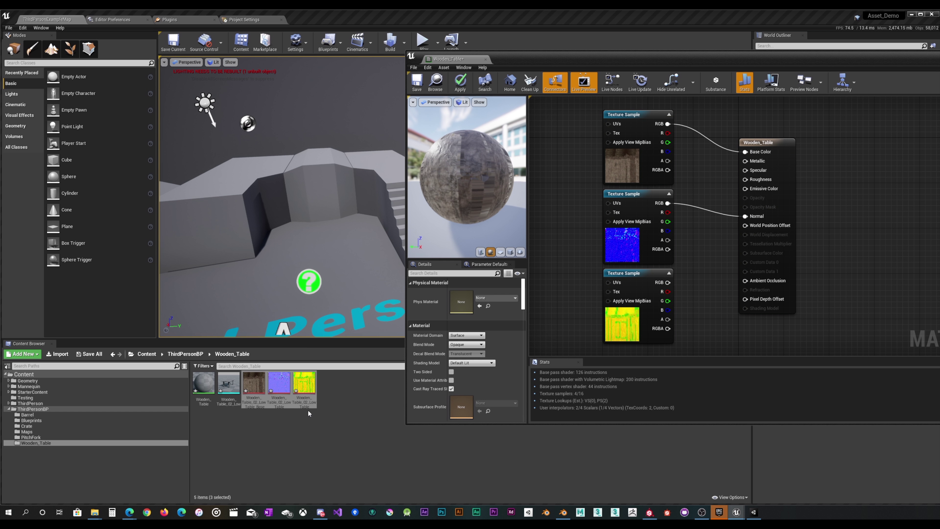
mouse_move(310, 396)
drag(672, 294, 745, 281)
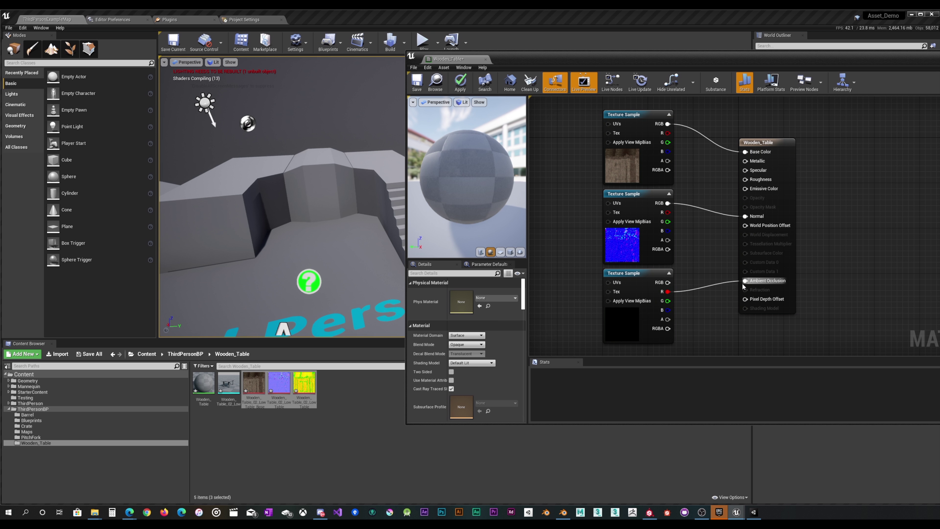
drag(665, 301, 745, 179)
drag(668, 310, 745, 160)
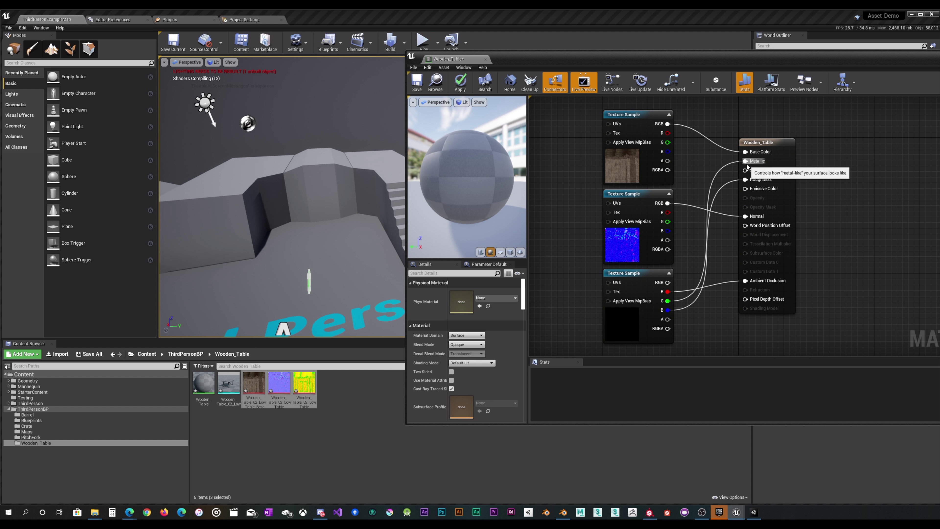
click(453, 88)
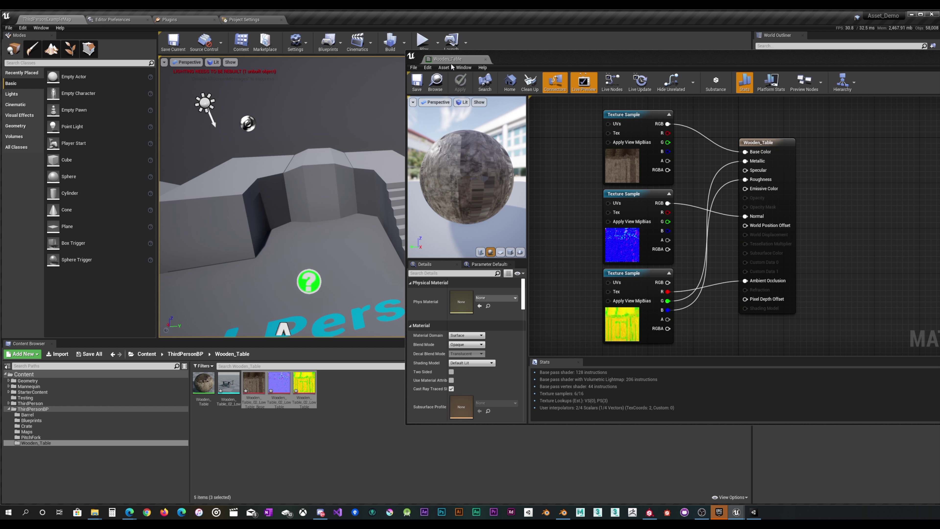
Dock the material editor in the main window and assign the Wooden_Table material to the Wooden_Table_02_Low mesh's material slot
drag(441, 59, 322, 24)
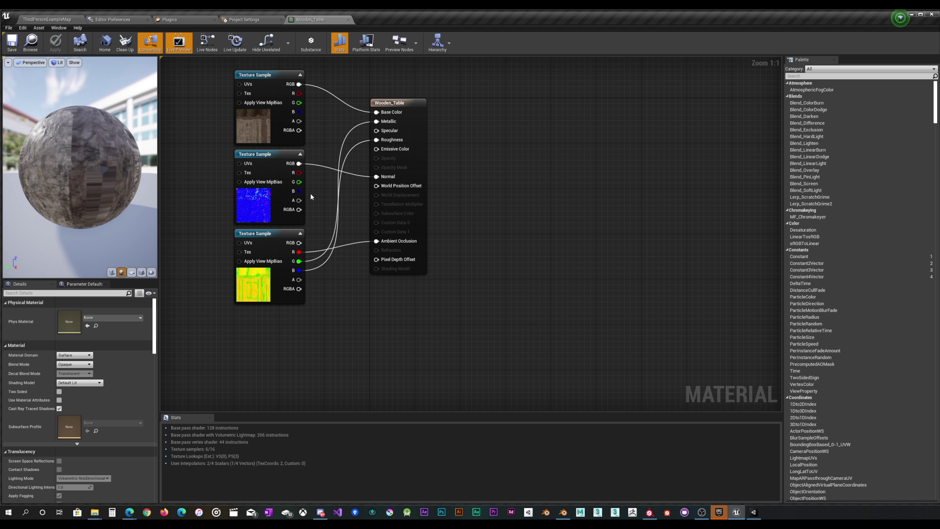
click(52, 20)
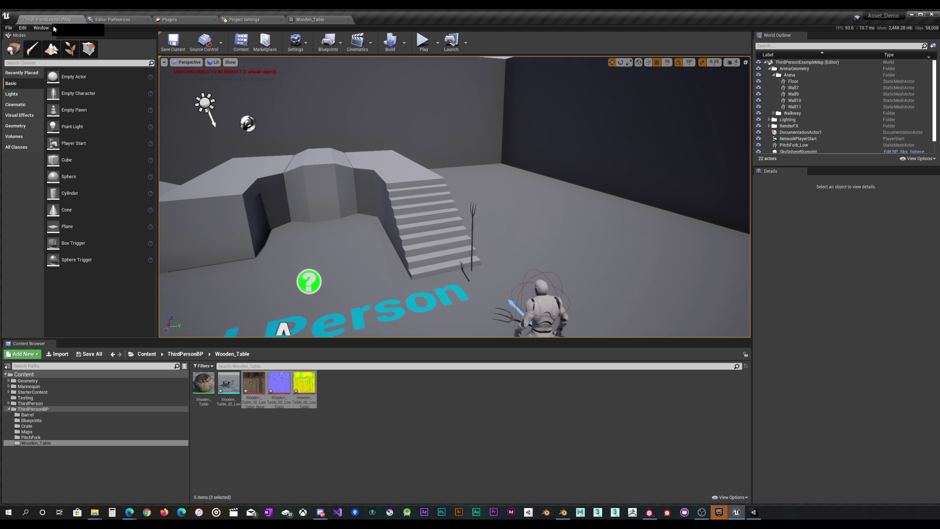
double_click(232, 390)
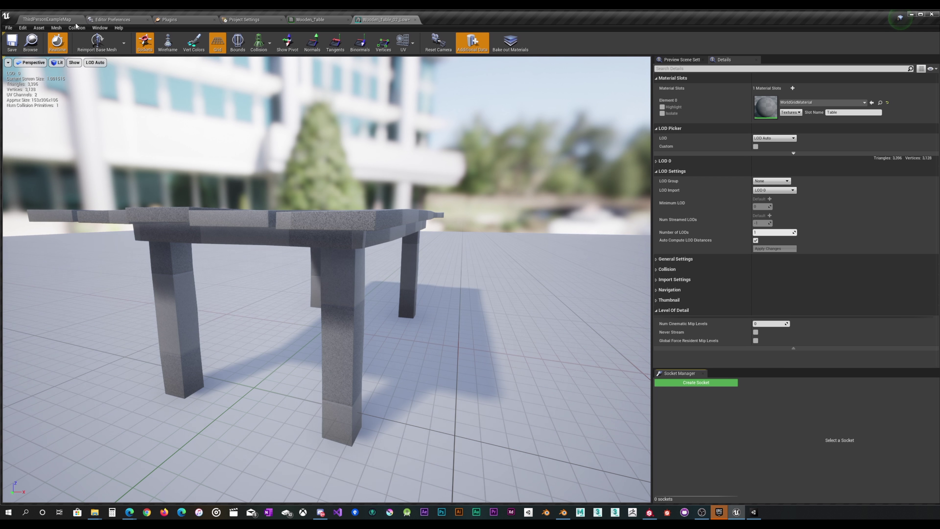
click(74, 20)
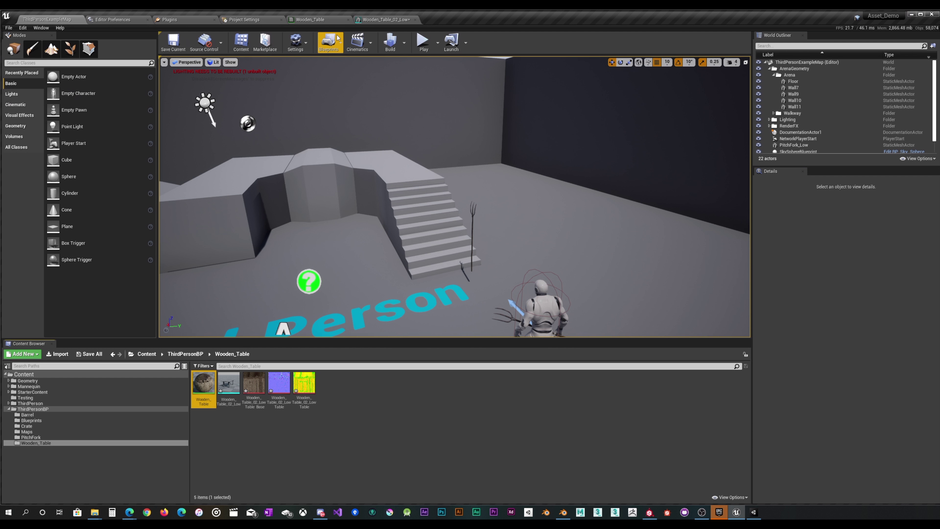
click(387, 19)
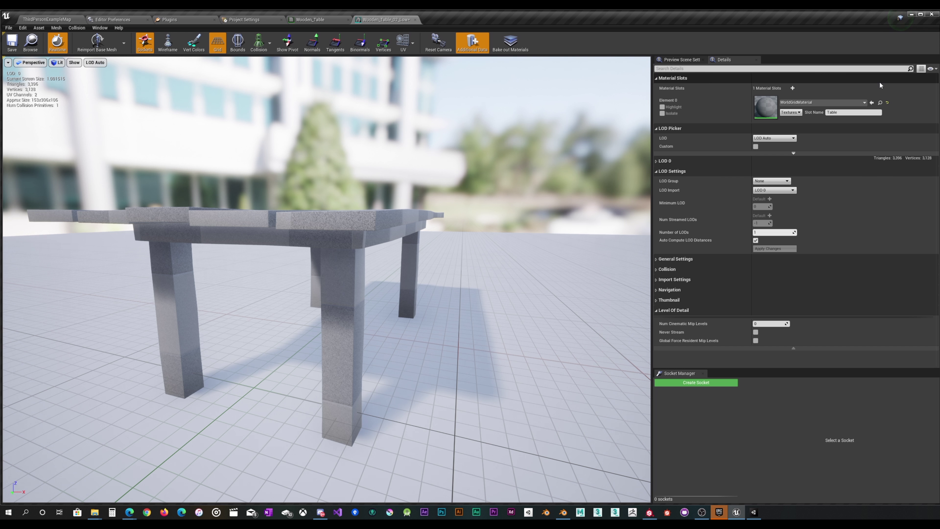
click(872, 102)
drag(333, 259, 496, 298)
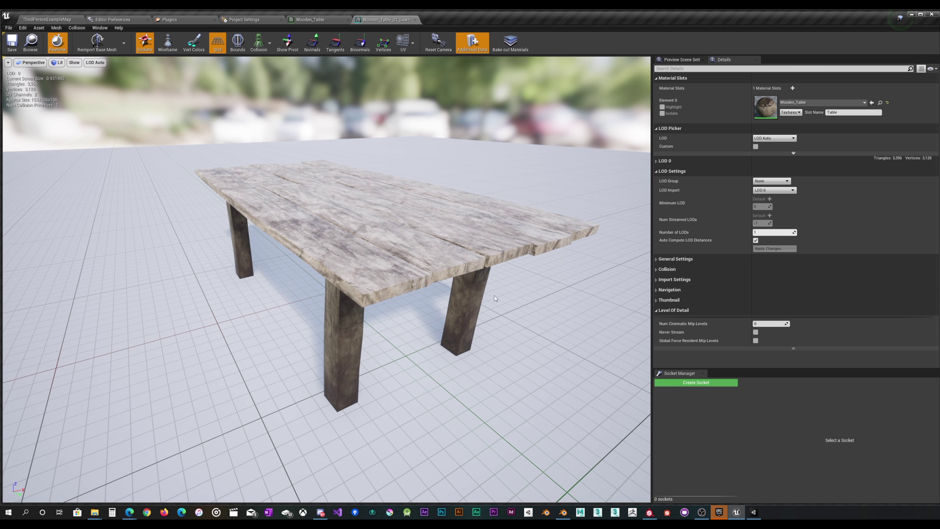
Switch to Substance Painter and view the painted table at an angle to compare its wood texture
key(alt+Tab)
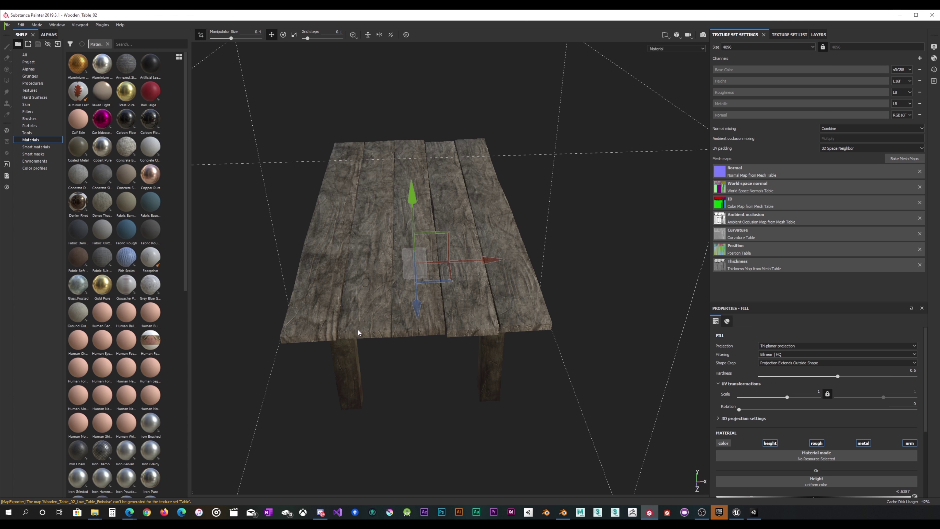
mouse_move(358, 333)
alt+mouse_down()
mouse_move(426, 252)
mouse_move(385, 282)
mouse_move(376, 302)
mouse_move(426, 265)
mouse_move(366, 328)
alt+mouse_up()
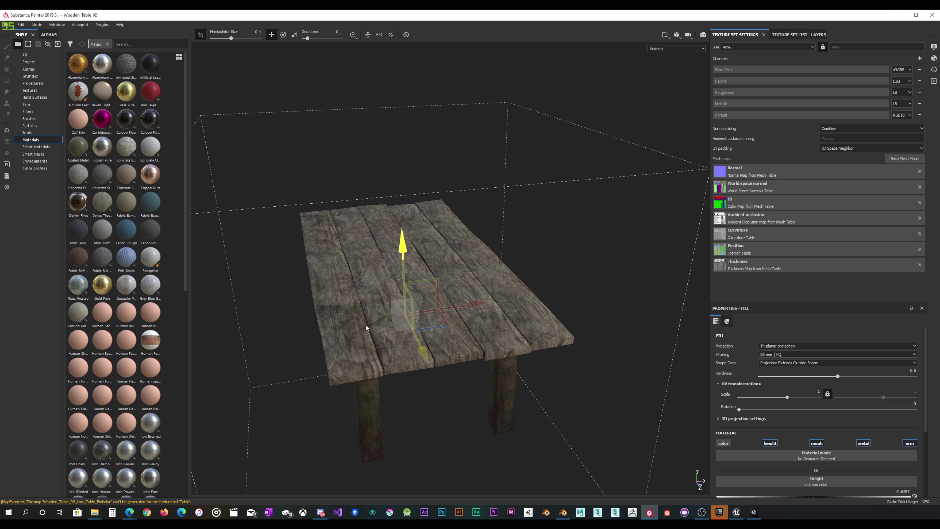
click(757, 515)
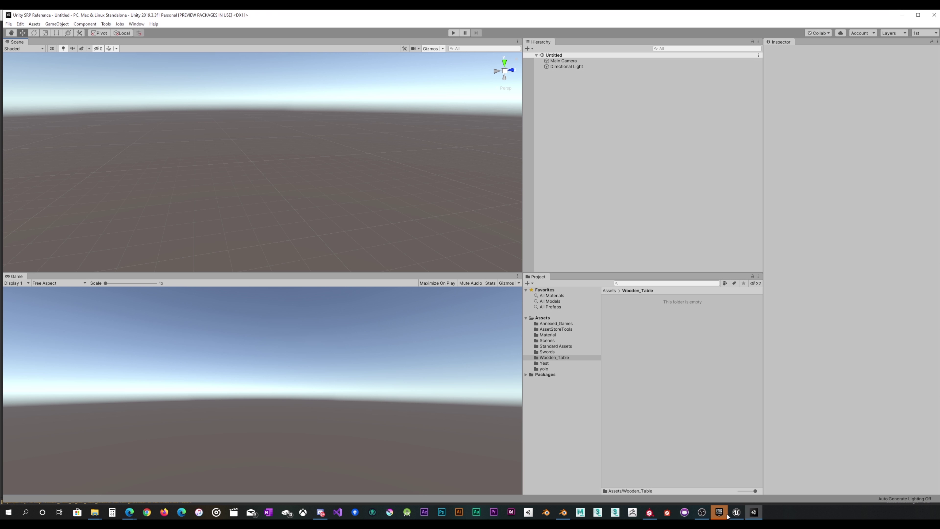
Switch to Unreal Editor, examine the textured table mesh from several distances and angles, and briefly check the low-poly model in Blender
click(735, 513)
alt+drag(458, 384, 380, 295)
scroll(381, 294, up, 5)
scroll(380, 294, down, 8)
scroll(361, 306, up, 3)
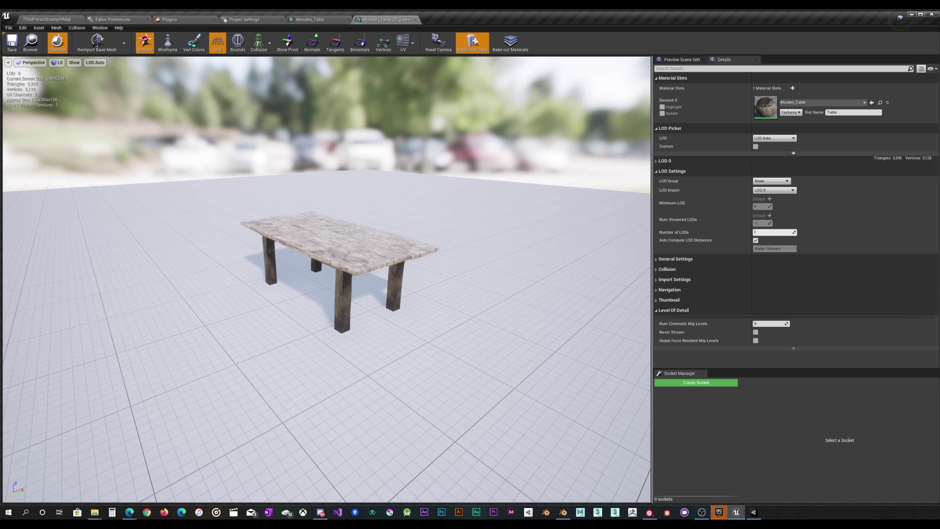
scroll(361, 305, down, 4)
scroll(361, 306, up, 4)
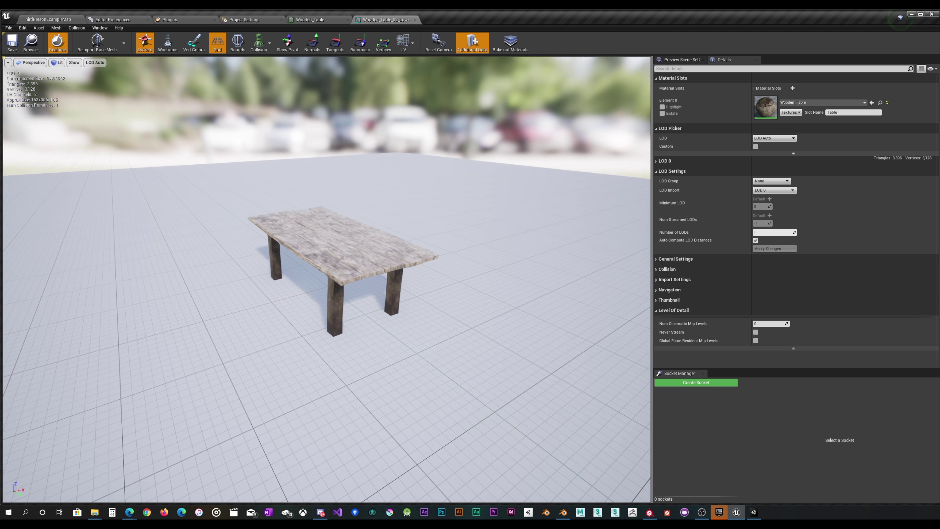
alt+drag(323, 221, 330, 221)
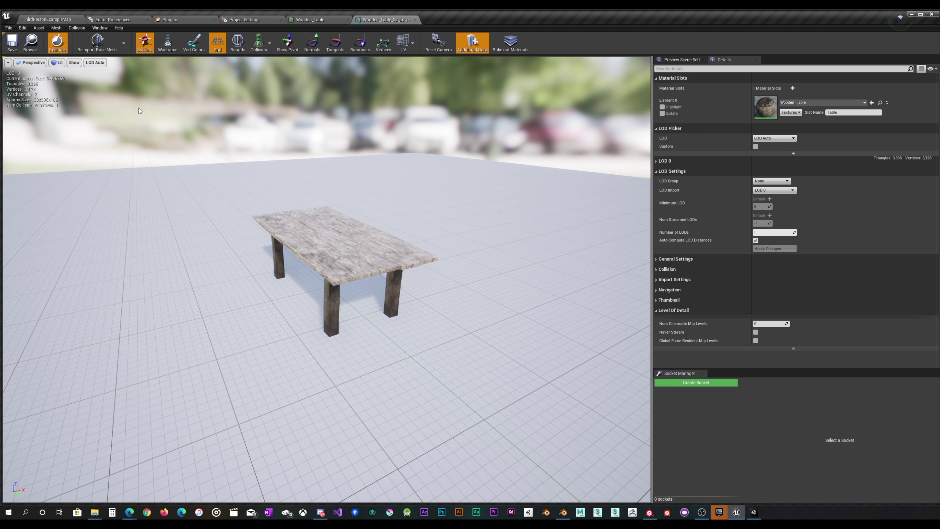
alt+drag(139, 110, 189, 197)
scroll(262, 217, up, 3)
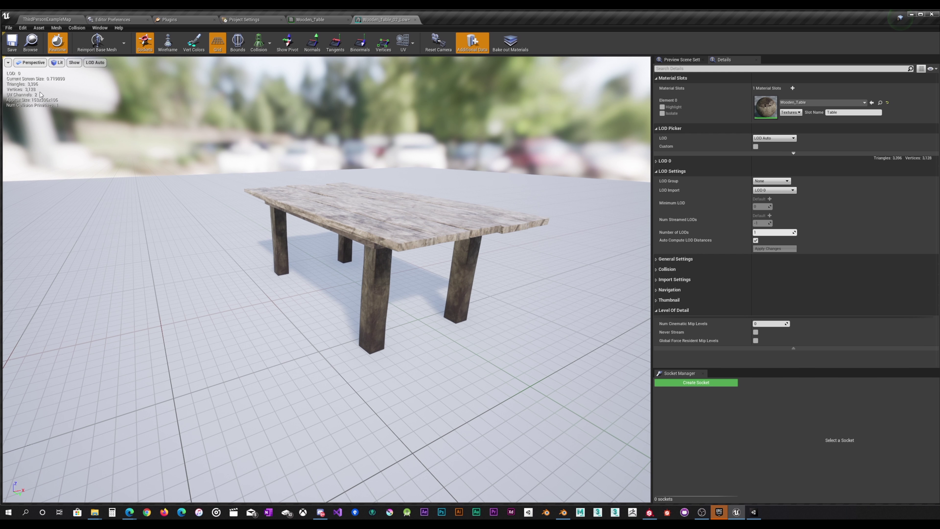
click(562, 513)
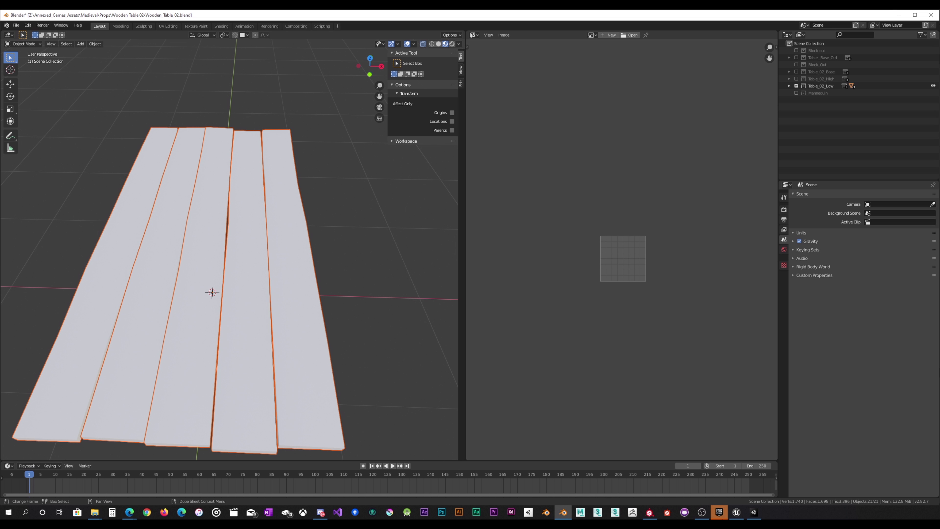
click(752, 514)
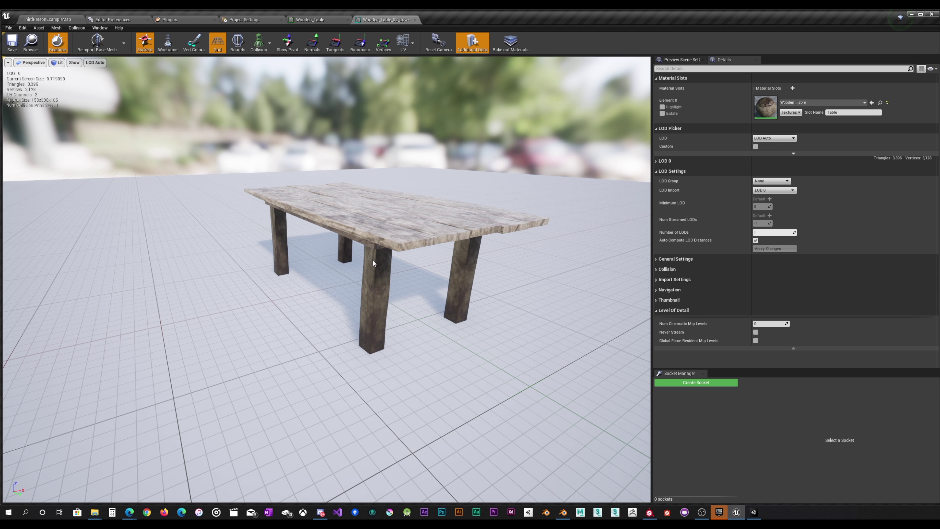
Set the table mesh's LOD group to SmallProp and accept overwriting the current LOD settings with the group defaults
click(778, 181)
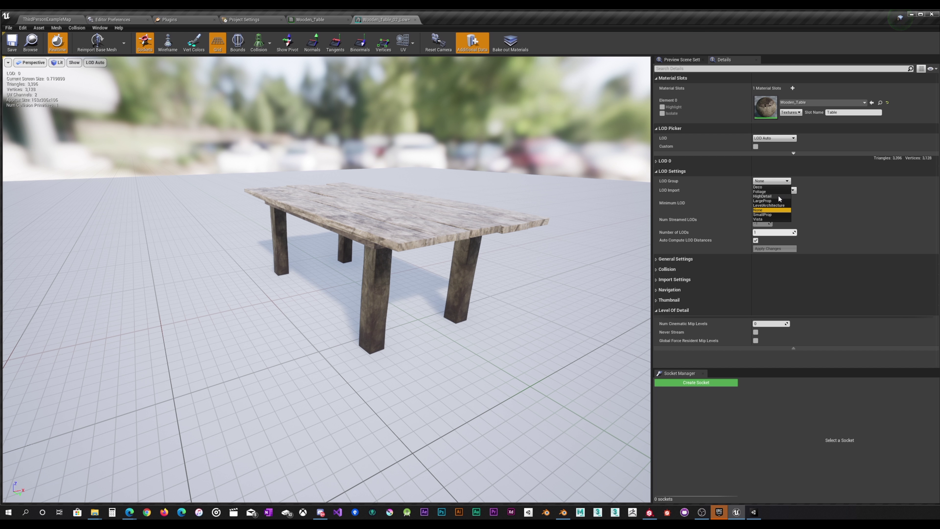
click(769, 215)
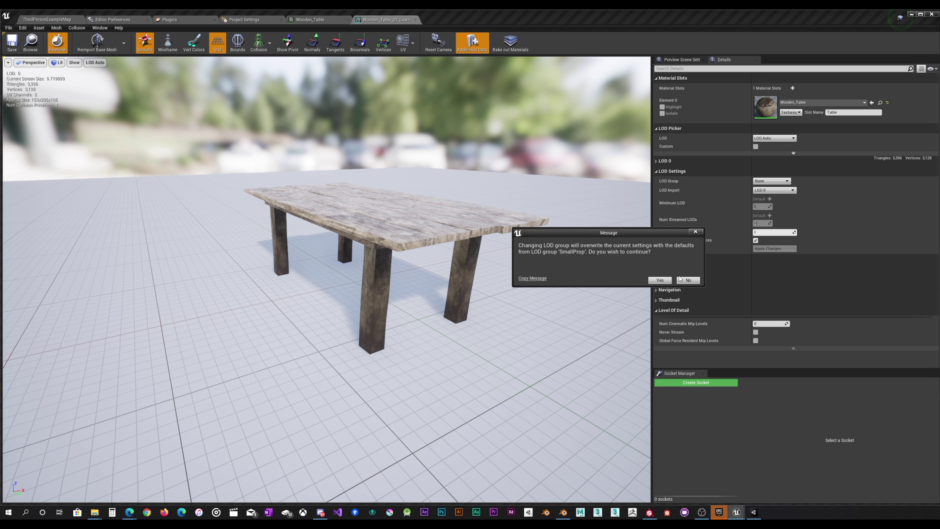
click(662, 280)
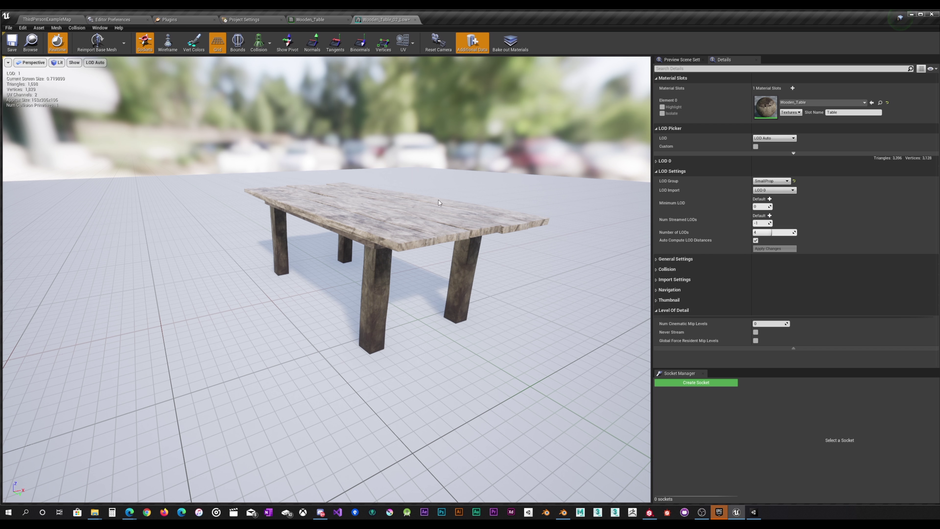
Preview the table mesh at LOD 0 and LOD 1 and examine its tabletop from above
drag(528, 185, 526, 192)
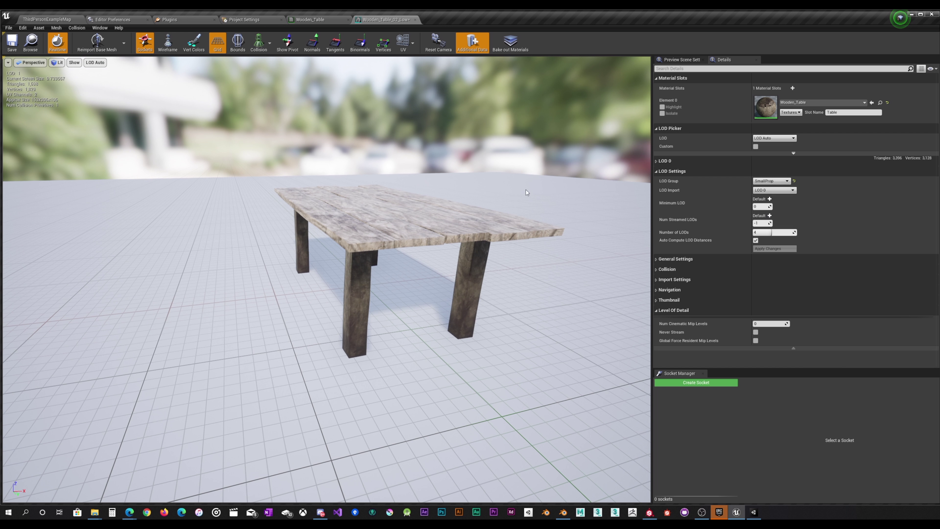
click(96, 63)
click(98, 86)
click(93, 63)
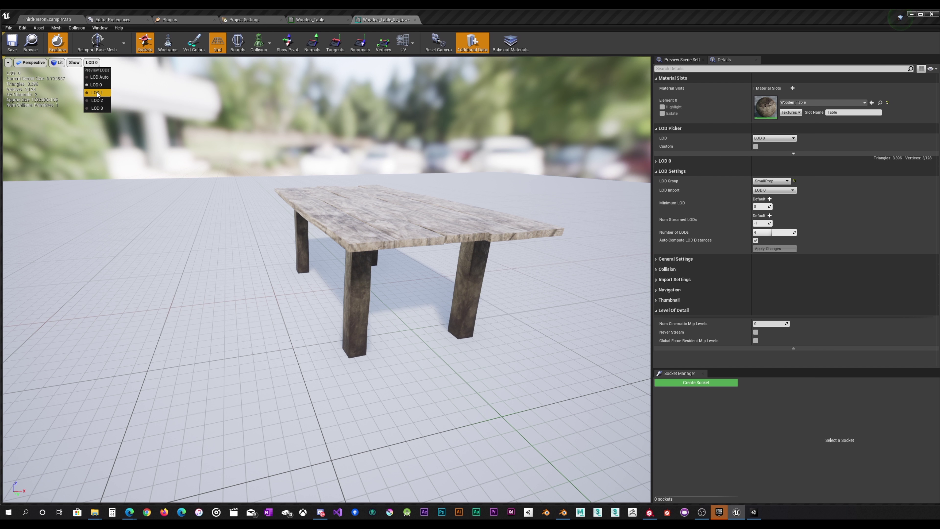
click(97, 93)
drag(447, 183, 385, 200)
mouse_move(477, 176)
mouse_down()
mouse_move(444, 177)
mouse_move(475, 174)
mouse_up()
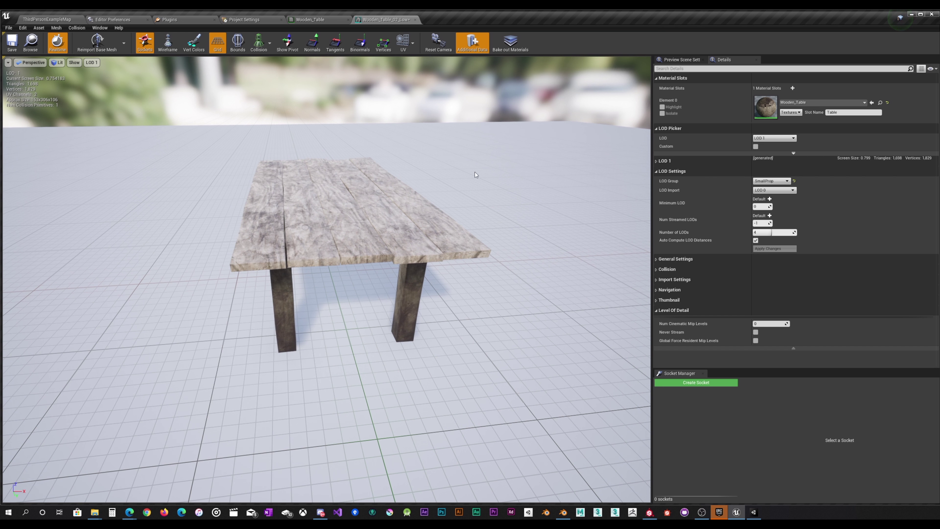
Compare the table at LOD 1 and LOD 2, and inspect its shape at LOD 3
click(97, 64)
click(97, 101)
click(91, 62)
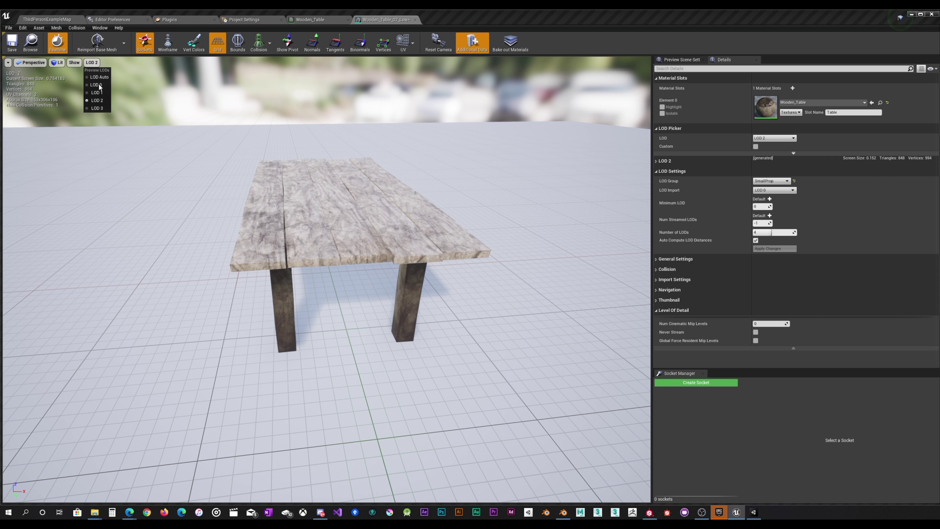
click(97, 93)
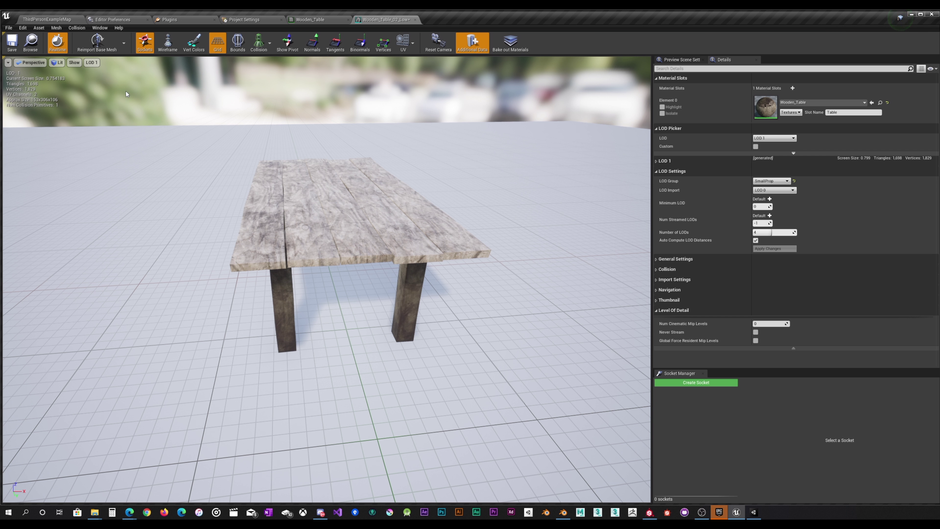
click(92, 63)
click(97, 101)
click(93, 63)
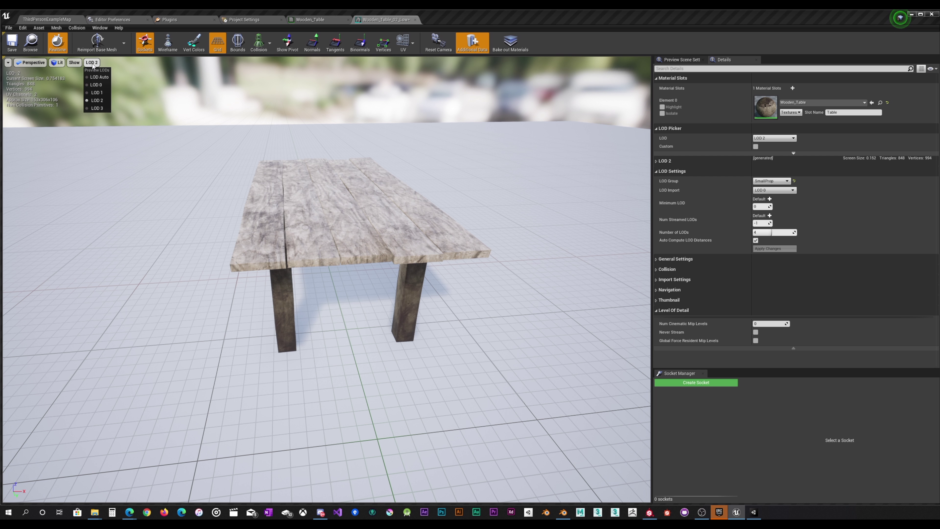
click(100, 110)
drag(345, 239, 151, 135)
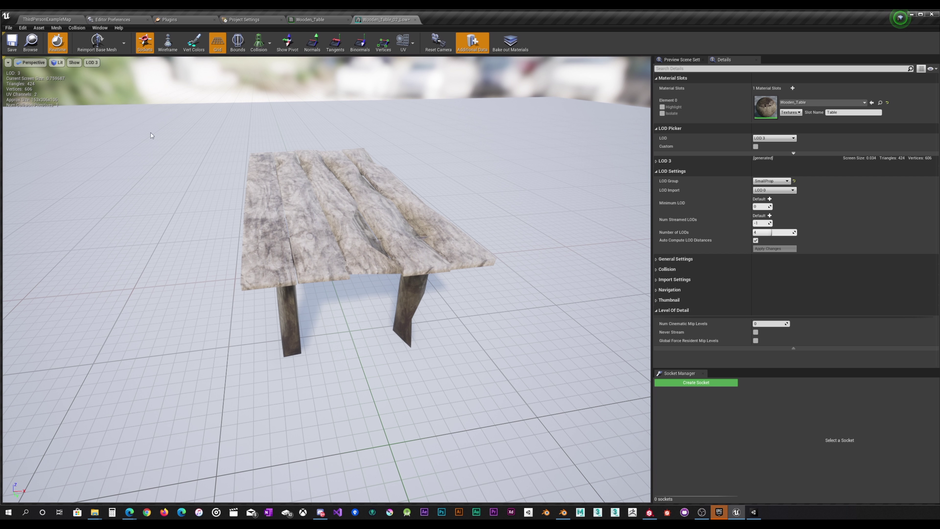
Return the preview to LOD Auto and examine how the table switches between LOD 1 and LOD 2 with viewing distance
click(98, 66)
click(96, 72)
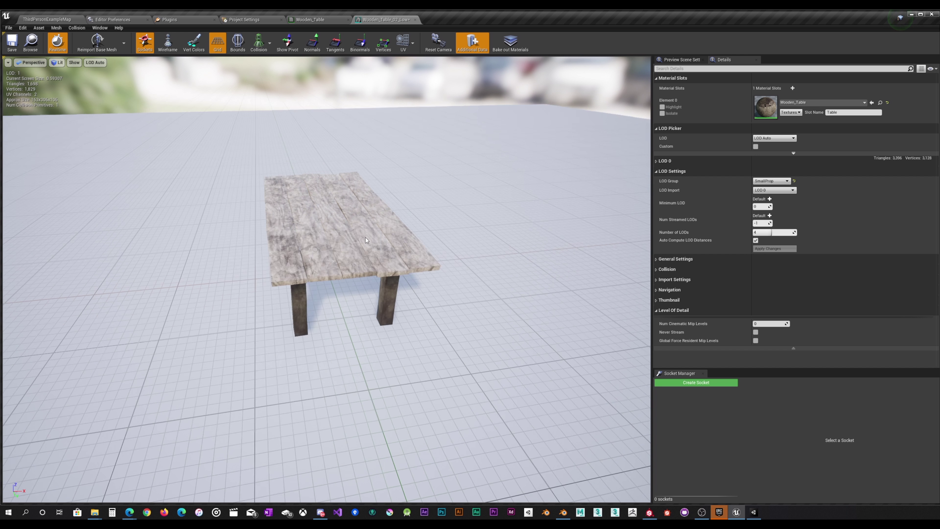
scroll(365, 237, down, 10)
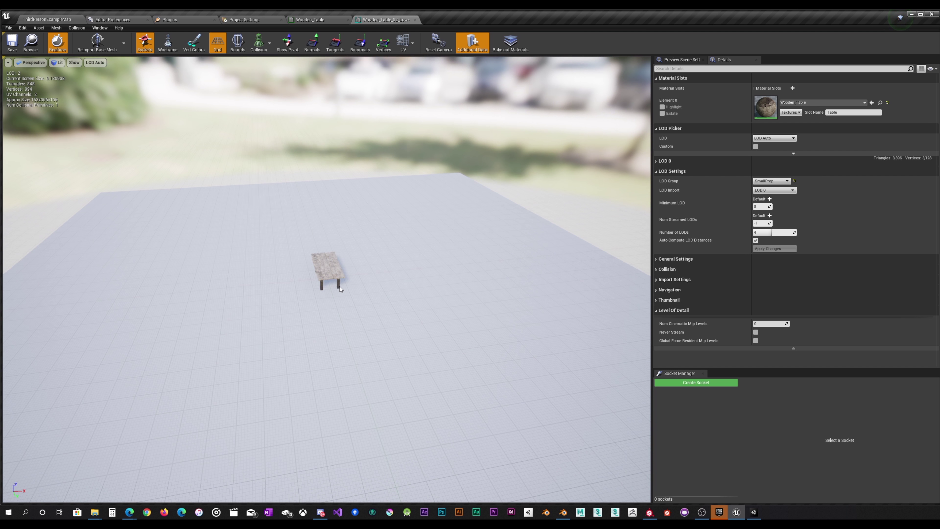
scroll(339, 287, down, 3)
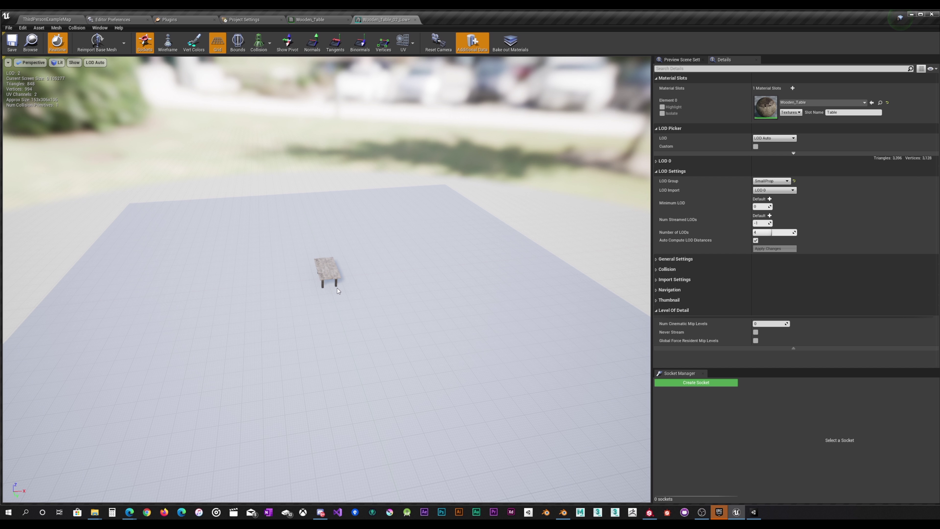
scroll(337, 288, up, 8)
scroll(339, 292, up, 4)
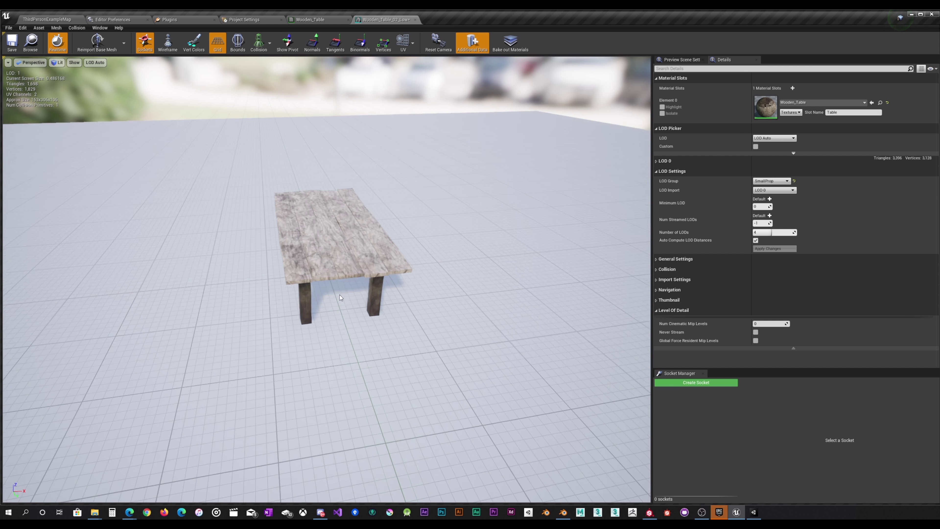
scroll(339, 296, down, 7)
scroll(338, 298, down, 5)
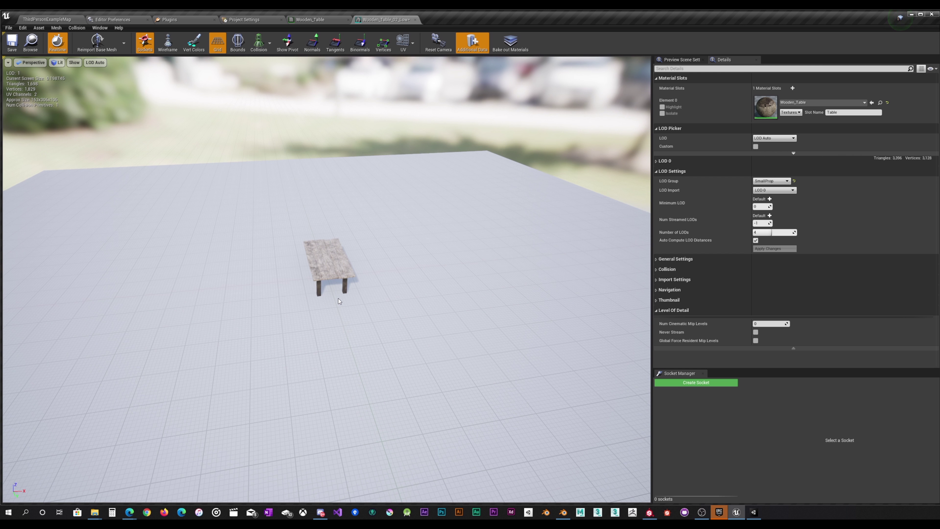
scroll(337, 301, down, 5)
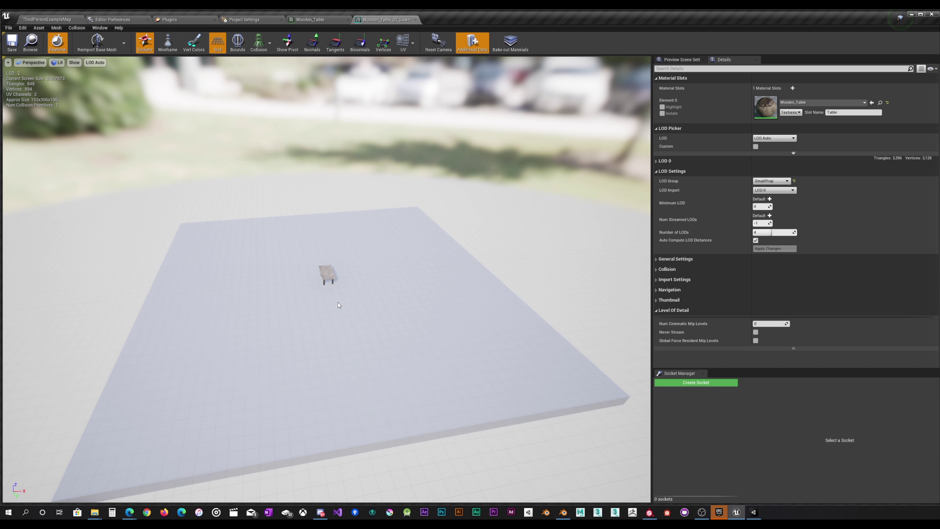
Examine the distance at which the table changes between LOD 2 and LOD 3, and return to a close view
scroll(337, 302, down, 3)
scroll(337, 306, down, 3)
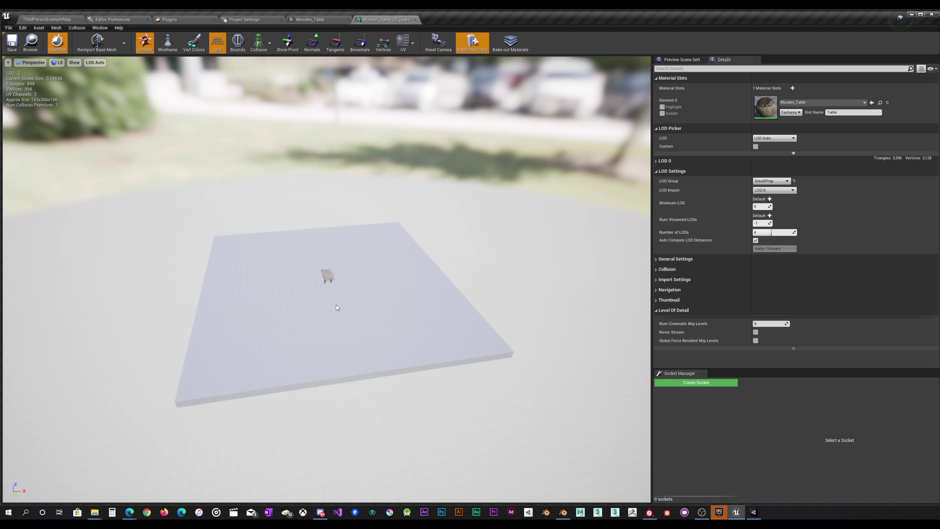
scroll(336, 305, down, 2)
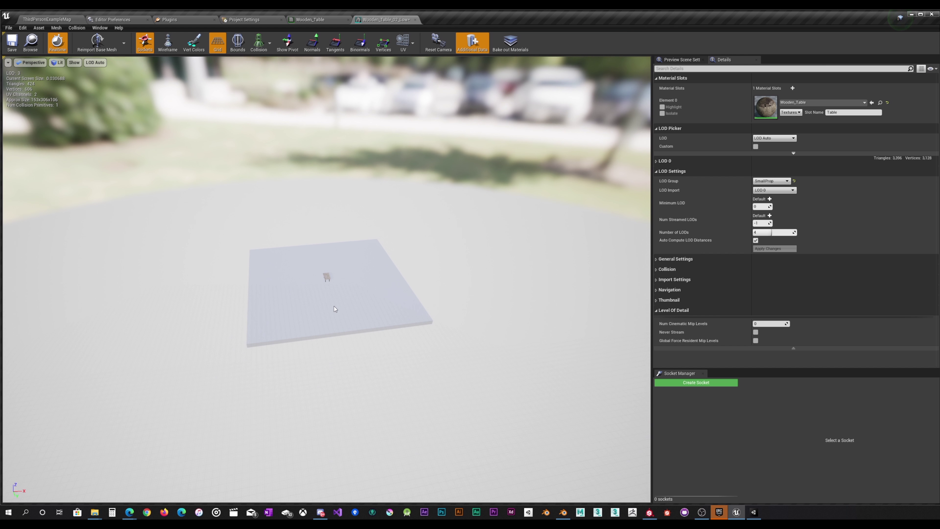
scroll(334, 307, up, 1)
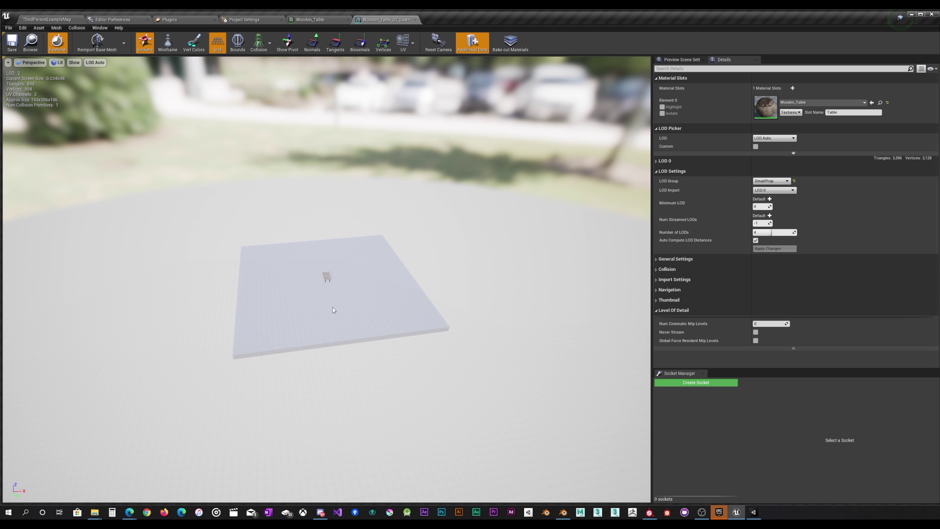
scroll(333, 307, down, 1)
scroll(330, 308, down, 1)
scroll(330, 310, up, 1)
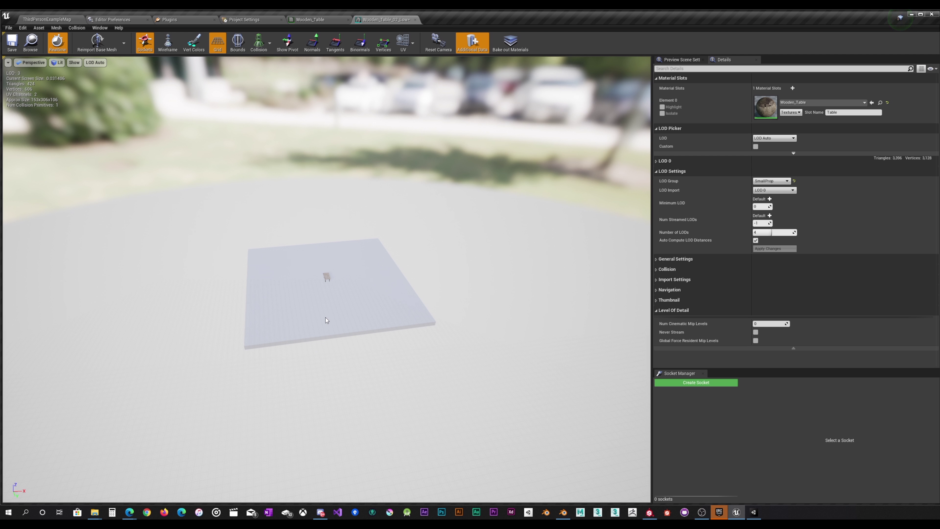
scroll(321, 323, up, 4)
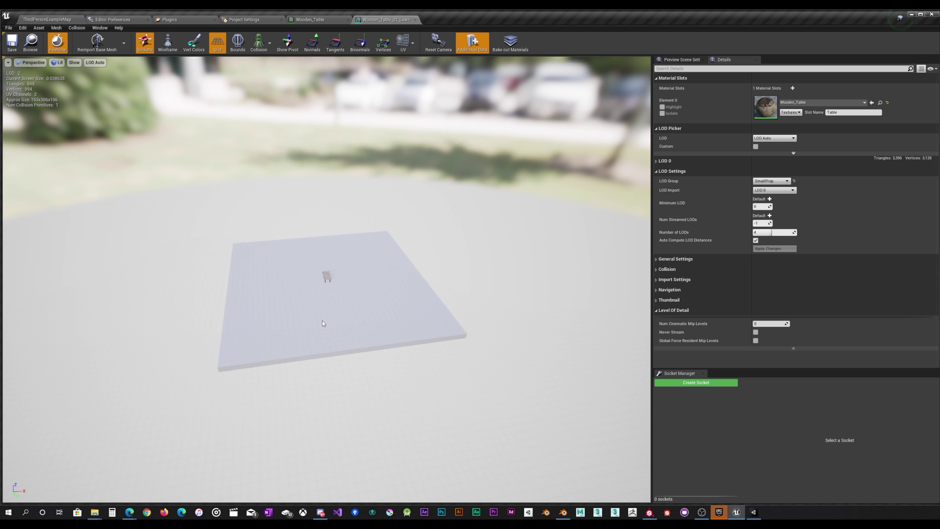
scroll(323, 326, up, 1)
scroll(324, 324, down, 3)
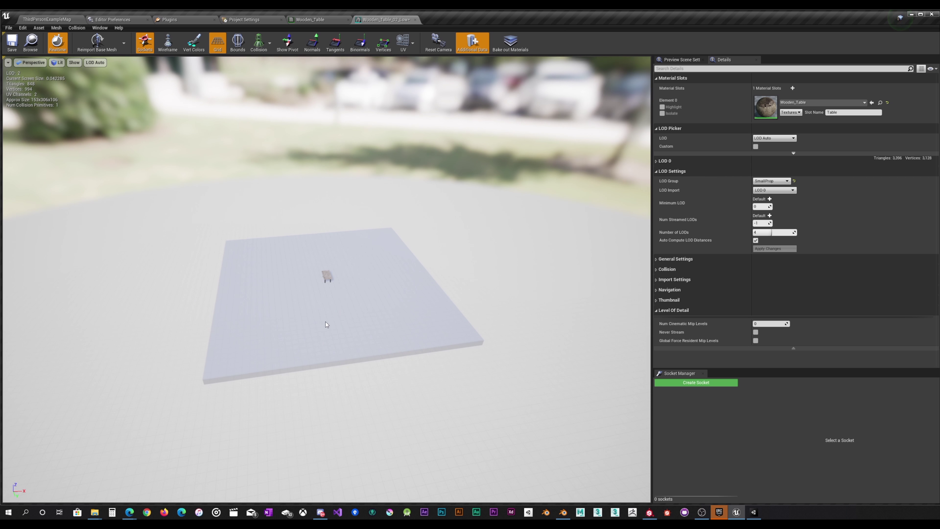
scroll(324, 324, down, 3)
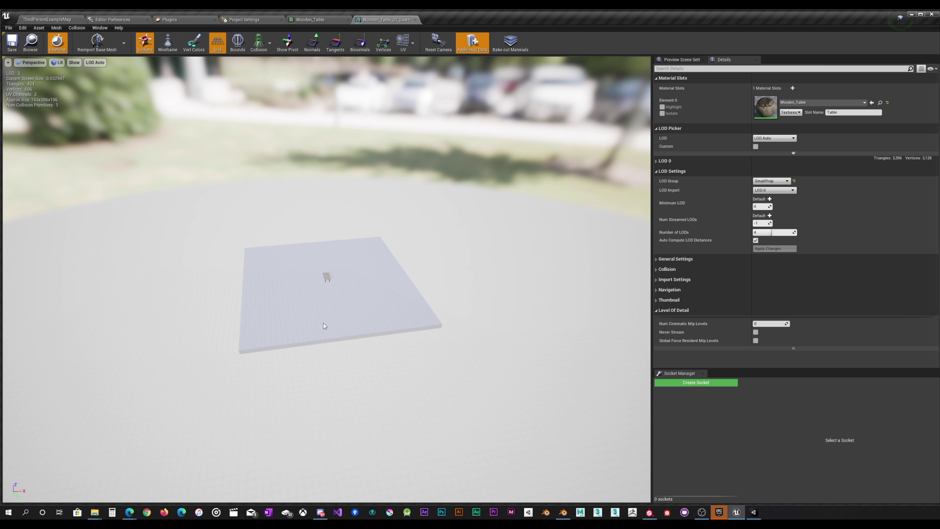
scroll(322, 325, up, 1)
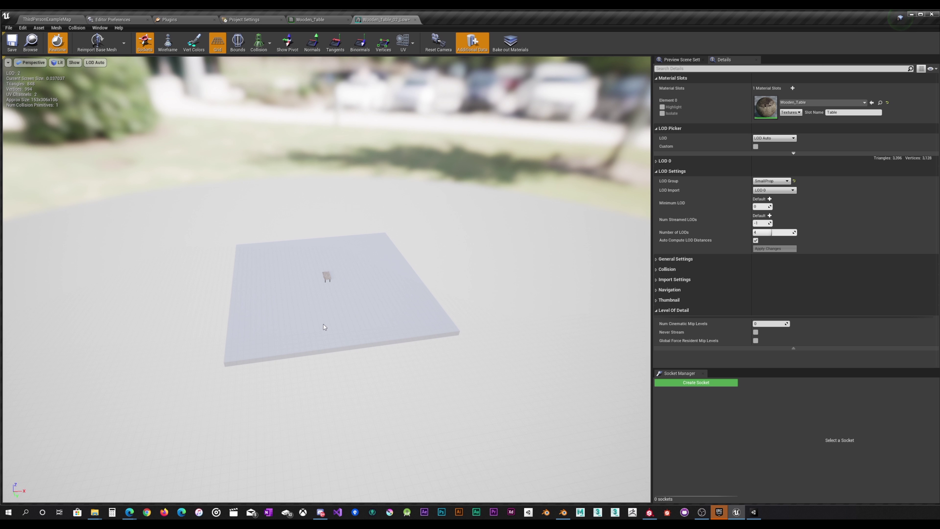
scroll(324, 325, down, 1)
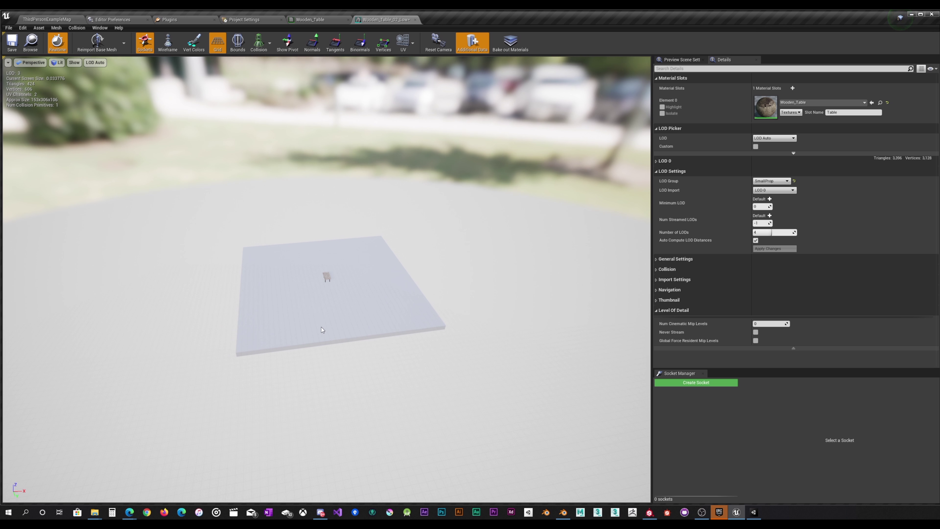
scroll(321, 327, up, 5)
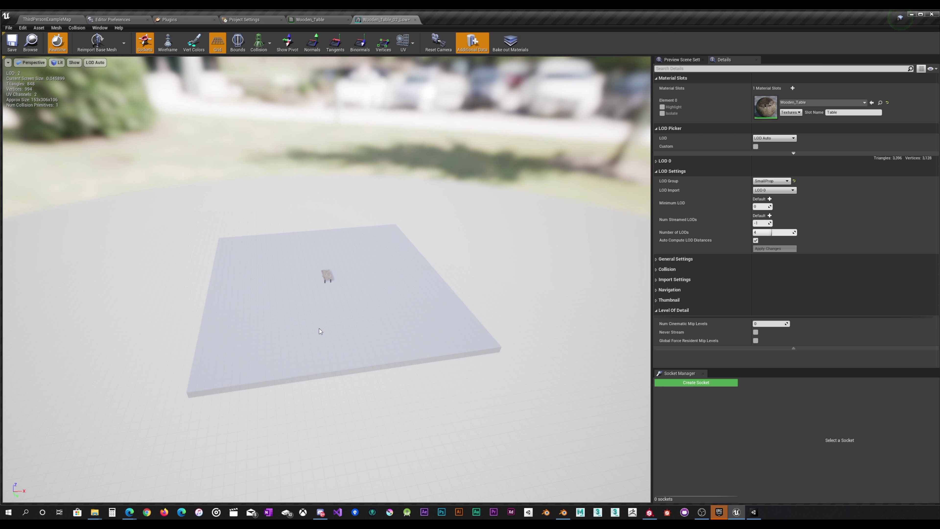
scroll(321, 327, up, 5)
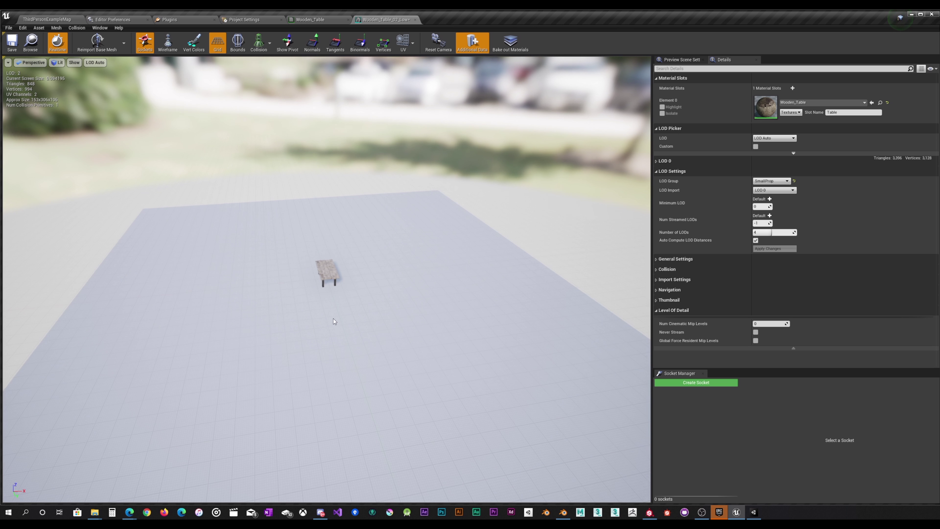
scroll(334, 323, up, 5)
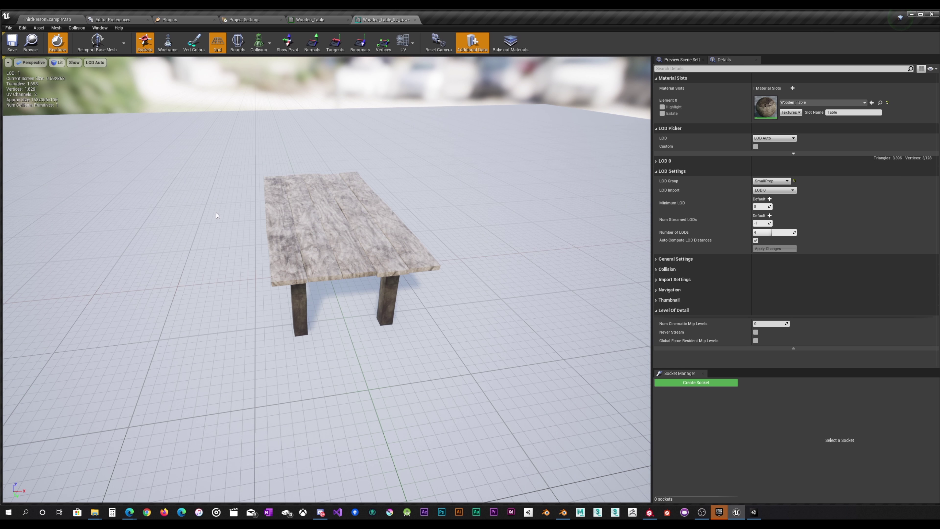
Preview the table at LOD 3 and inspect its tabletop and legs from several angles, including a low view
click(94, 62)
click(97, 108)
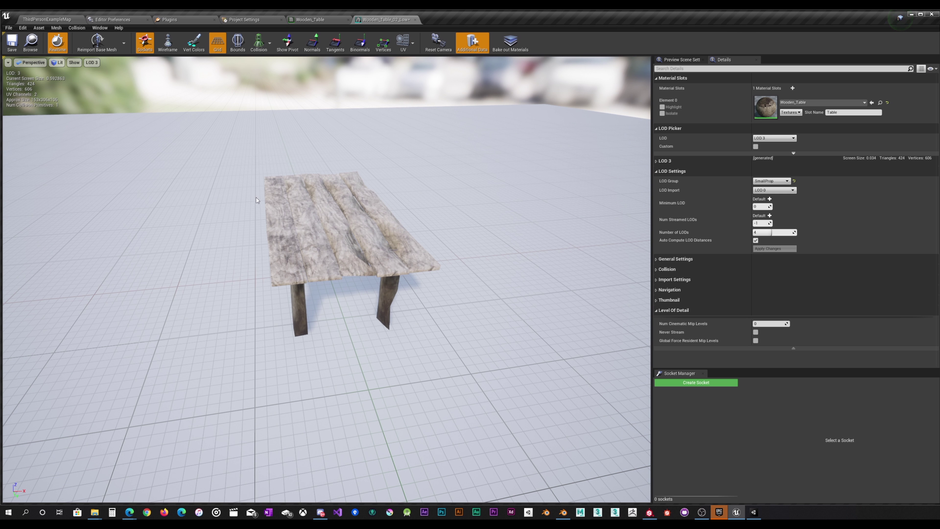
drag(222, 223, 506, 218)
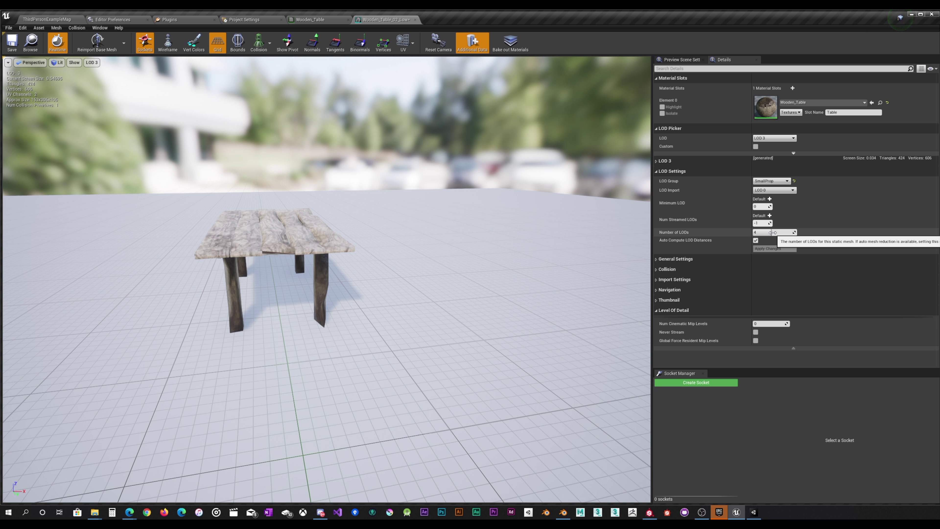
mouse_move(248, 260)
mouse_down()
mouse_move(255, 230)
mouse_move(249, 261)
mouse_up()
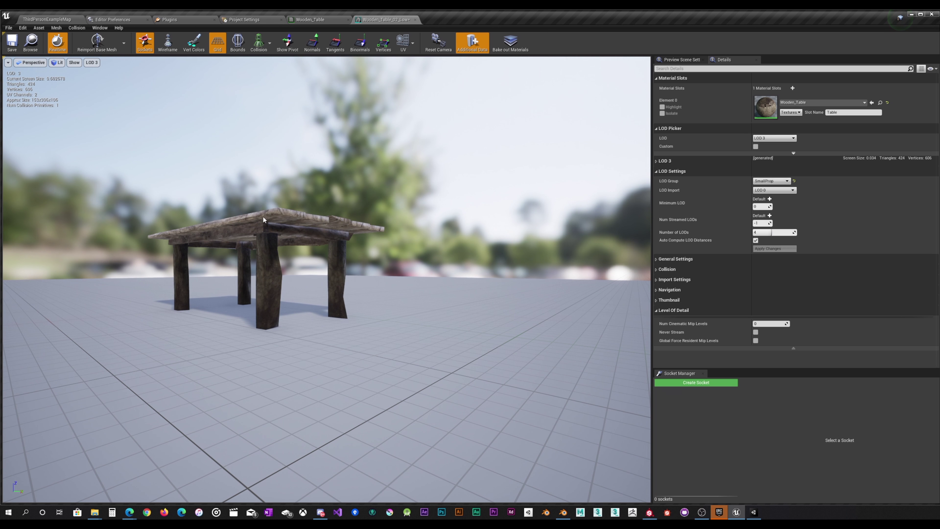
mouse_move(429, 226)
mouse_down()
mouse_move(420, 281)
mouse_move(418, 237)
mouse_up()
drag(301, 219, 239, 262)
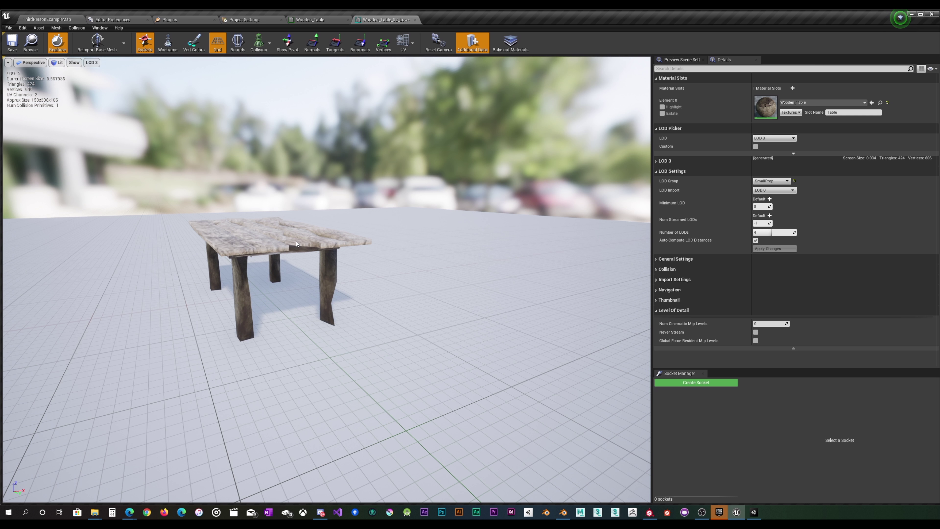
Set the table mesh's number of LODs to 3 and apply the change
drag(296, 242, 310, 288)
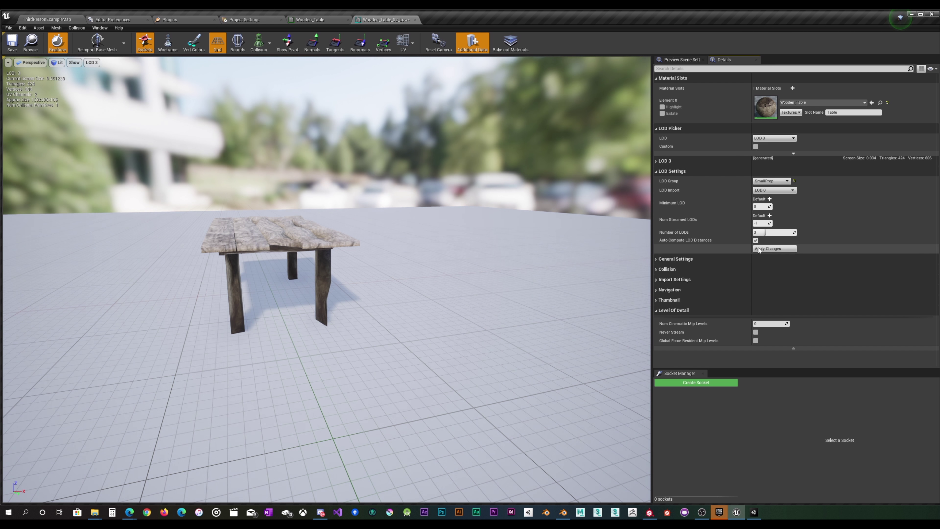
click(785, 248)
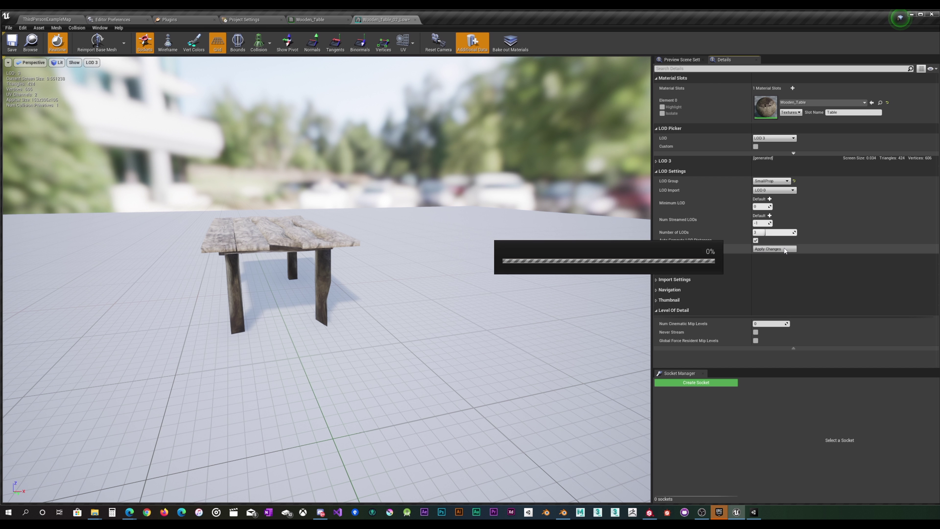
mouse_move(325, 215)
mouse_down()
mouse_move(325, 240)
mouse_move(324, 216)
mouse_up()
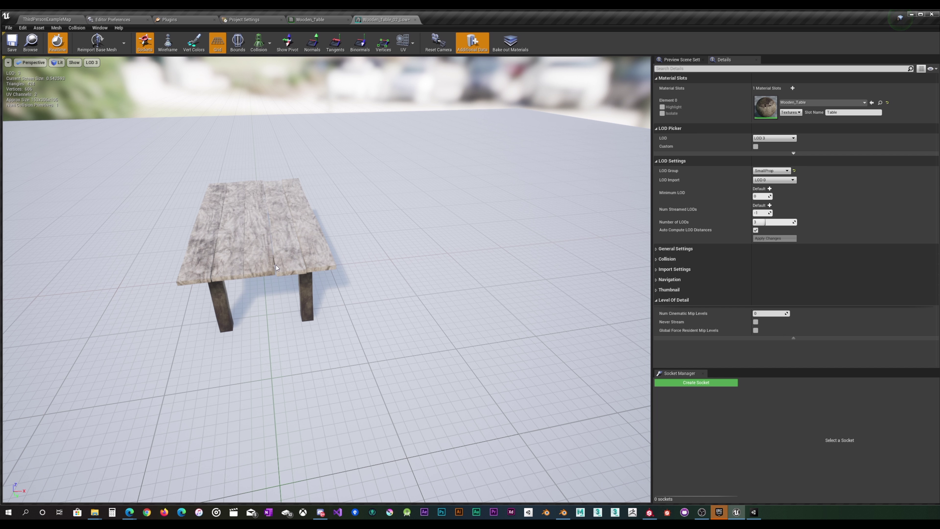
drag(276, 265, 268, 243)
Preview the table at LOD 2 and check its shape from near and far
click(91, 64)
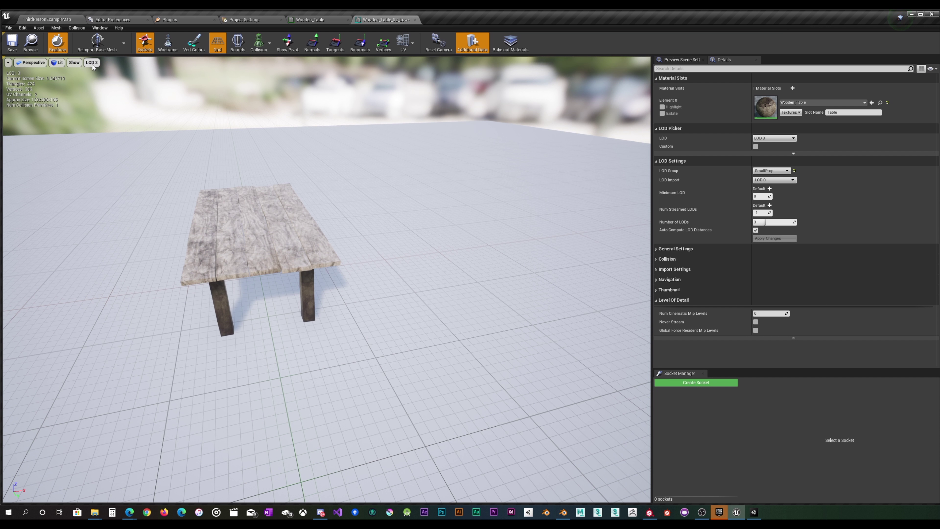
click(96, 101)
drag(190, 218, 218, 256)
scroll(246, 253, down, 6)
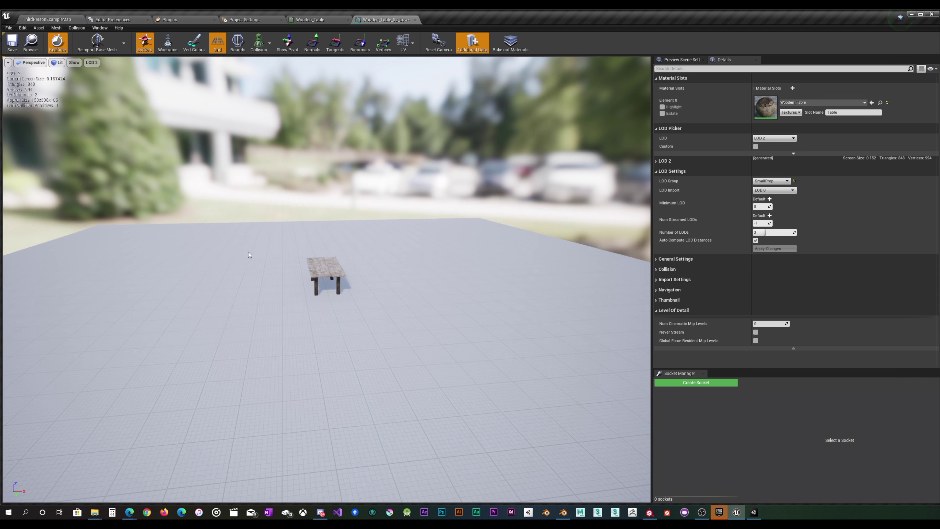
scroll(285, 255, up, 5)
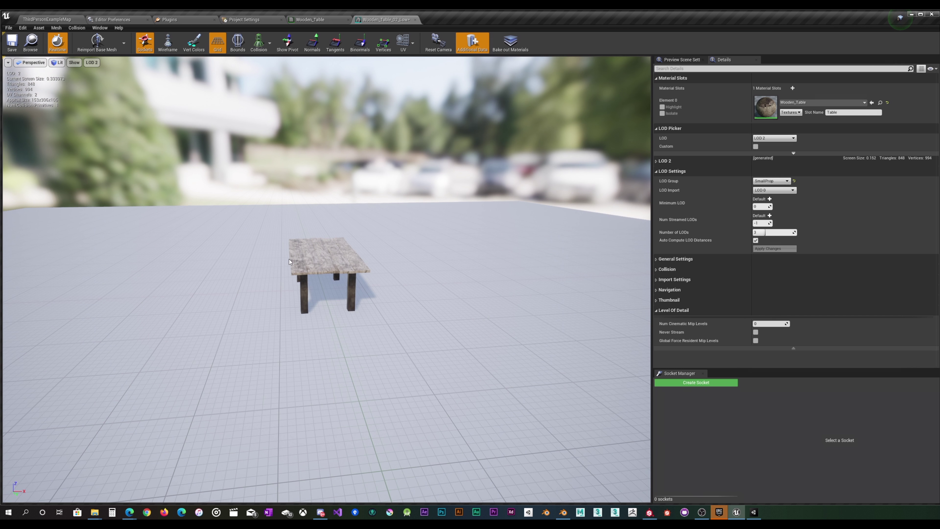
Set the preview back to LOD Auto and inspect the table from near and far and from several angles
drag(288, 259, 232, 205)
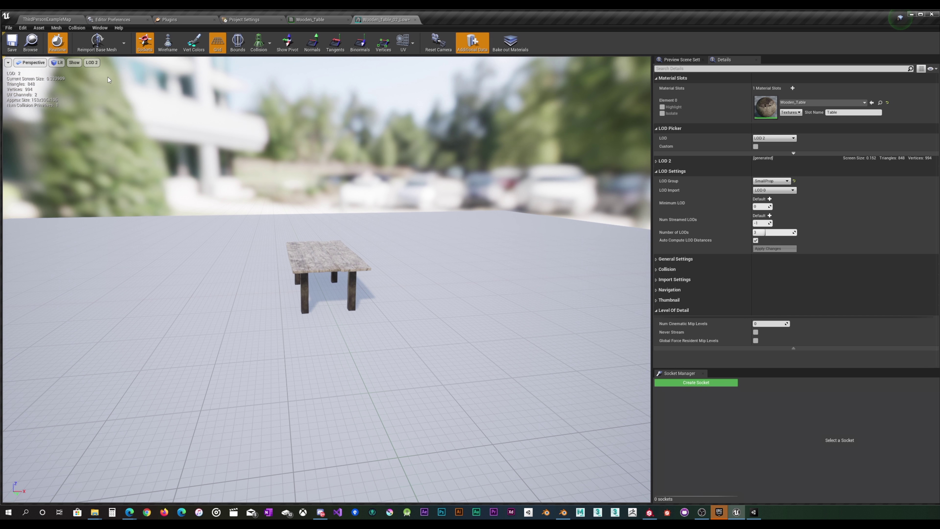
click(92, 62)
click(100, 77)
scroll(332, 217, up, 5)
scroll(333, 220, down, 5)
drag(332, 219, 126, 229)
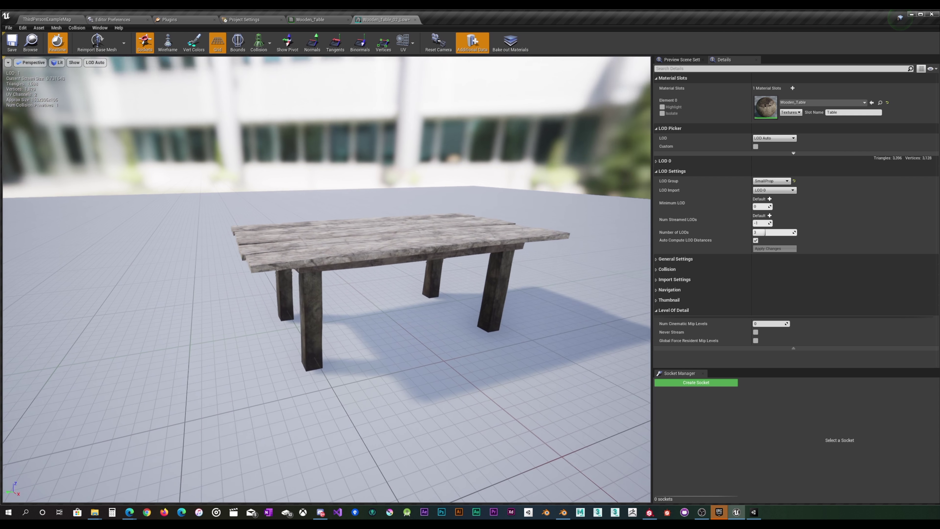
mouse_move(375, 274)
mouse_down()
mouse_move(325, 259)
mouse_move(375, 273)
mouse_up()
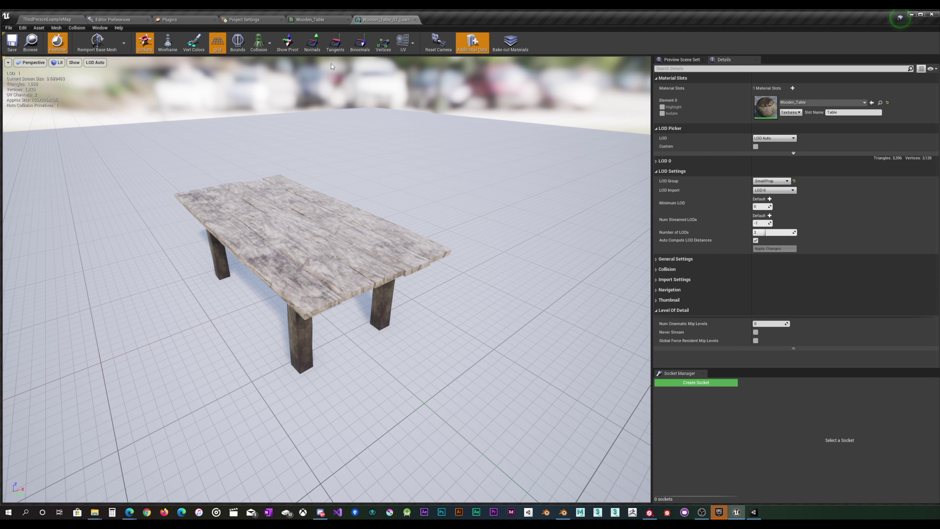
Place the Wooden_Table_02_Low mesh in ThirdPersonExampleMap on the open floor beside the staircase
click(44, 20)
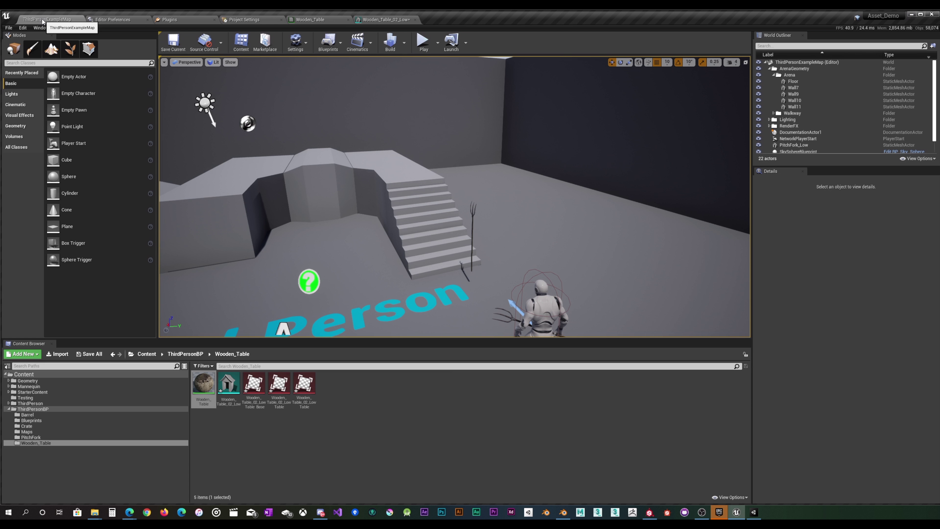
click(229, 387)
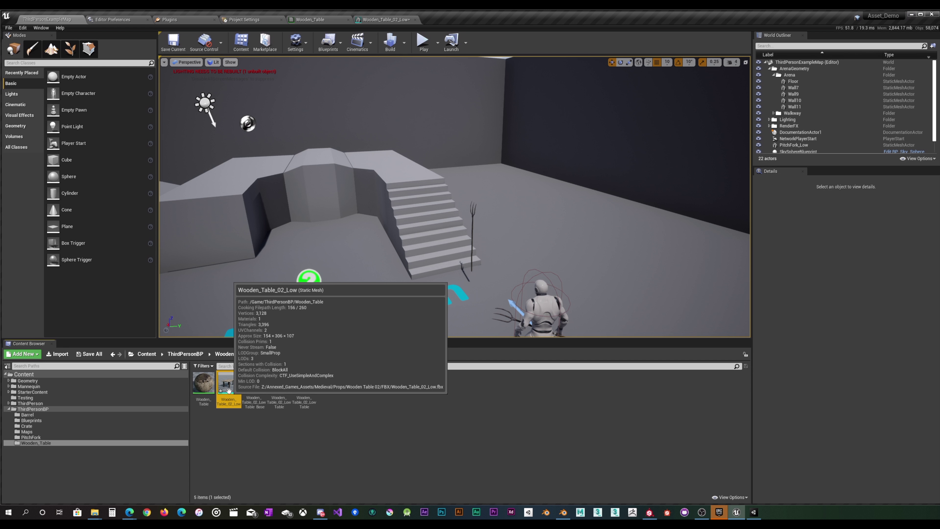
drag(229, 391, 546, 269)
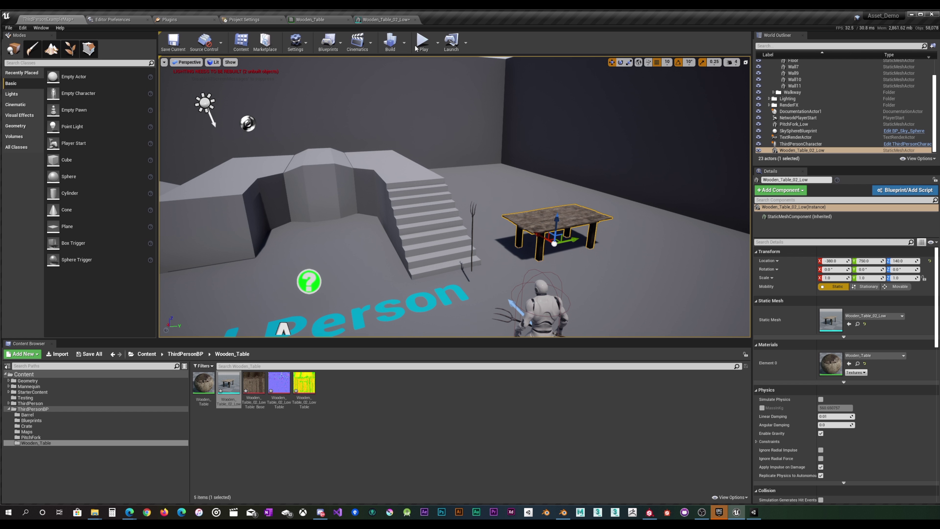
Play the level and walk the character around the wooden table to inspect its wood texture and size
key(alt+p)
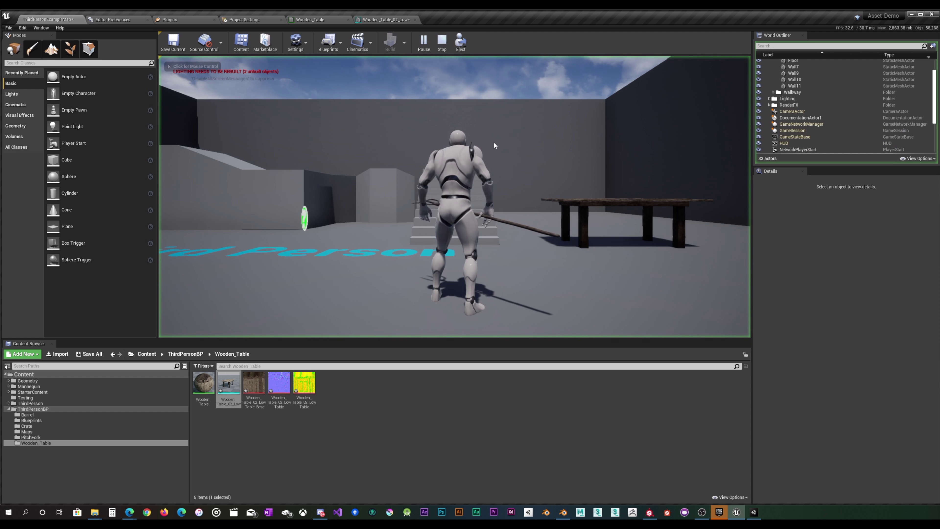
key(w)
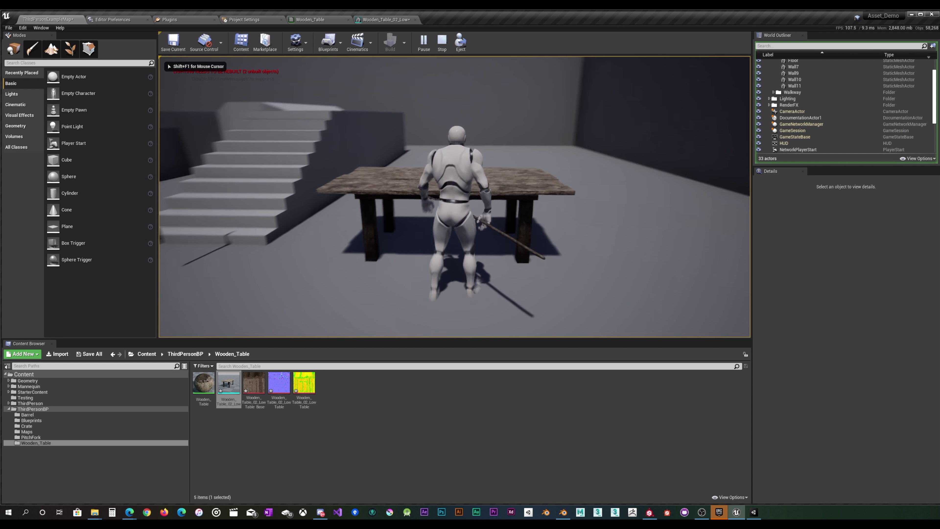
key(w)
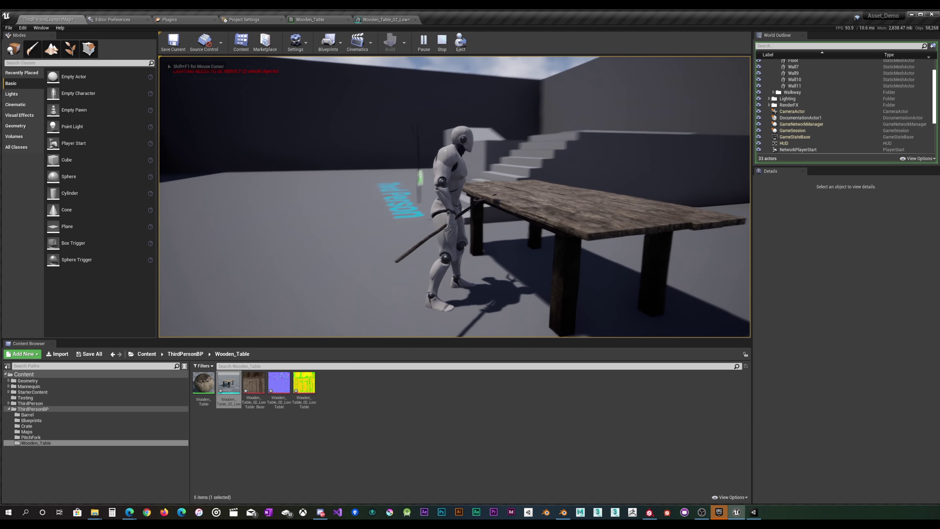
key(w)
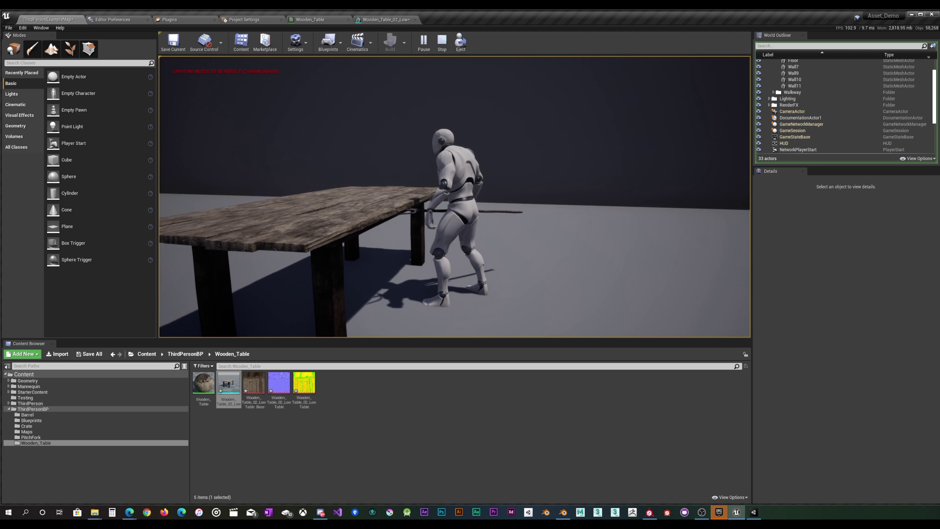
key(w)
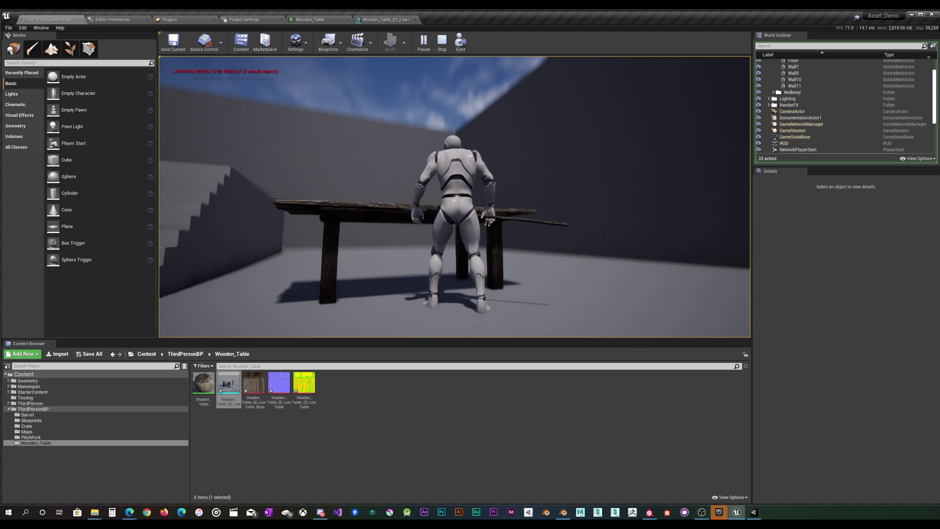
key(w)
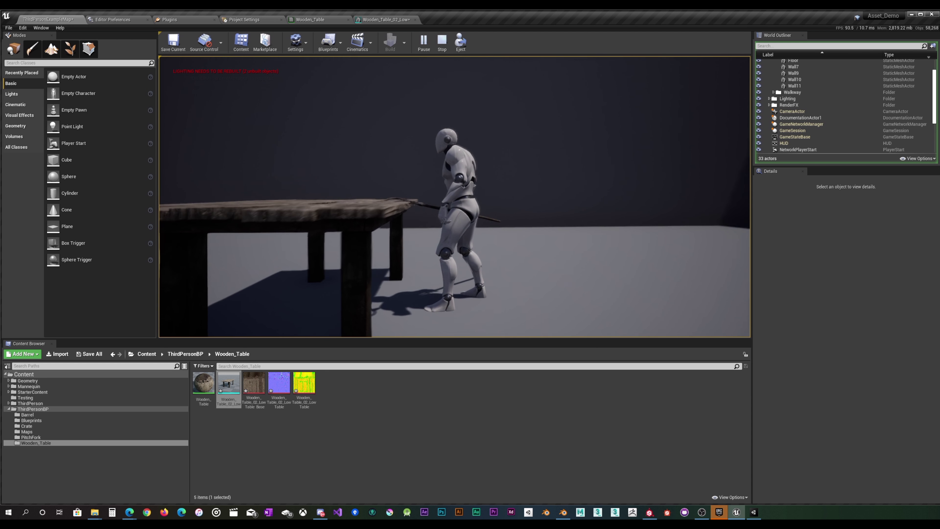
Jump the character onto the table and off again to test its collision and view it from all sides
key(space)
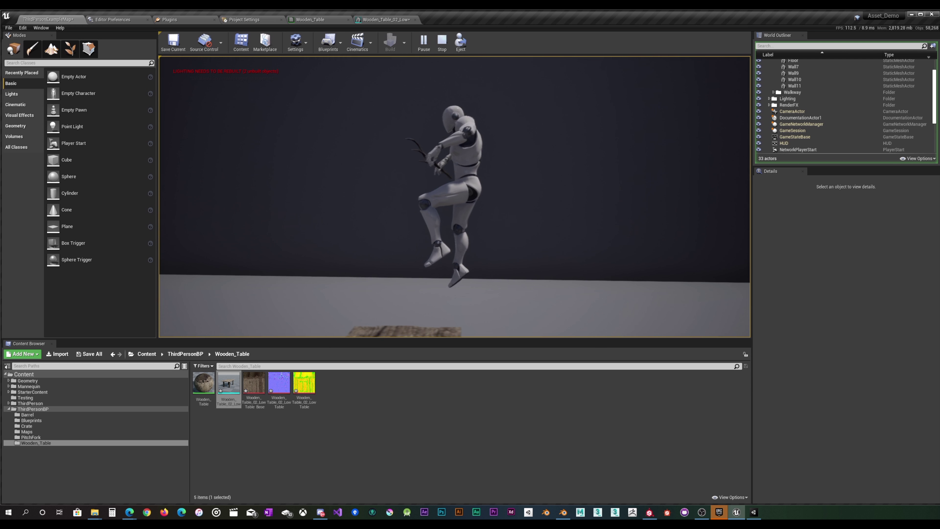
key(s)
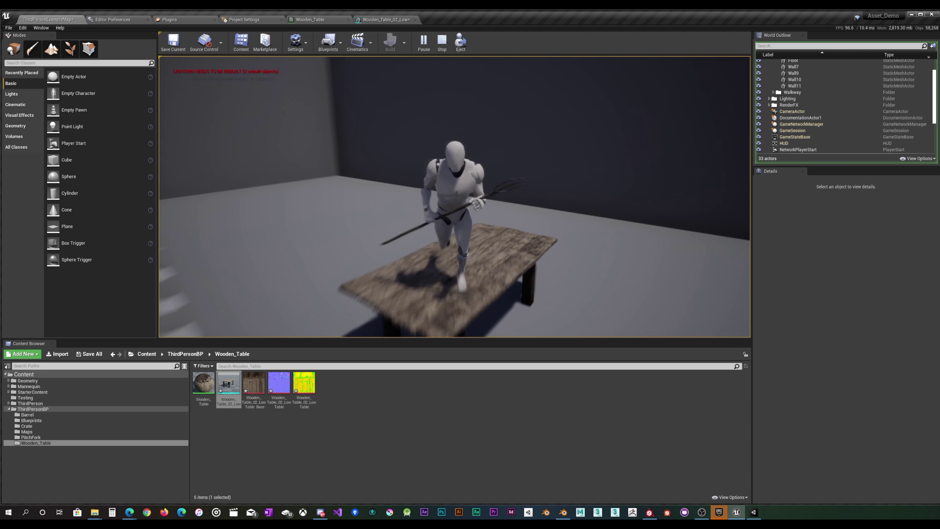
key(w)
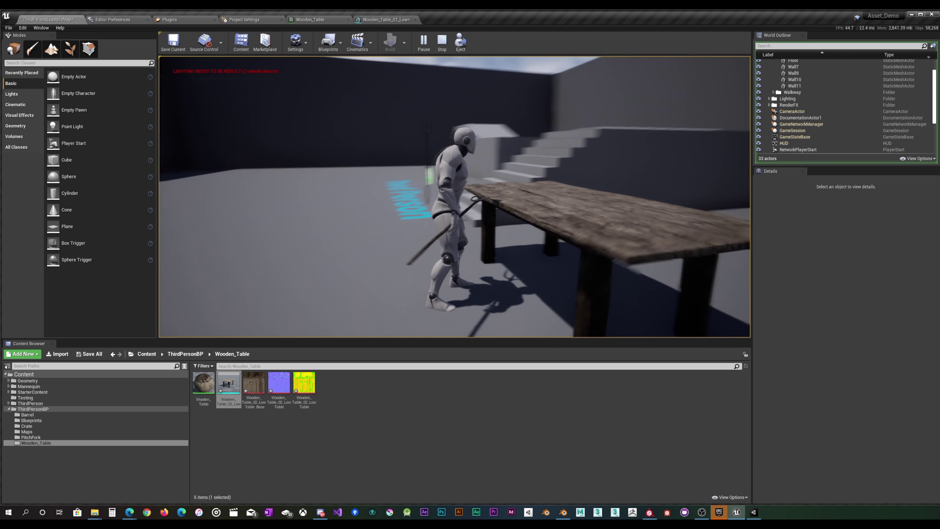
key(space)
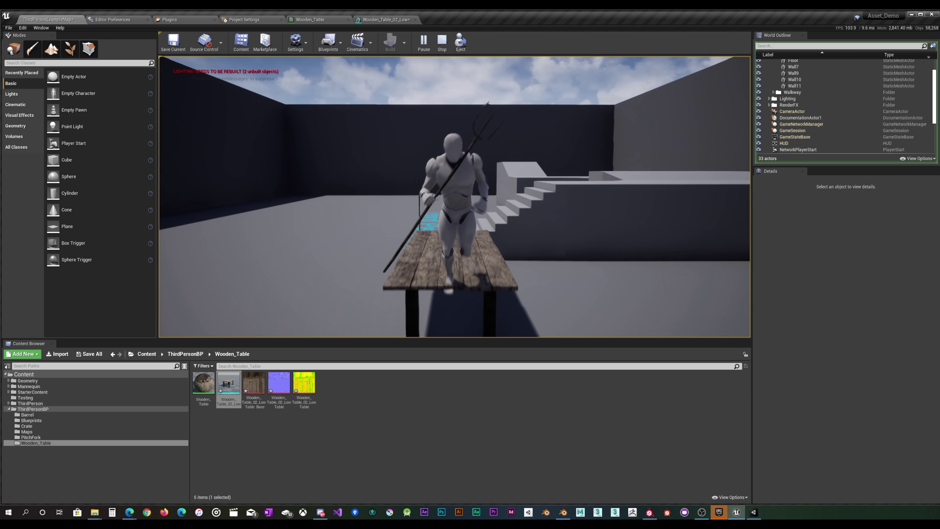
key(space)
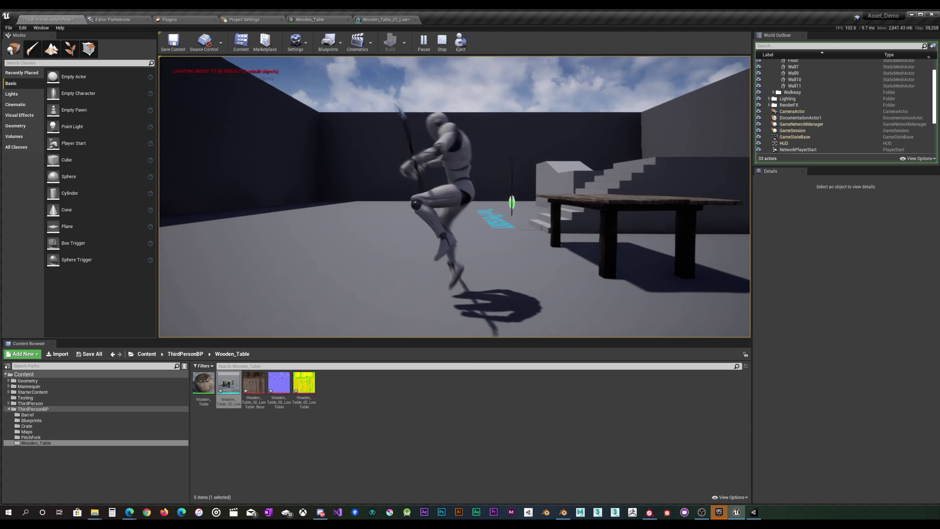
key(w)
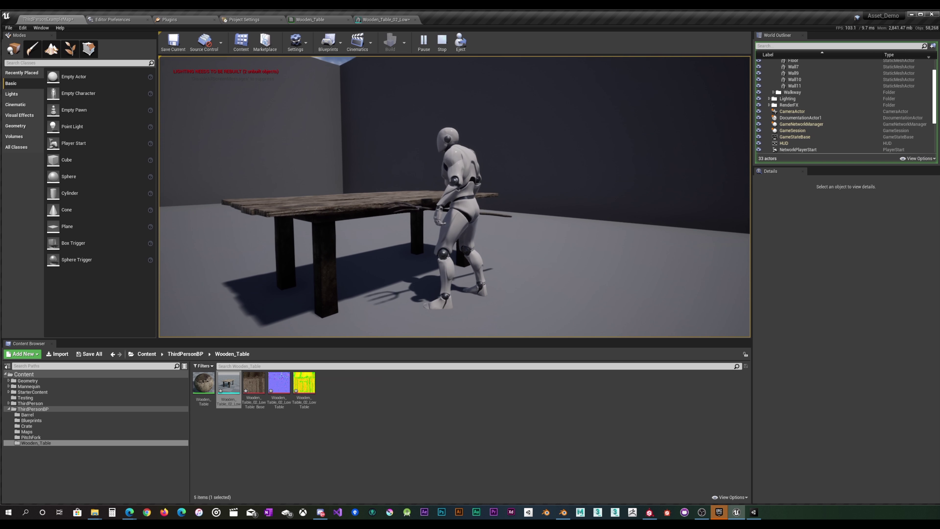
key(s)
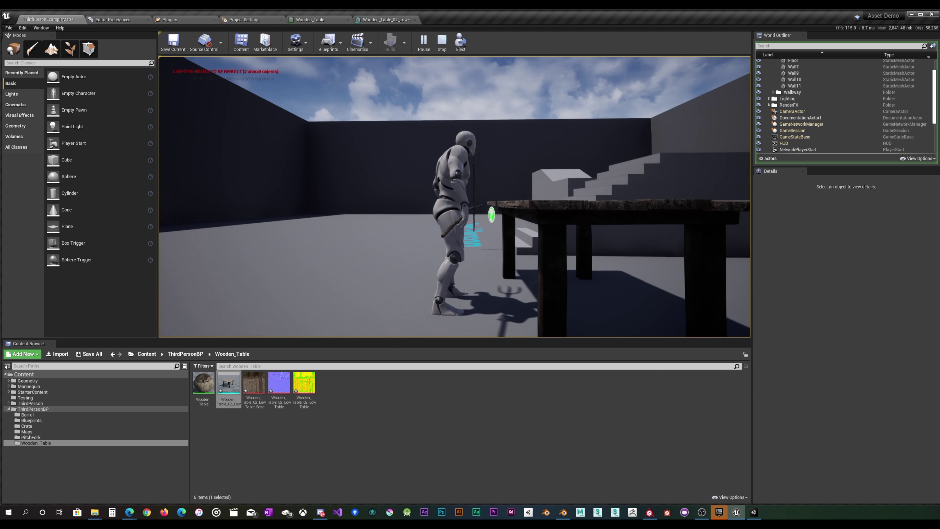
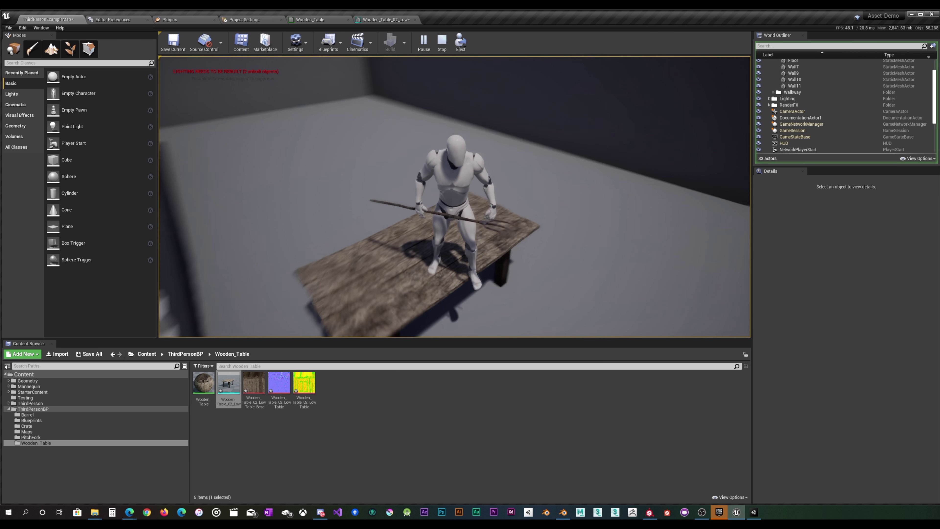
key(space)
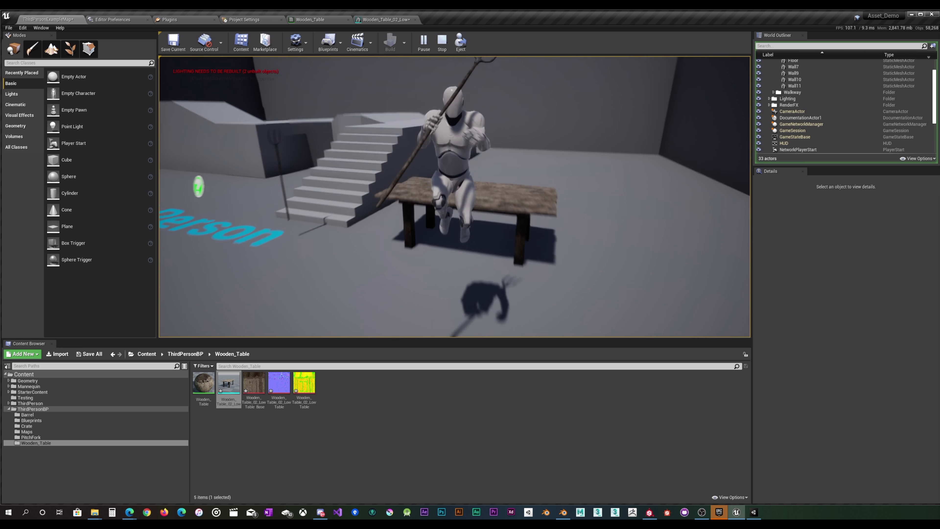
key(w)
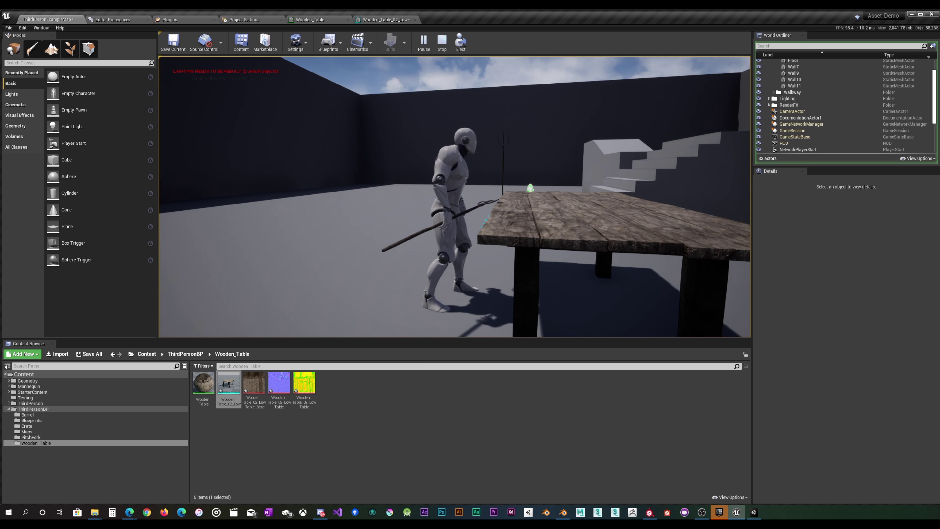
key(s)
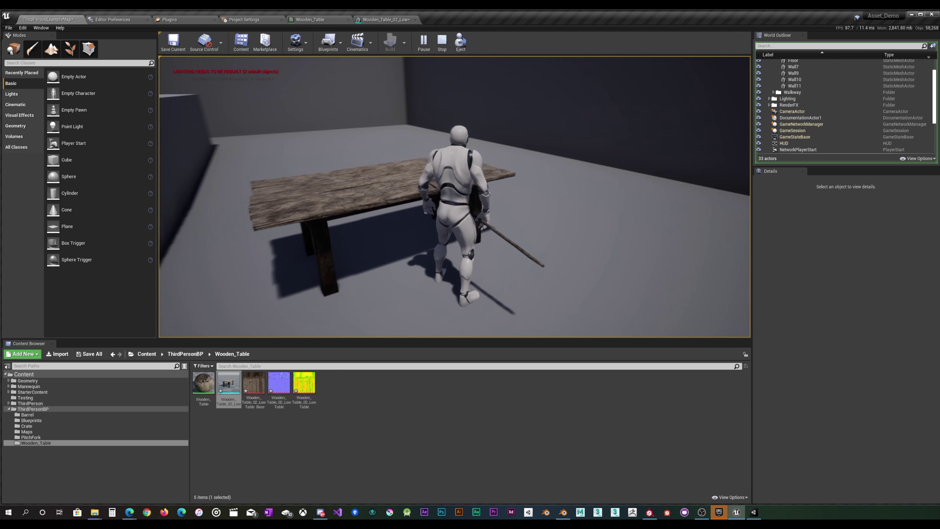
Stop the play session and save the level together with all changed assets
key(Escape)
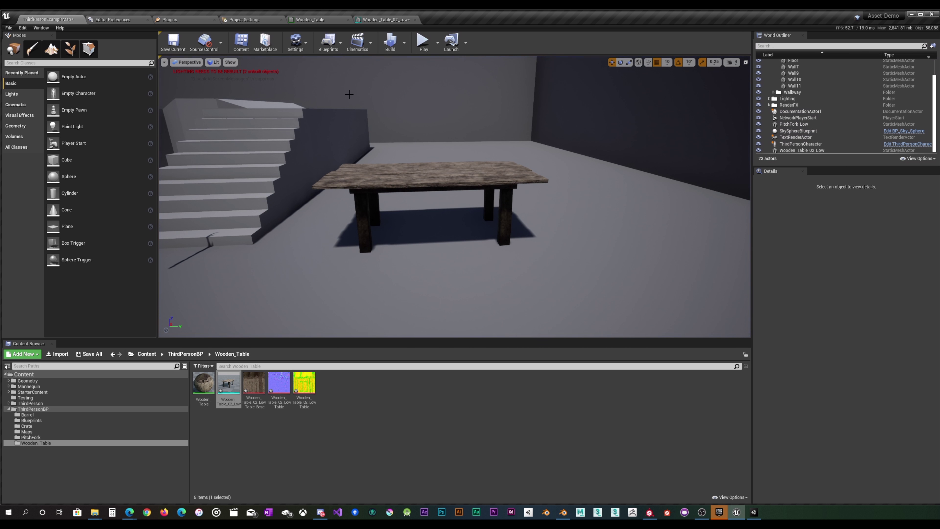
click(8, 28)
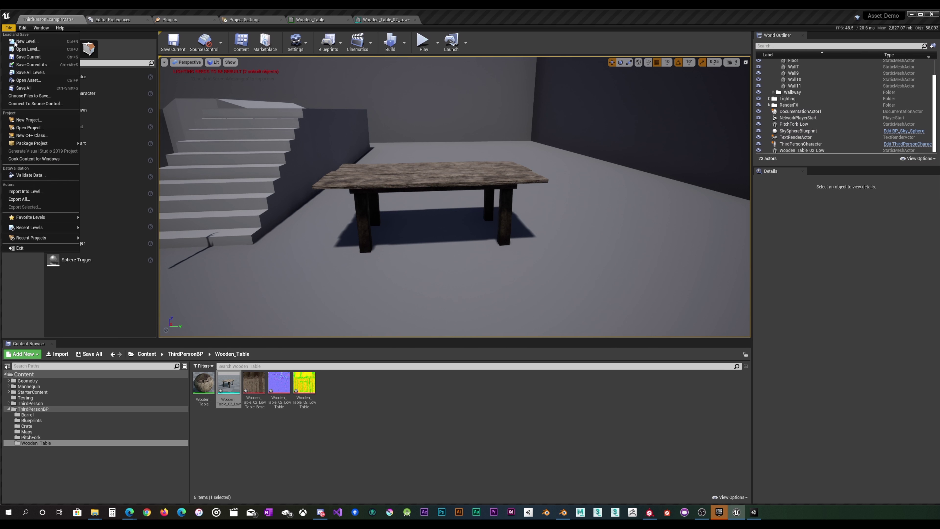
click(24, 88)
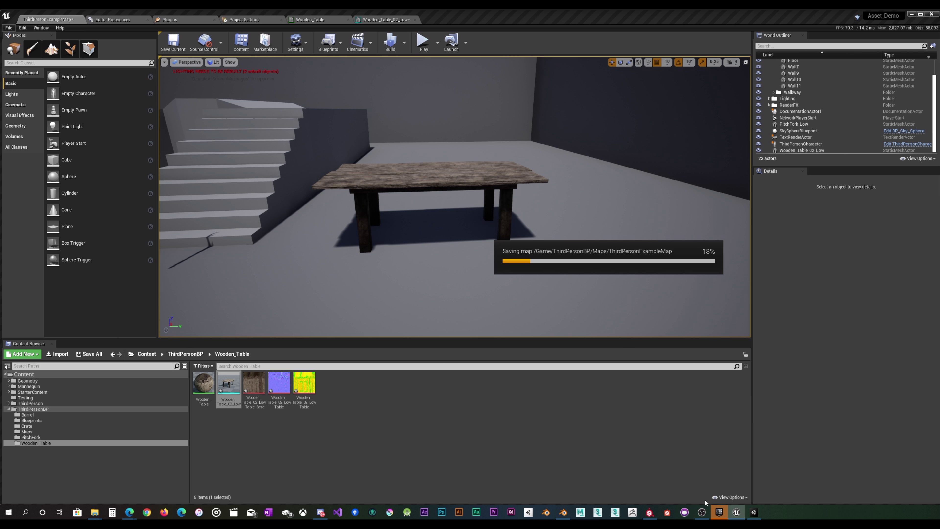
Switch to Unity and import the Wooden_Table_02_Low FBX file into the Wooden_Table assets folder
click(753, 513)
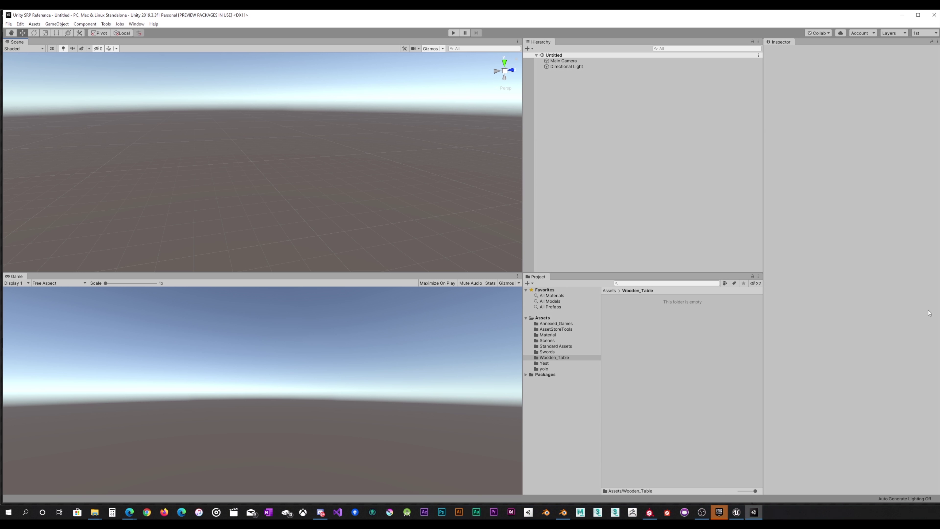
key(alt+Tab)
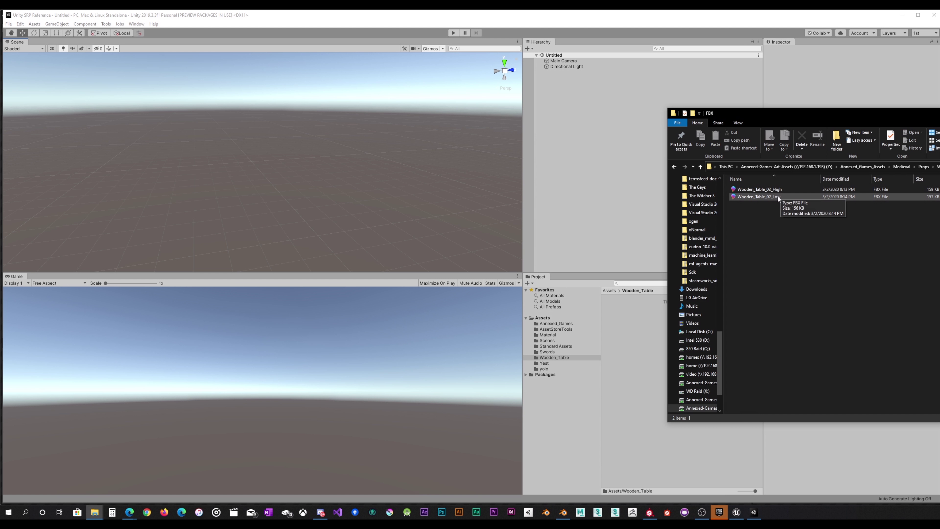
click(778, 197)
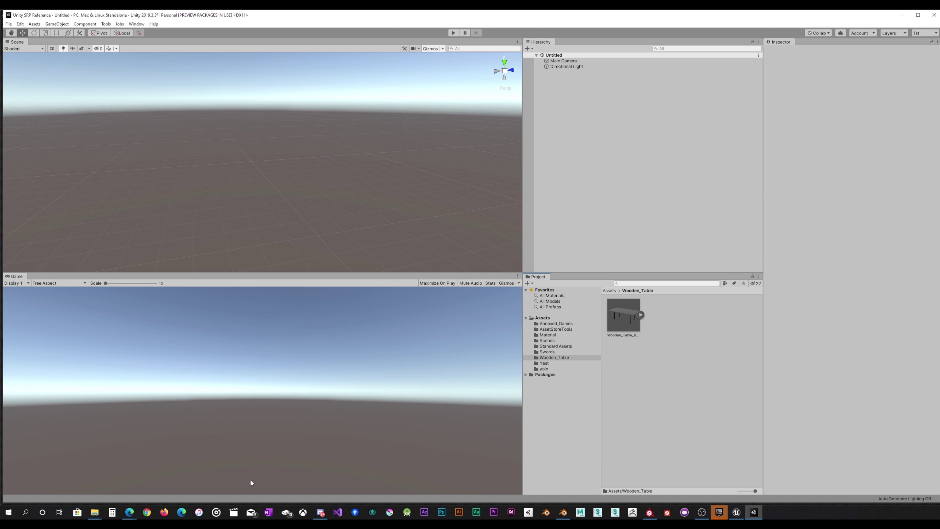
Switch to Substance Painter and set the texture export configuration to Unity 5 (Standard Metallic)
click(655, 517)
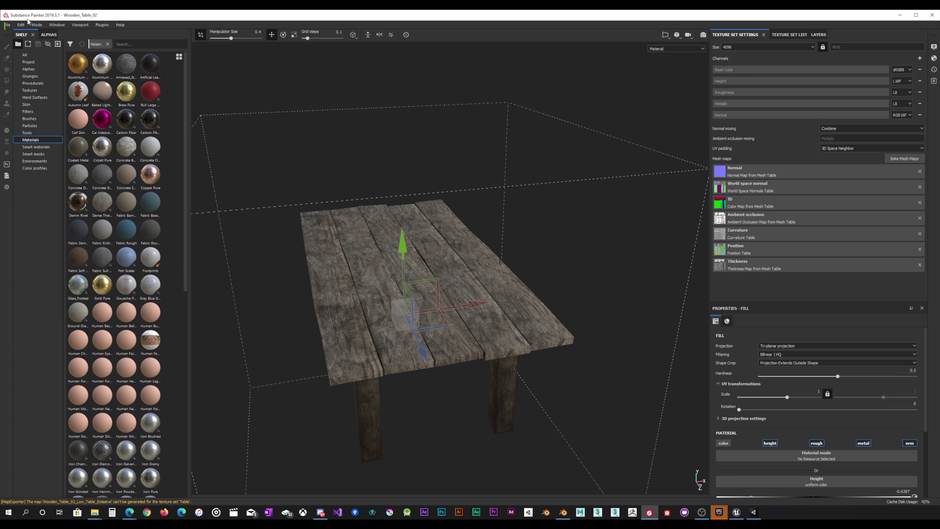
click(9, 25)
click(34, 153)
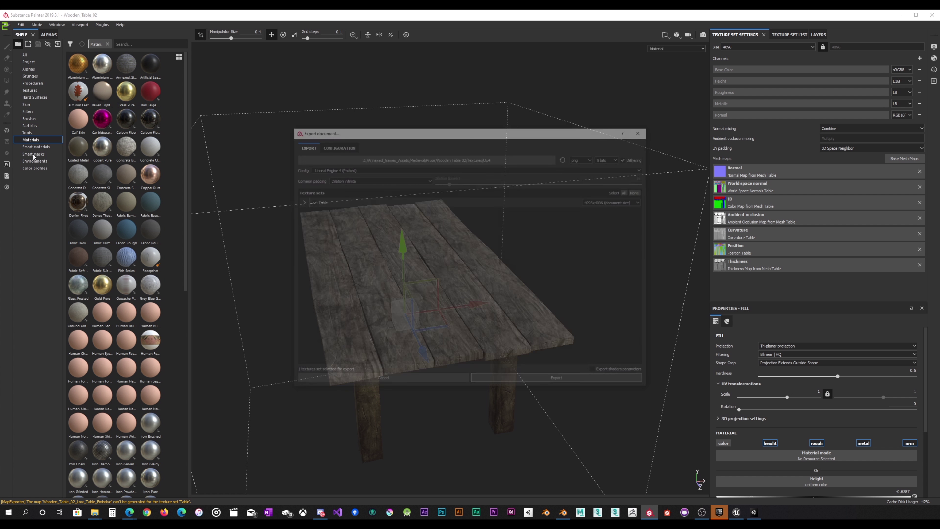
click(393, 168)
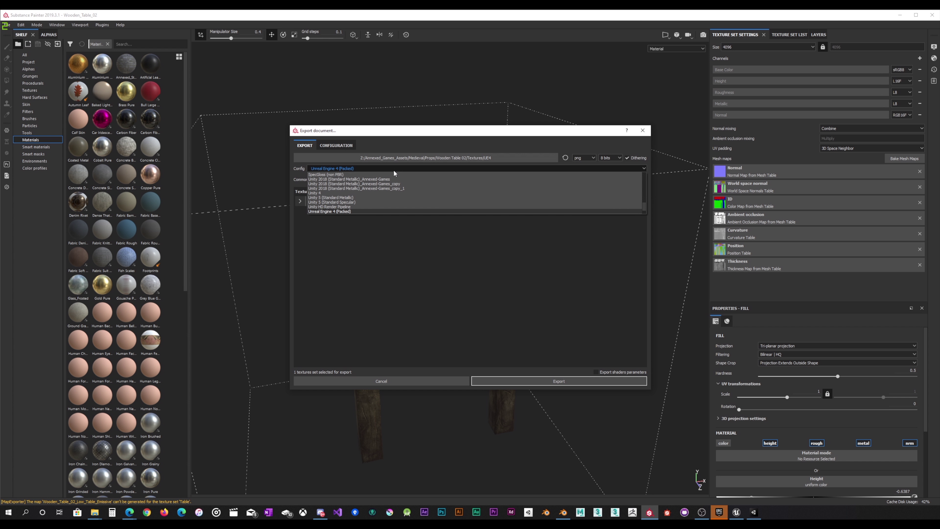
click(365, 198)
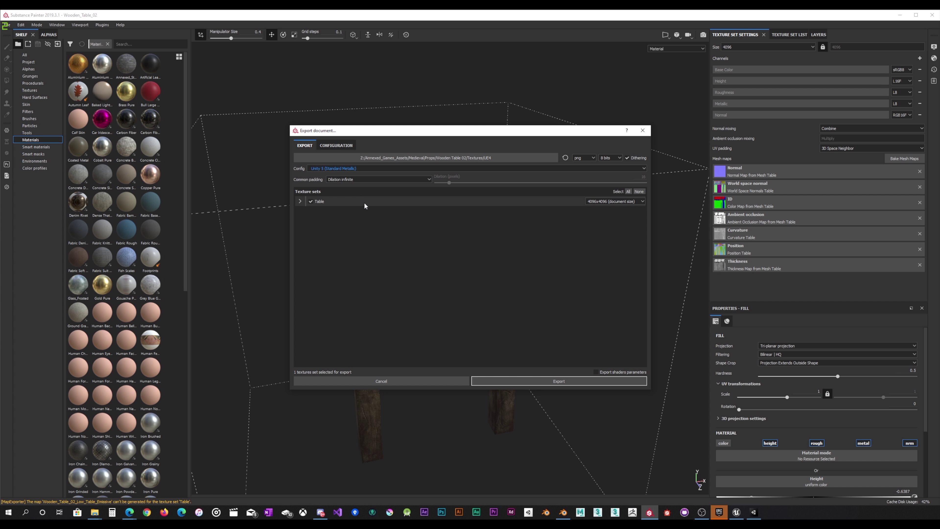
Check the output maps listed for the Table texture set and look over the export preset configuration
click(299, 202)
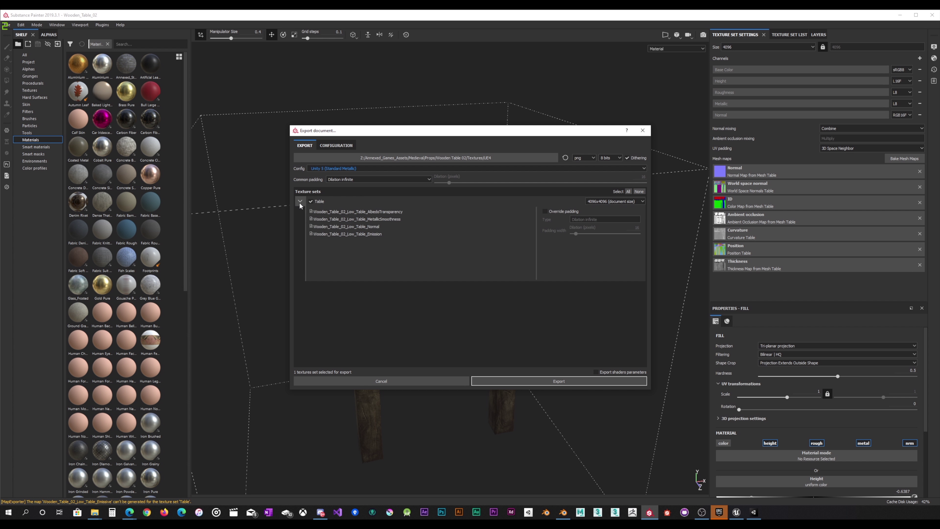
click(334, 144)
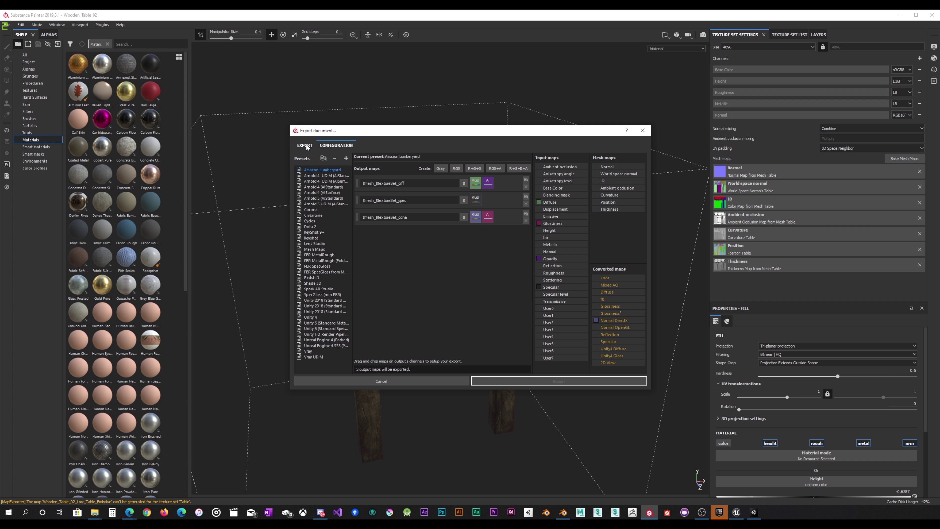
click(306, 146)
click(331, 145)
click(303, 146)
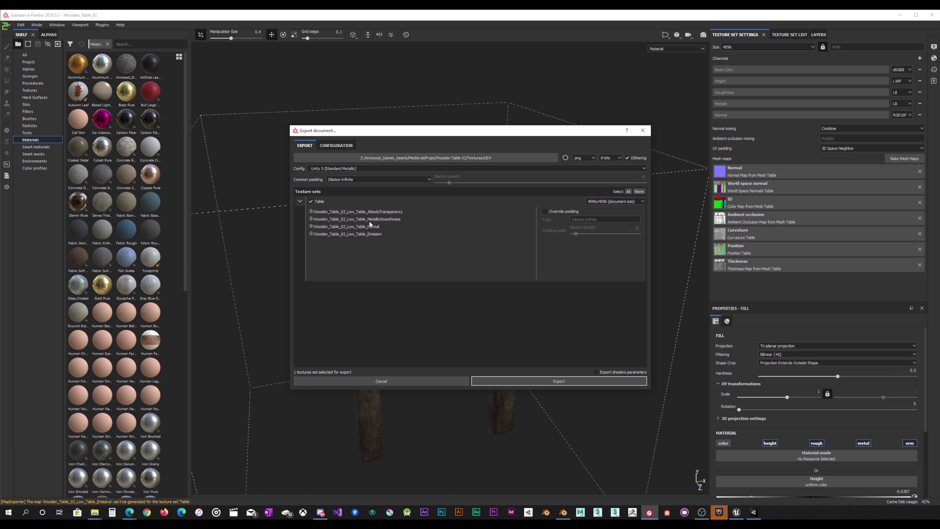
click(300, 201)
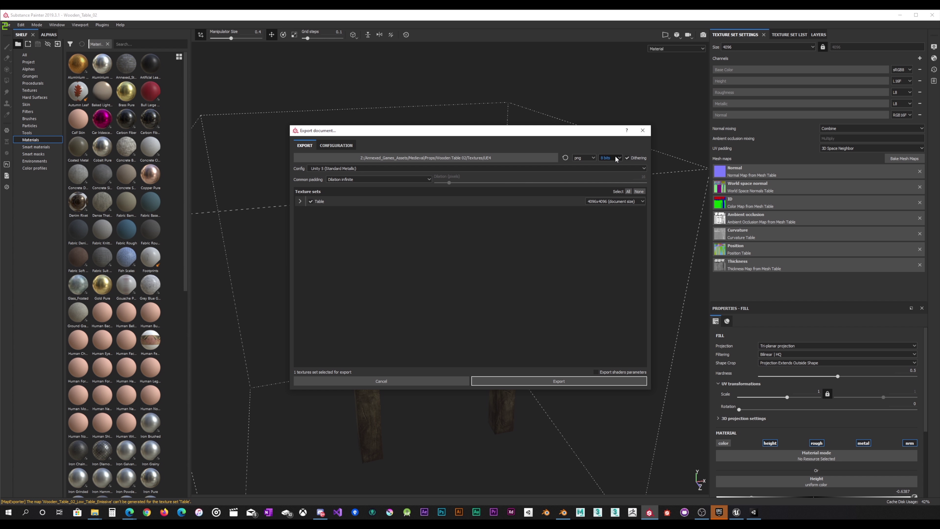
click(489, 159)
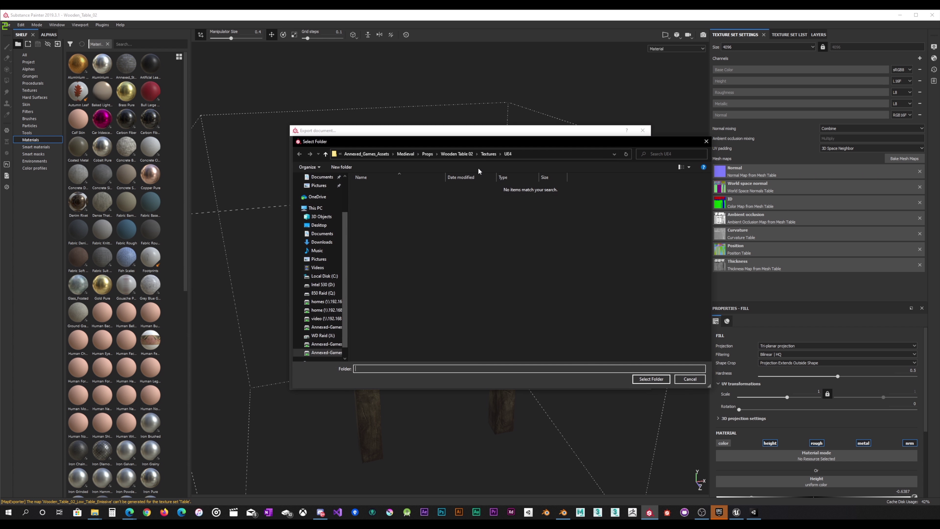
click(488, 154)
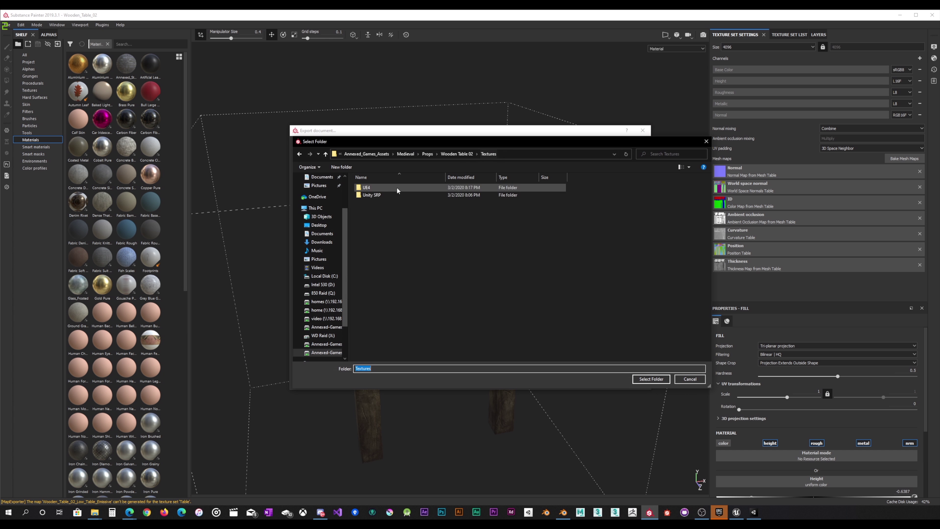
click(391, 195)
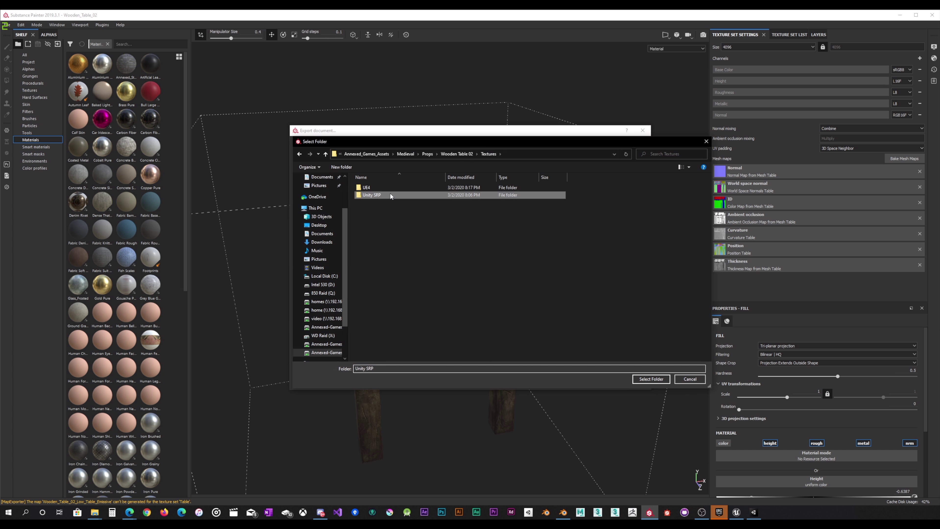
click(657, 383)
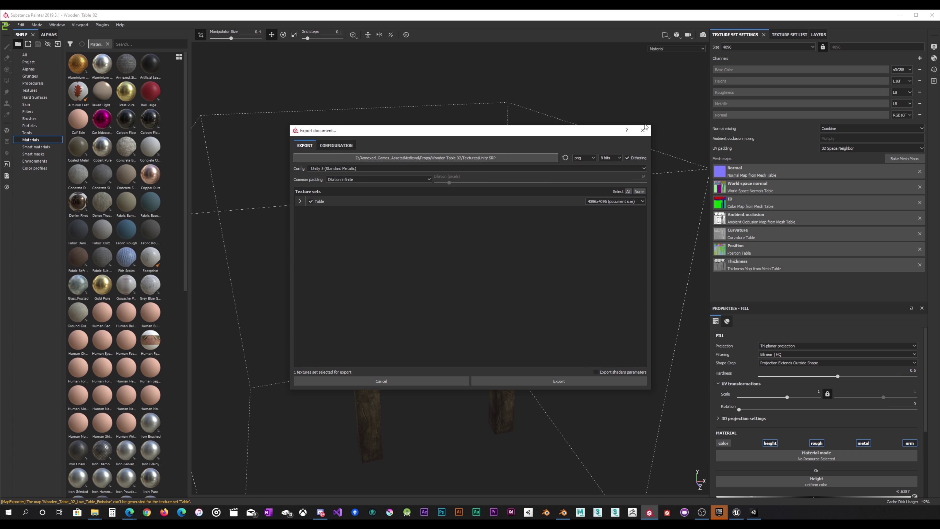
click(643, 131)
Look through the general program settings, the texture set list, the layers, and the shader and display settings
click(22, 25)
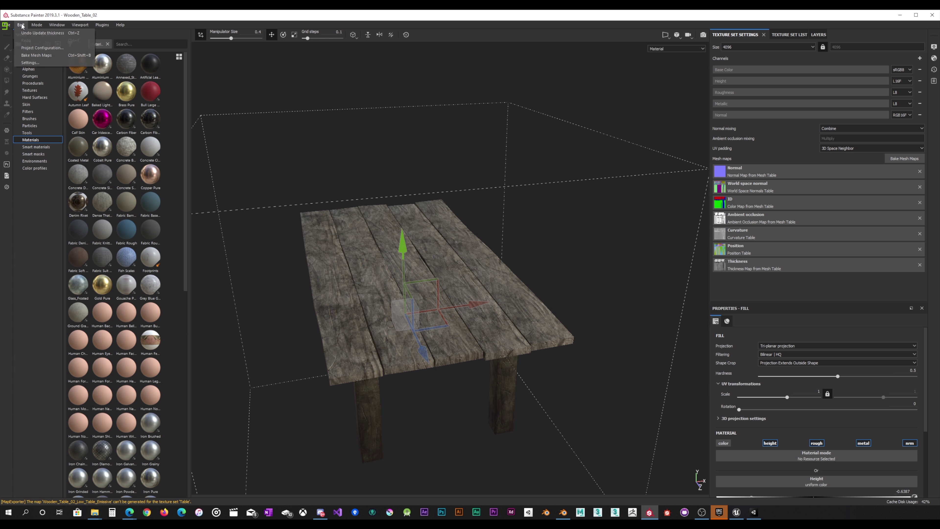
click(32, 62)
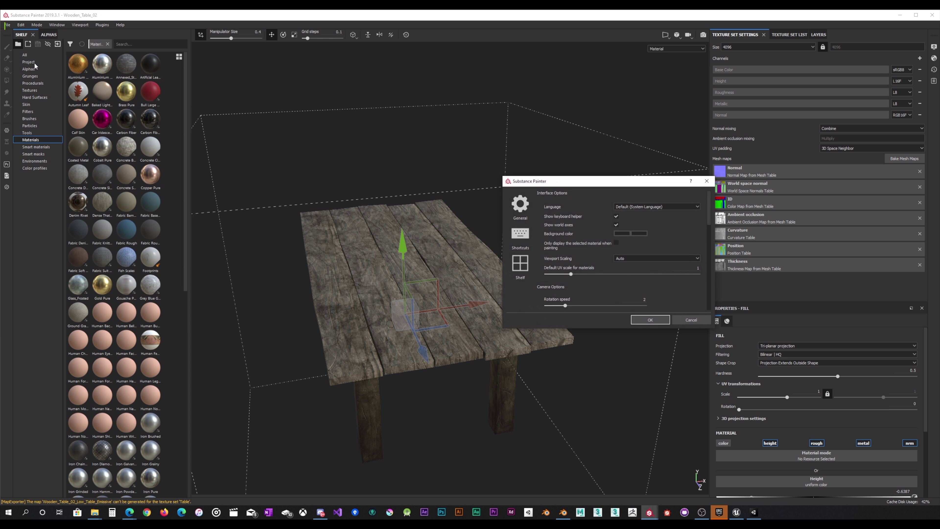
scroll(631, 235, down, 3)
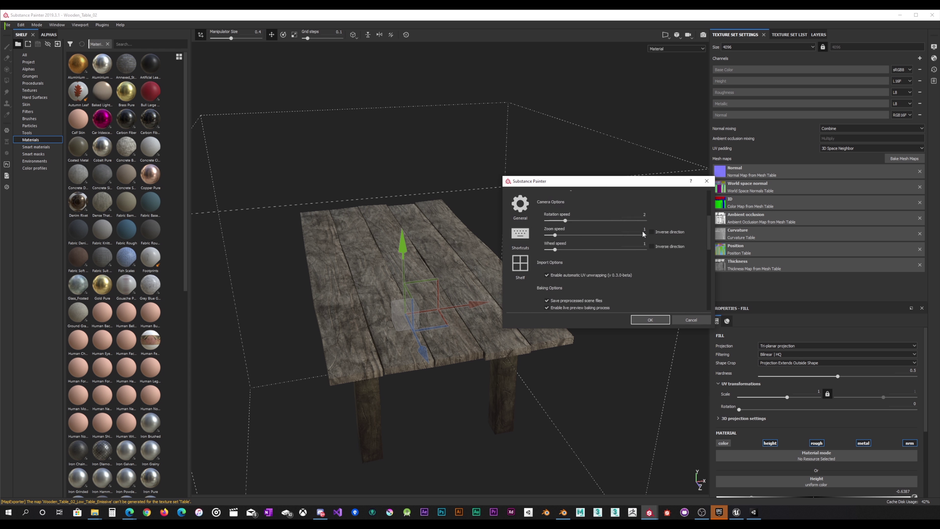
scroll(631, 235, up, 3)
click(706, 181)
click(794, 35)
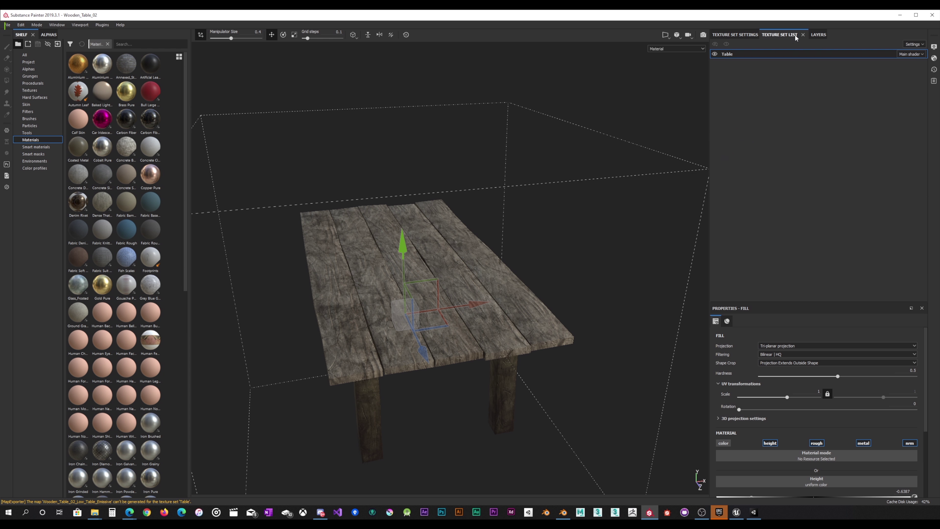
click(818, 35)
click(933, 58)
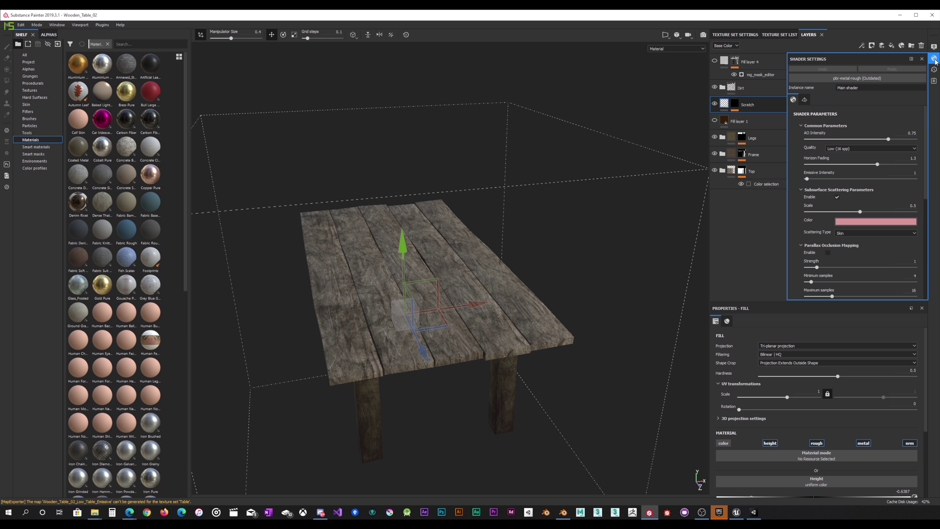
click(935, 59)
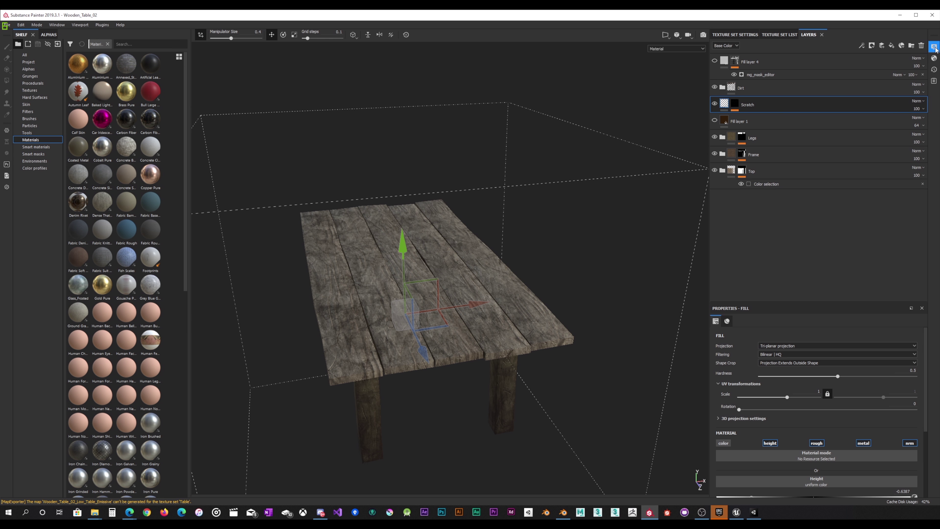
click(935, 48)
click(935, 47)
Start a new texture export and set its configuration to Unity 5 (Standard Metallic)
click(9, 25)
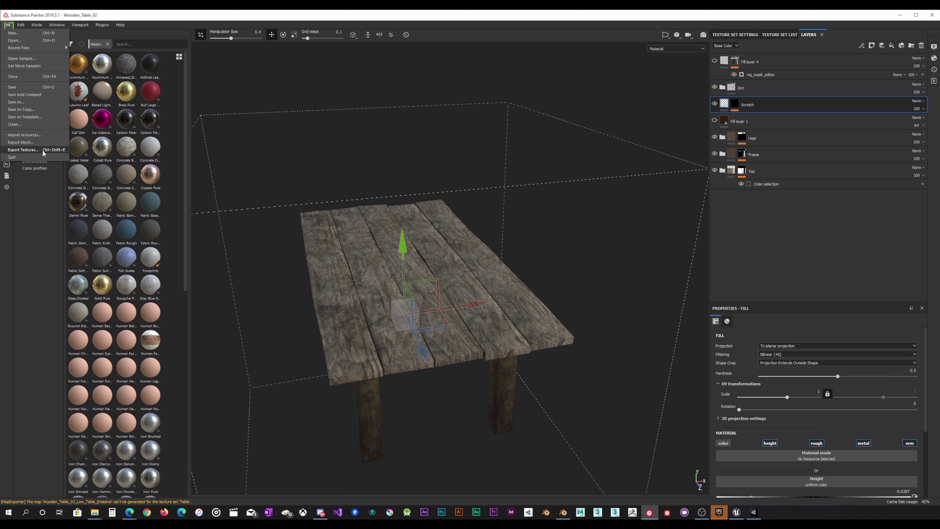
click(23, 150)
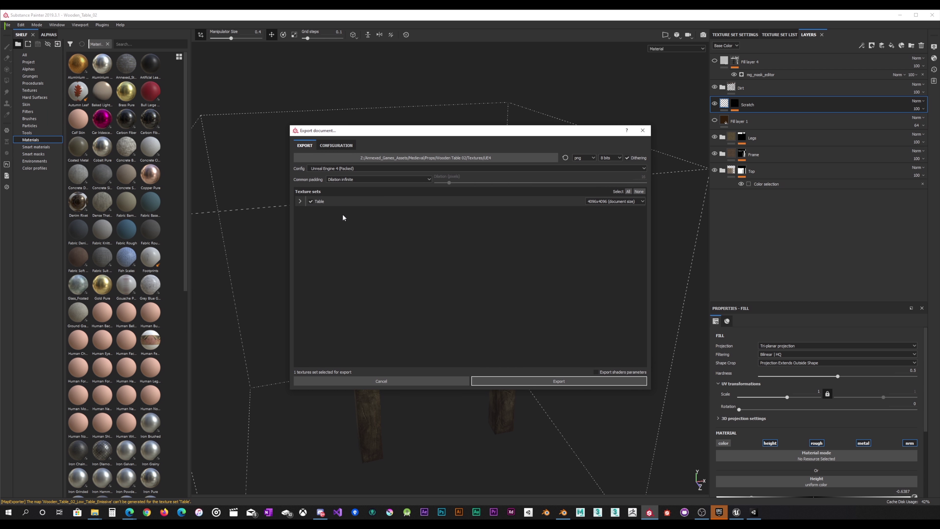
click(434, 164)
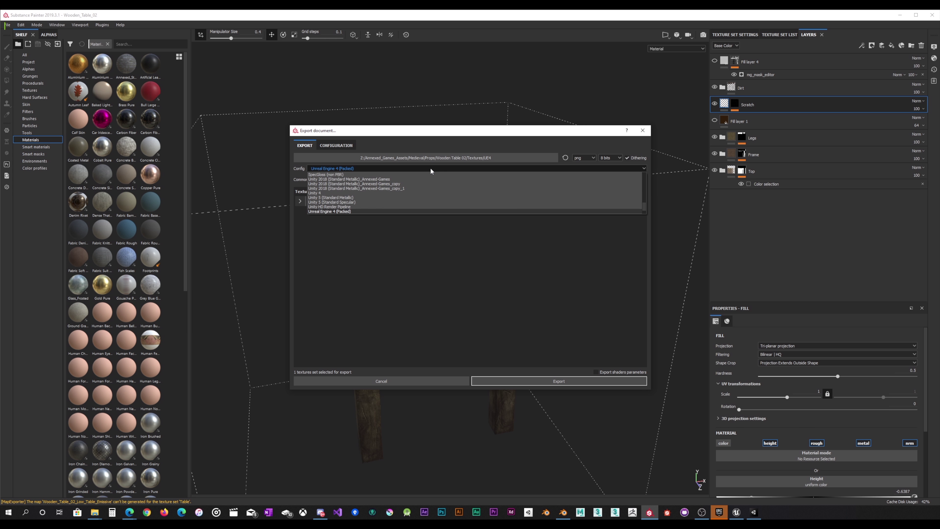
click(359, 202)
click(363, 167)
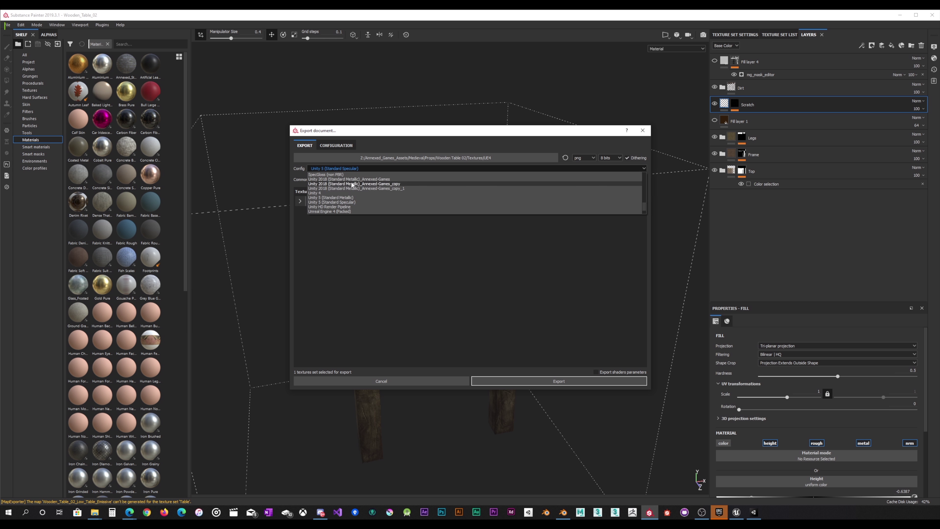
click(341, 198)
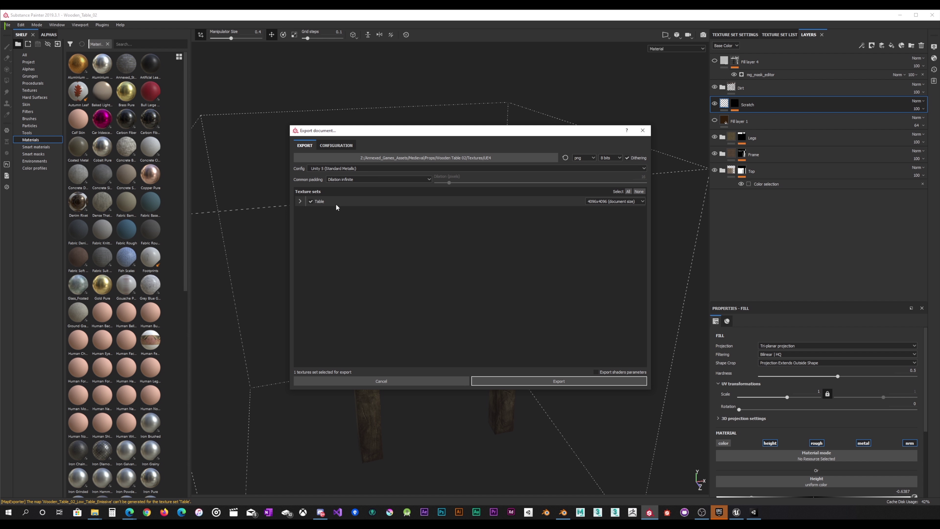
Set the export folder to Wooden Table 02/Textures/Unity SRP and export the Table texture set
click(466, 157)
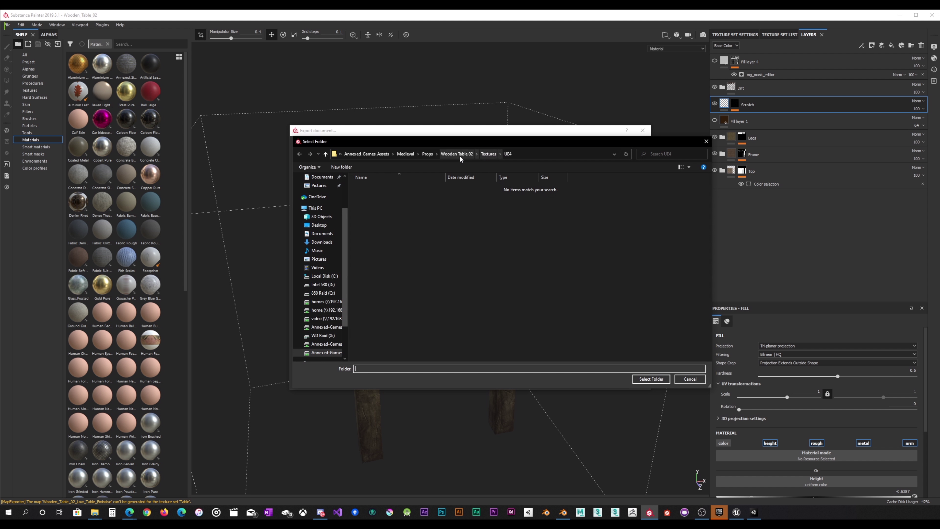
click(462, 155)
double_click(388, 194)
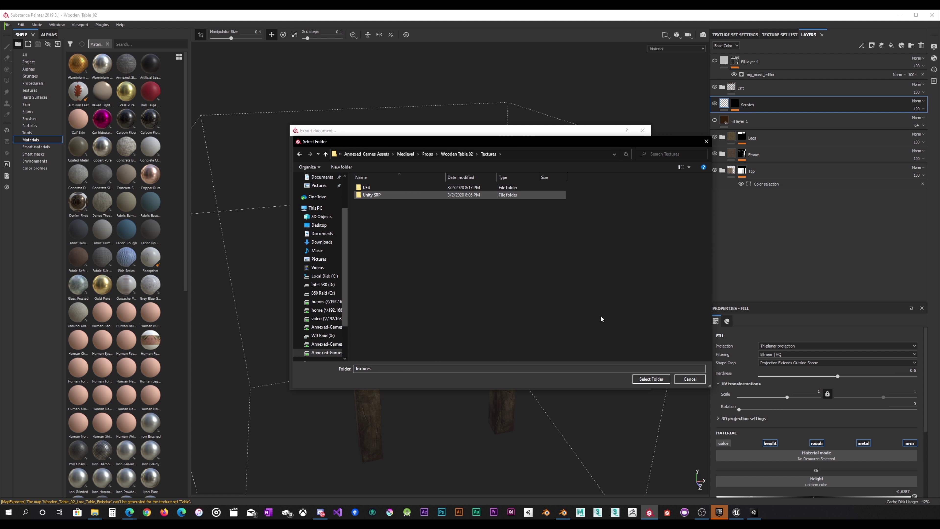
click(658, 379)
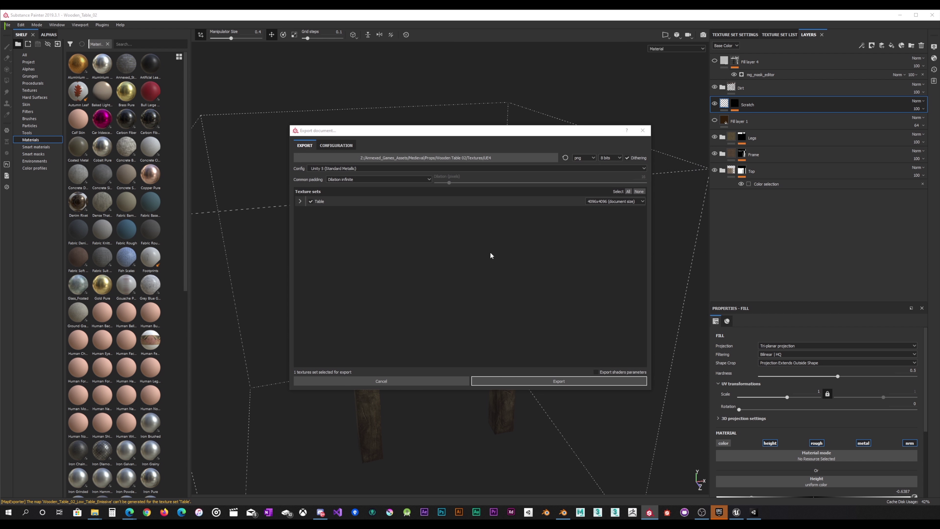
scroll(483, 156, down, 1)
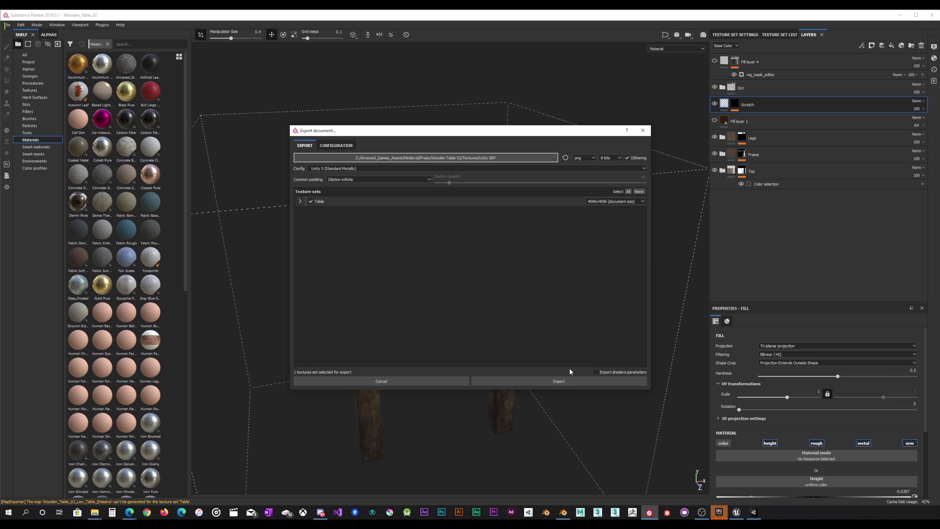
click(568, 382)
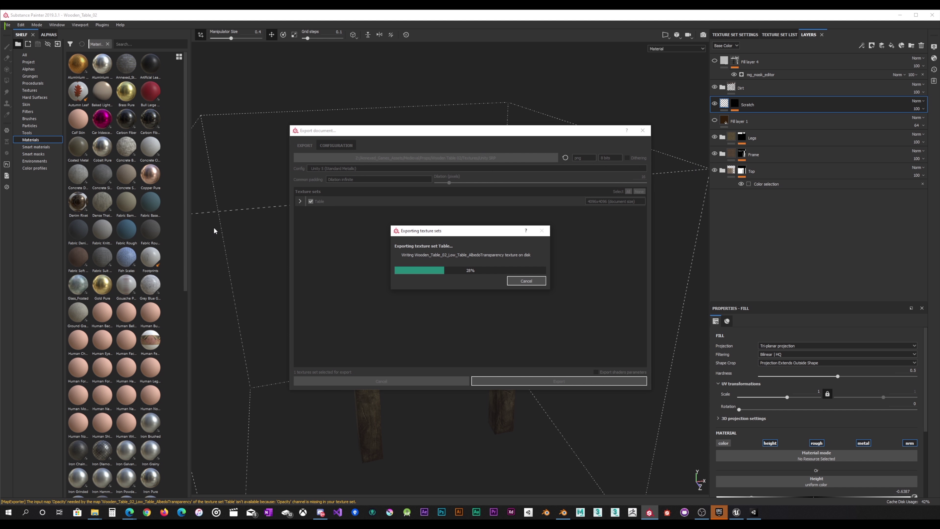